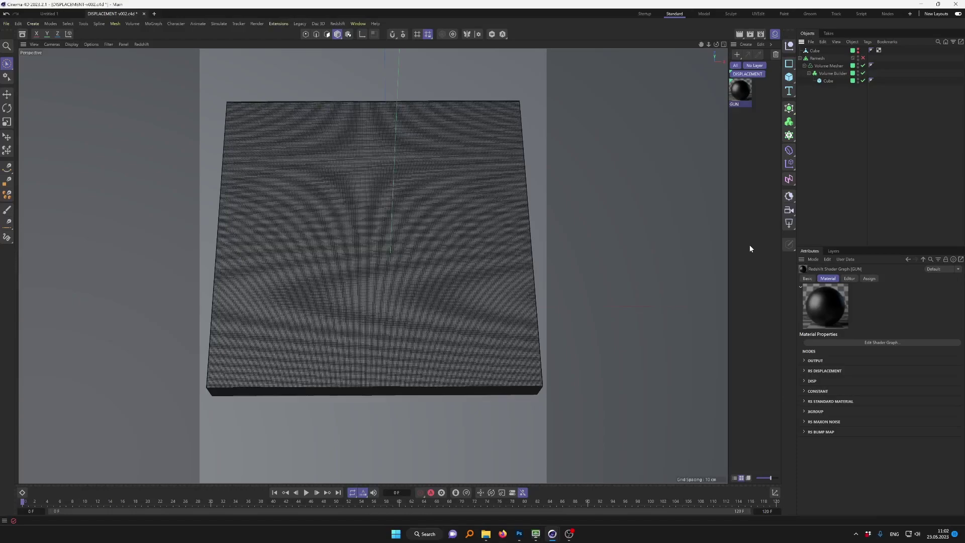
Check the settings of the Remesh generator and its source cube, and enable the Remesh generator.
{"action": "left_click", "coordinate": [817, 58]}
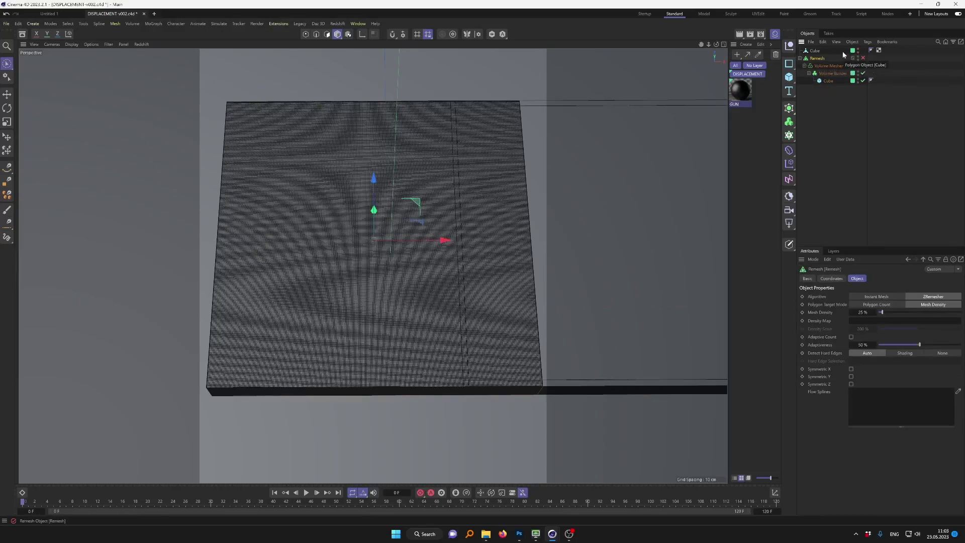
{"action": "left_click", "coordinate": [888, 65]}
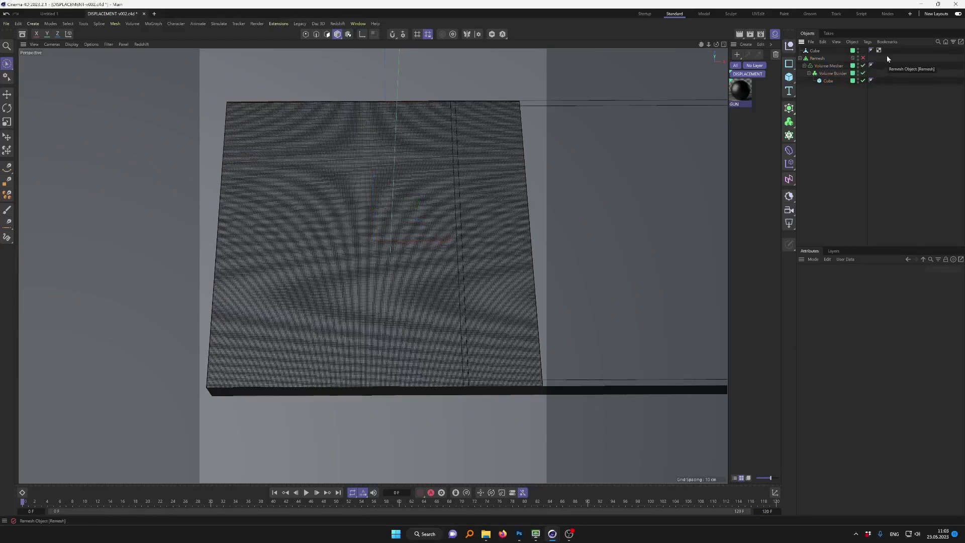
{"action": "left_click", "coordinate": [817, 58]}
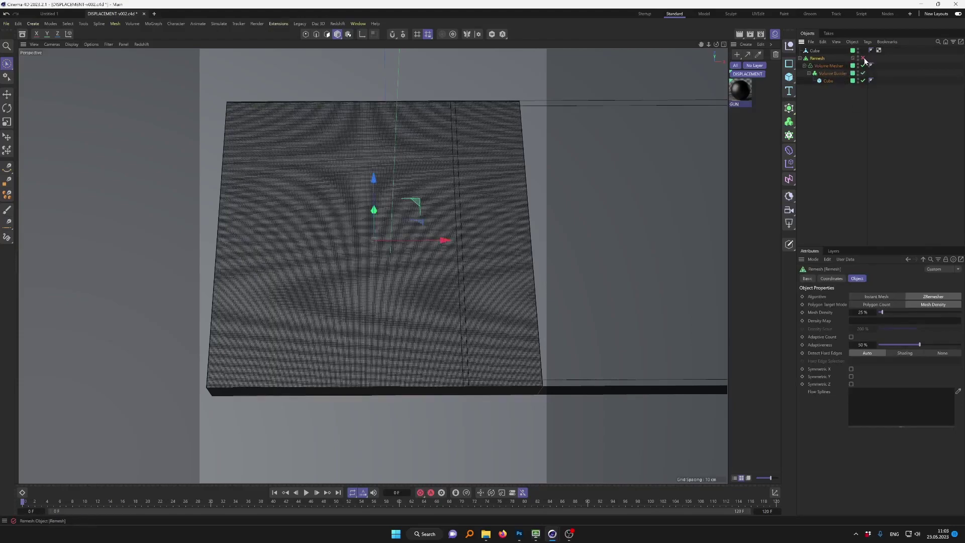
{"action": "left_click", "coordinate": [832, 81]}
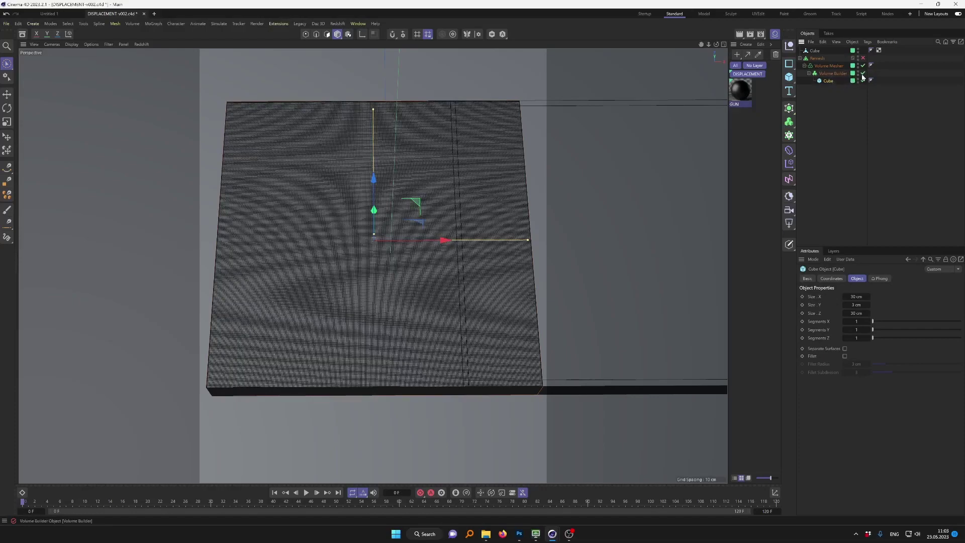
{"action": "left_click", "coordinate": [863, 59]}
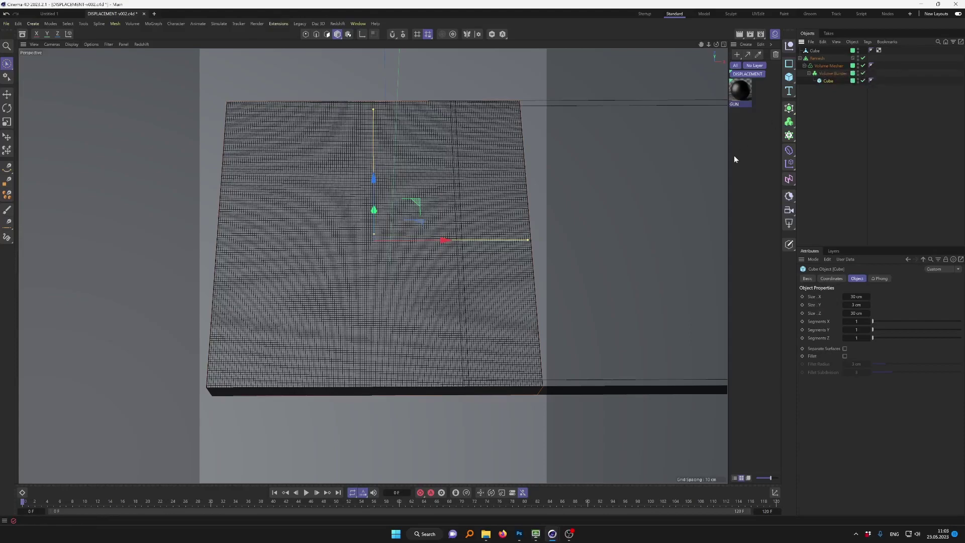
Disable the whole Remesh hierarchy and move the polygon Cube along X back to the remeshed board's place.
{"action": "left_click", "coordinate": [815, 51]}
{"action": "key", "text": "e"}
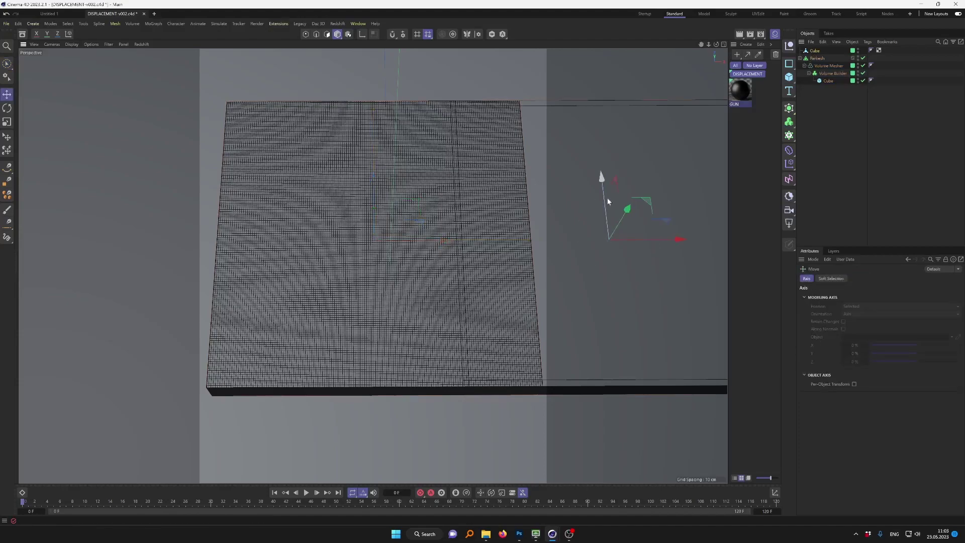
{"action": "mouse_move", "coordinate": [609, 195]}
{"action": "left_mouse_down"}
{"action": "mouse_move", "coordinate": [599, 290]}
{"action": "mouse_move", "coordinate": [609, 193]}
{"action": "left_mouse_up"}
{"action": "left_click_drag", "start_coordinate": [863, 58], "coordinate": [863, 80]}
{"action": "left_click", "coordinate": [817, 51]}
{"action": "left_click_drag", "start_coordinate": [677, 238], "coordinate": [461, 252]}
{"action": "left_click", "coordinate": [883, 66]}
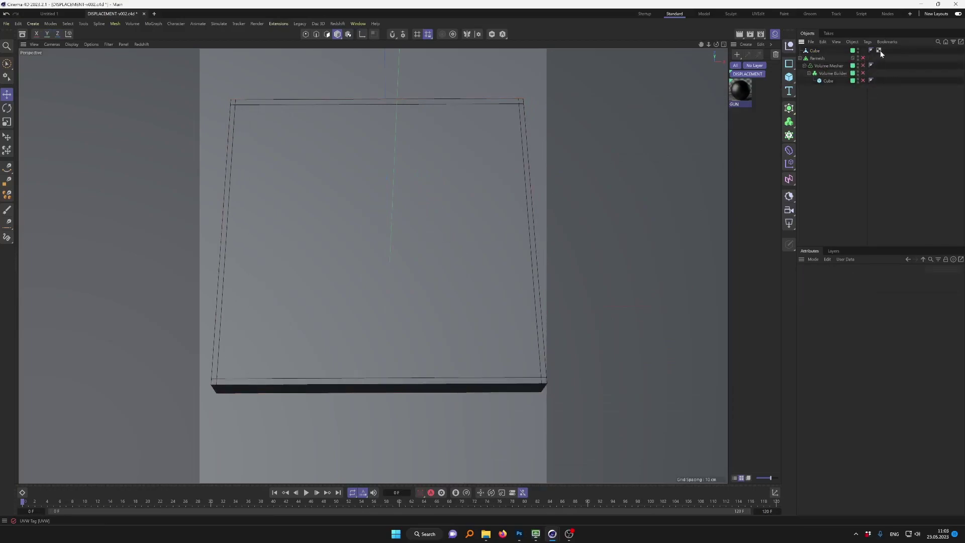
Inspect the polygon Cube's UV layout through its UVW tag.
{"action": "left_click", "coordinate": [815, 52]}
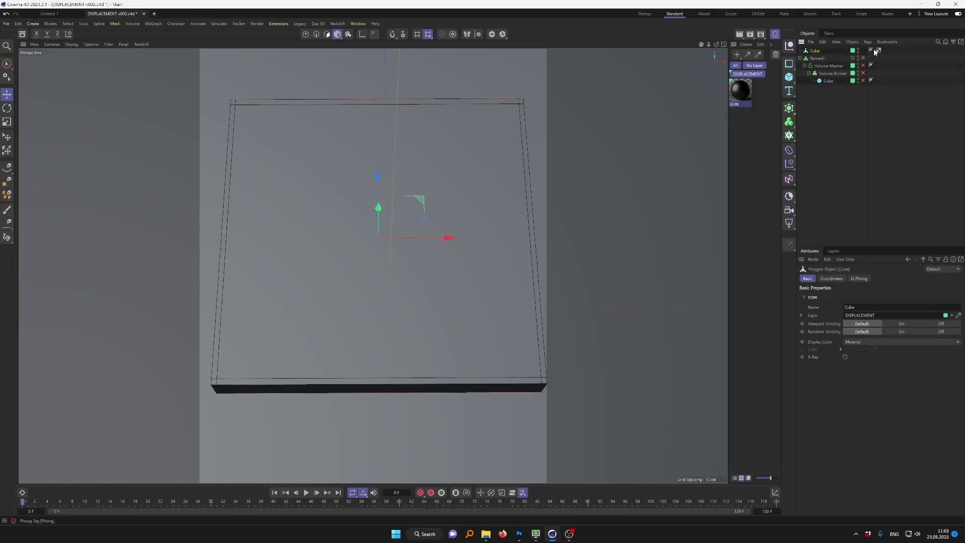
{"action": "left_click", "coordinate": [878, 50]}
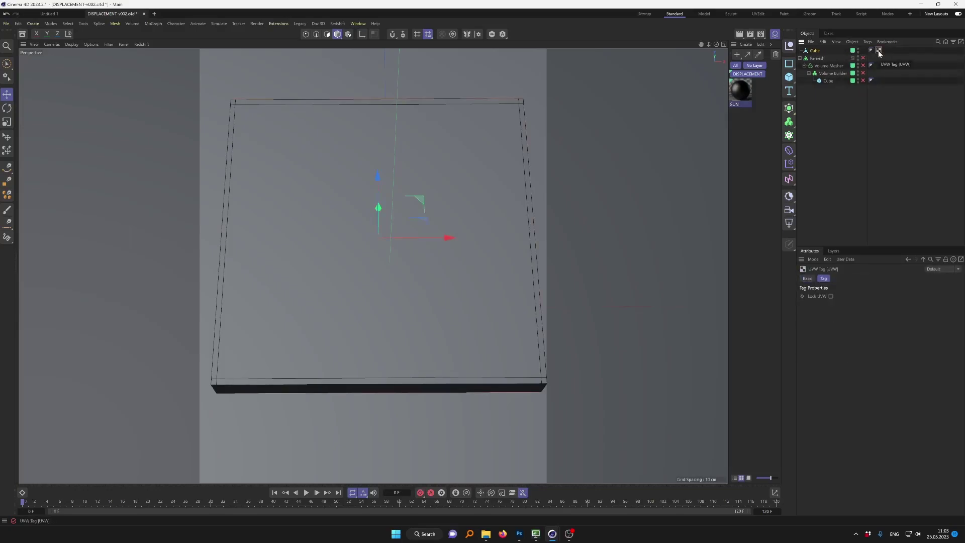
{"action": "double_click", "coordinate": [879, 51]}
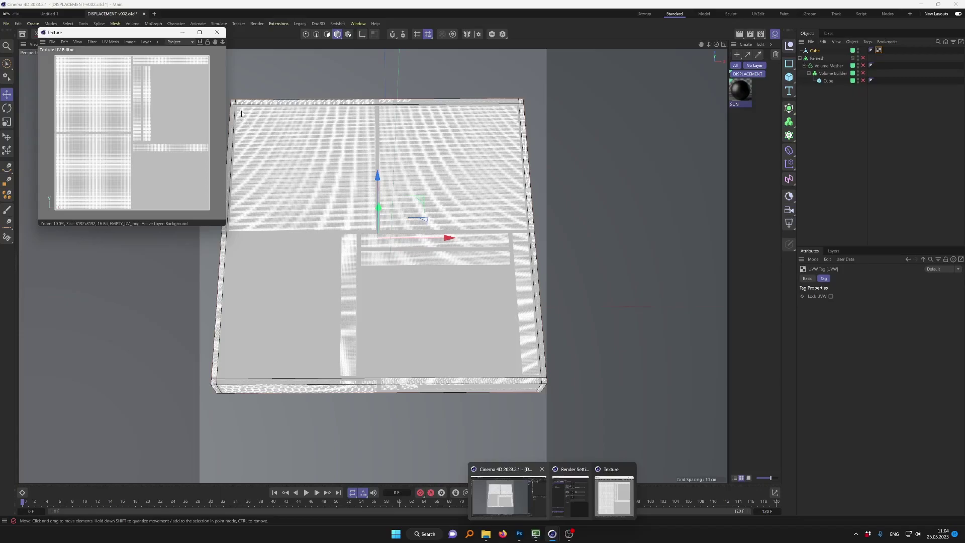
{"action": "left_click", "coordinate": [217, 32]}
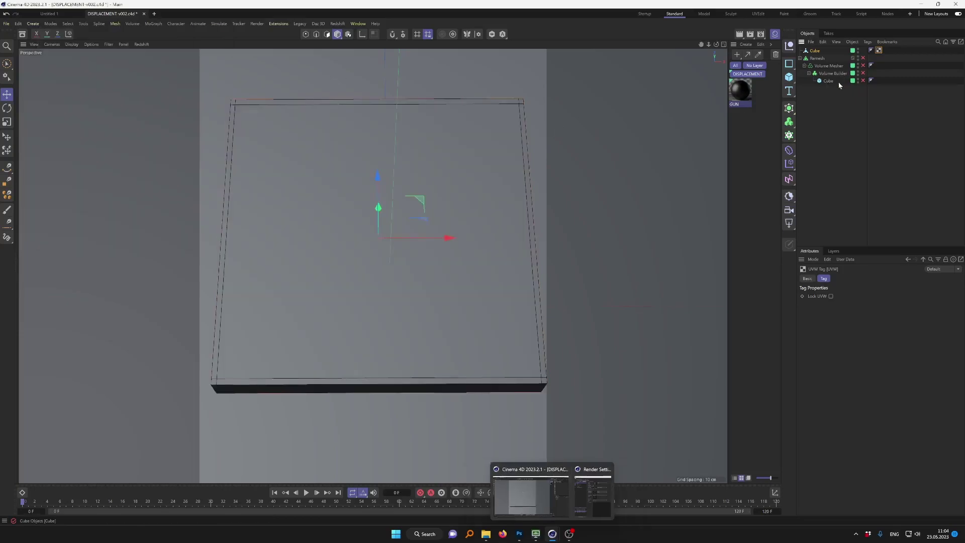
{"action": "left_click", "coordinate": [861, 99]}
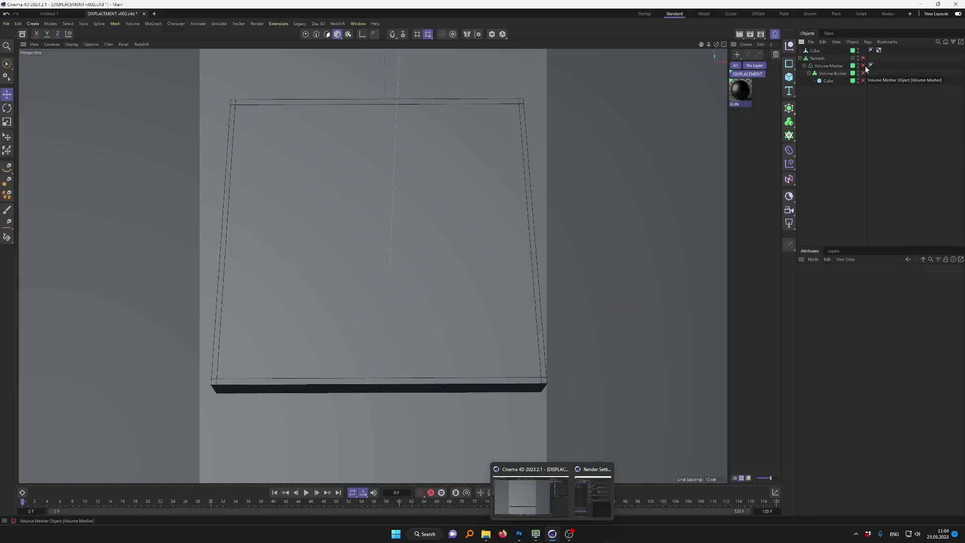
With the Remesh hierarchy active again and the polygon Cube hidden, run Current State to Object on Remesh.
{"action": "key", "text": "ctrl+z"}
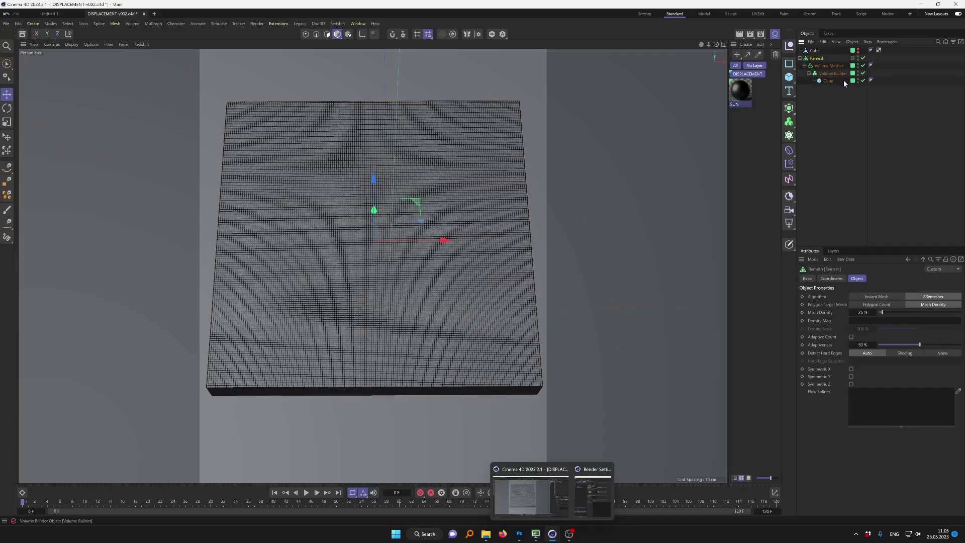
{"action": "right_click", "coordinate": [817, 61]}
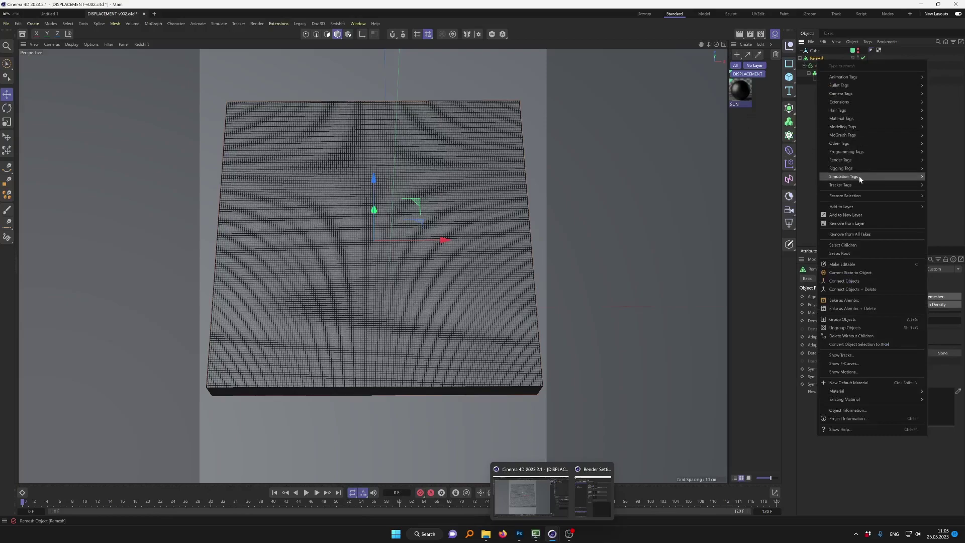
{"action": "left_click", "coordinate": [875, 276]}
Check the UV layout of the new polygon Remesh object and delete its UVW tag.
{"action": "left_click", "coordinate": [880, 88]}
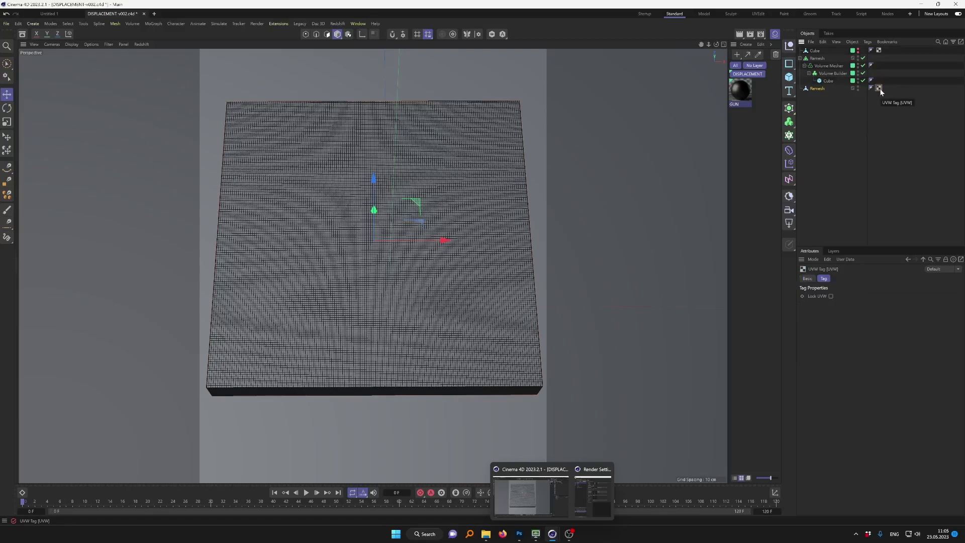
{"action": "double_click", "coordinate": [879, 88]}
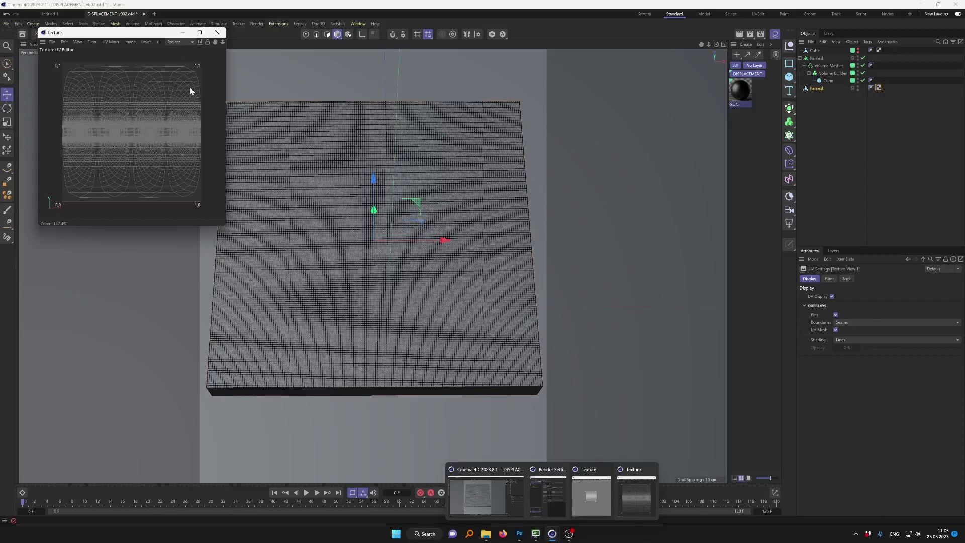
{"action": "left_click", "coordinate": [217, 32]}
{"action": "left_click", "coordinate": [221, 30]}
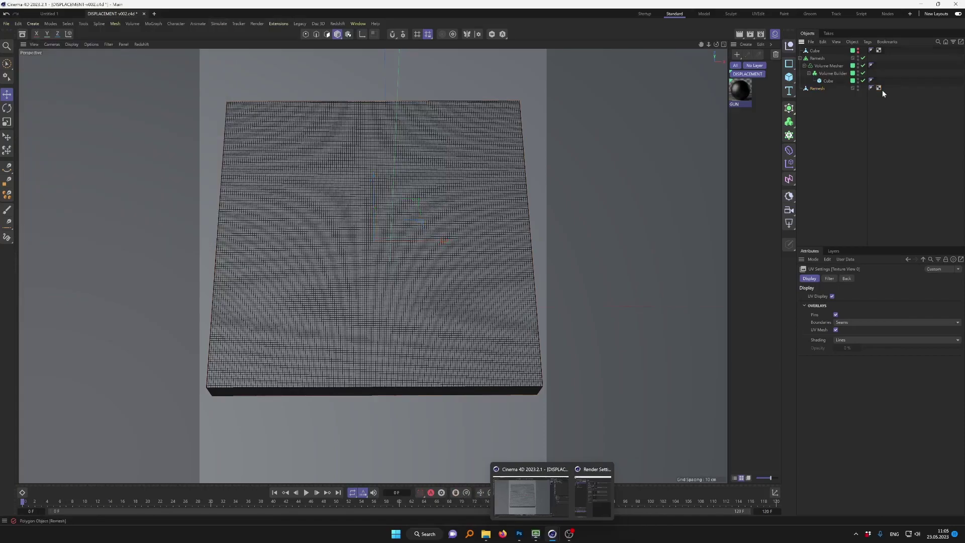
{"action": "key", "text": "Delete"}
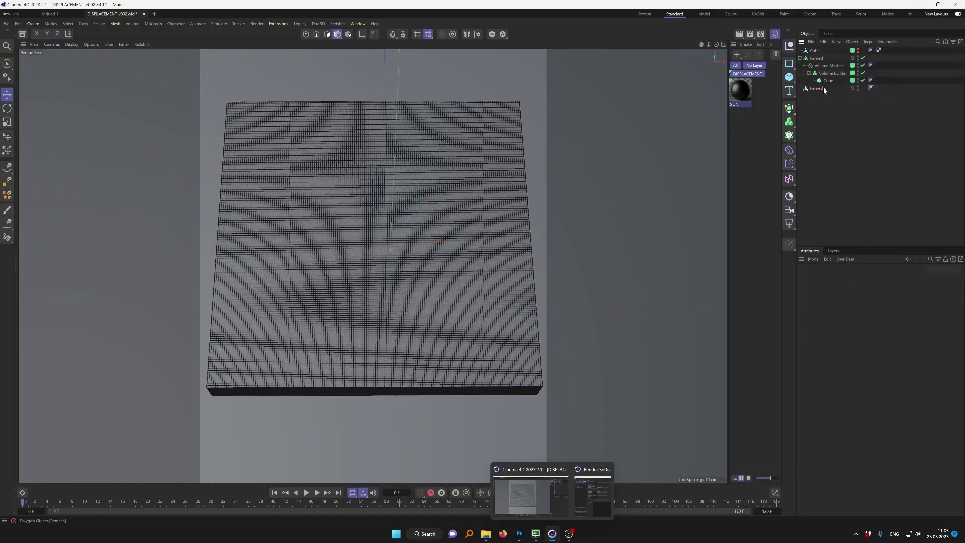
{"action": "left_click", "coordinate": [822, 88]}
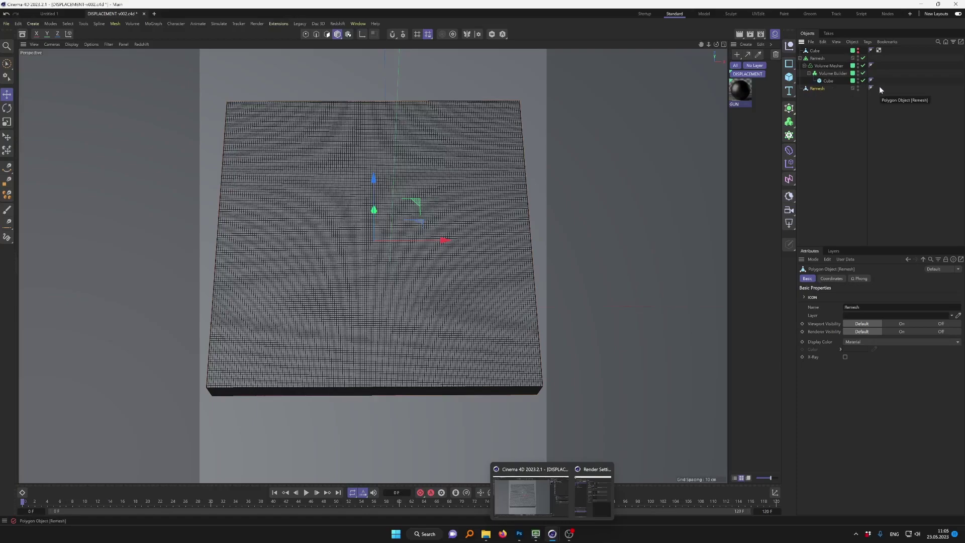
Add a new editable cube and transfer its UVW tag to the polygon Remesh object.
{"action": "left_click", "coordinate": [789, 78]}
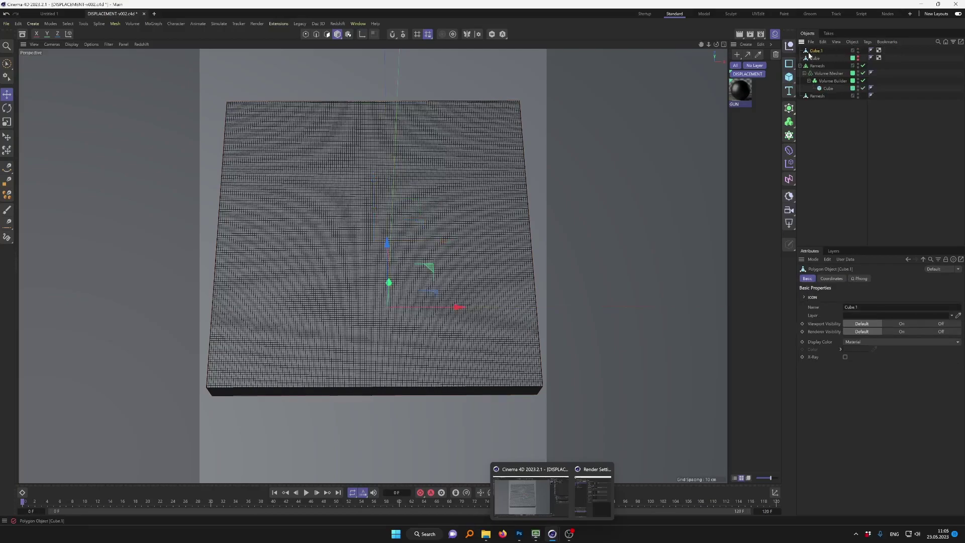
{"action": "left_click_drag", "start_coordinate": [879, 51], "coordinate": [879, 96]}
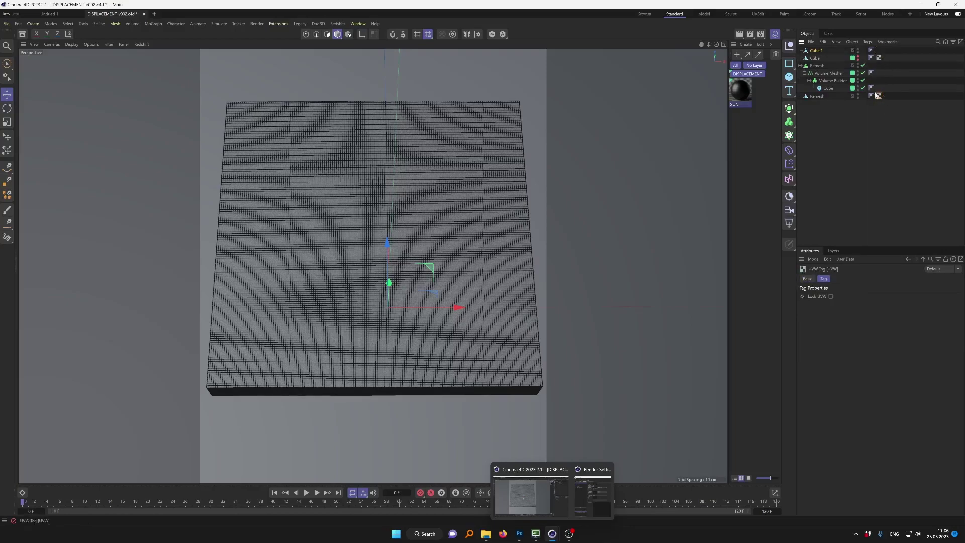
{"action": "left_click", "coordinate": [819, 96]}
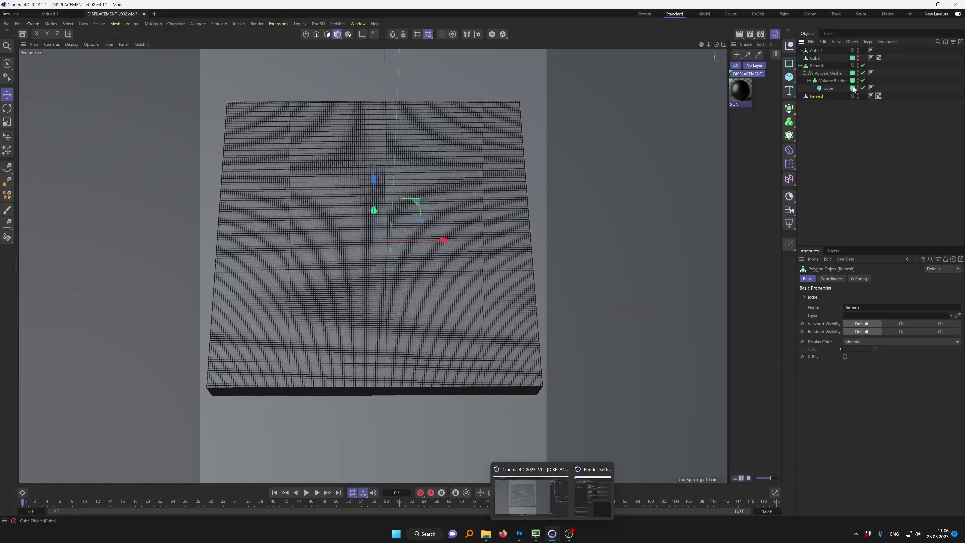
{"action": "left_click", "coordinate": [879, 96]}
Remove the spare Cube.1, hide both Remesh objects and show only the polygon Cube, selecting its UVW tag.
{"action": "left_click", "coordinate": [836, 65]}
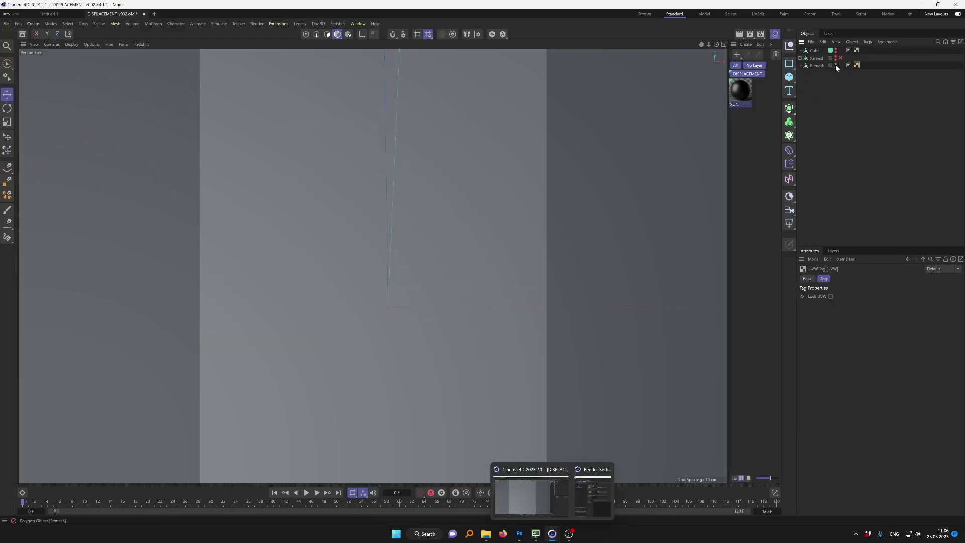
{"action": "left_click", "coordinate": [836, 51]}
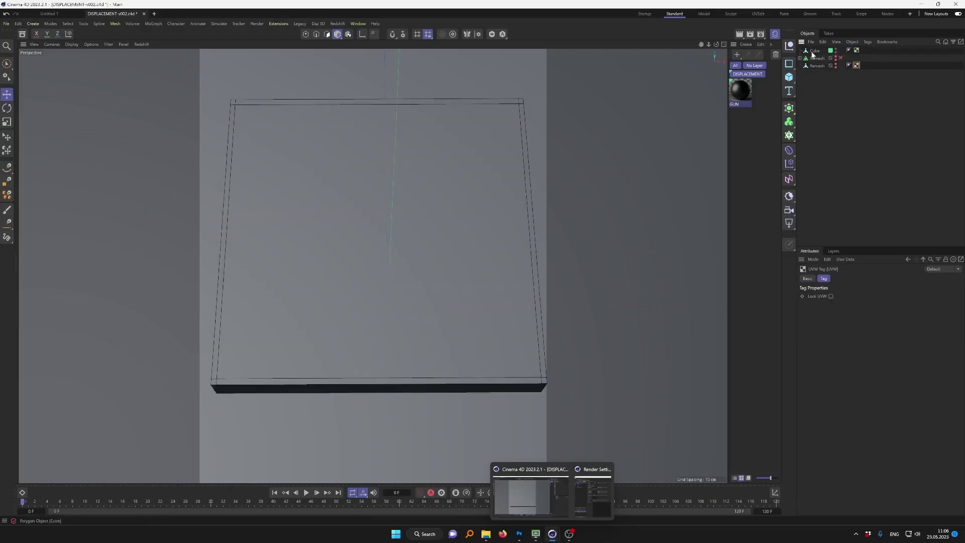
{"action": "left_click", "coordinate": [860, 51]}
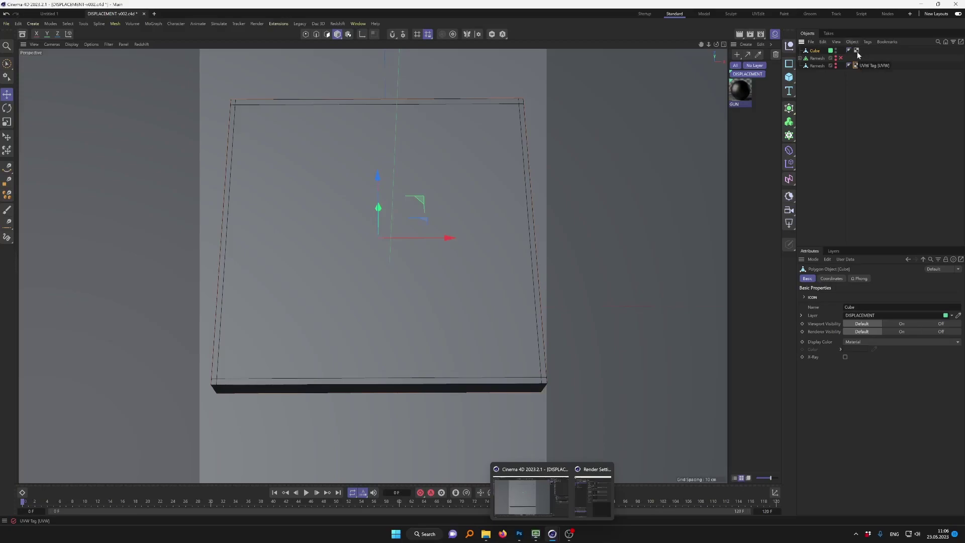
{"action": "left_click", "coordinate": [857, 51]}
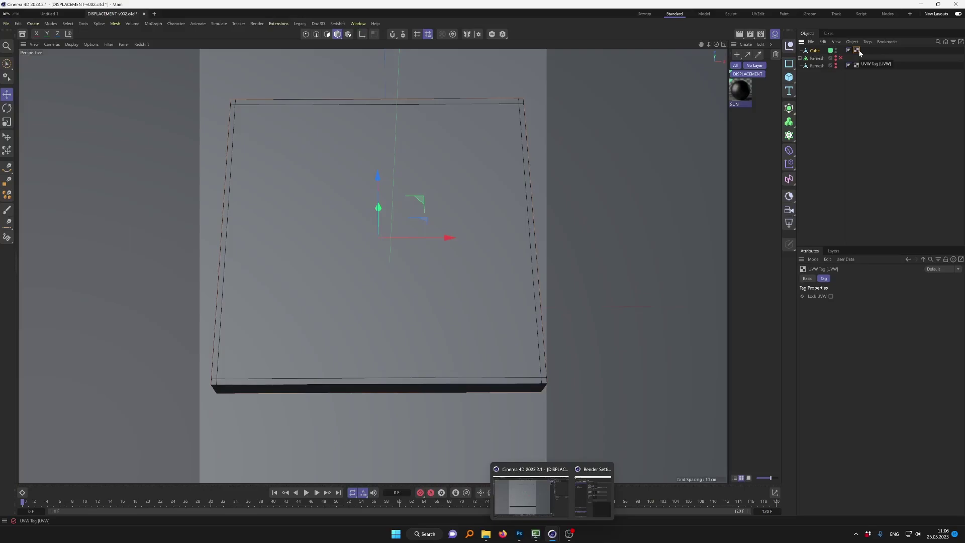
Compare the UV layouts of the polygon Remesh object and the polygon Cube.
{"action": "left_click_drag", "start_coordinate": [859, 52], "coordinate": [857, 66]}
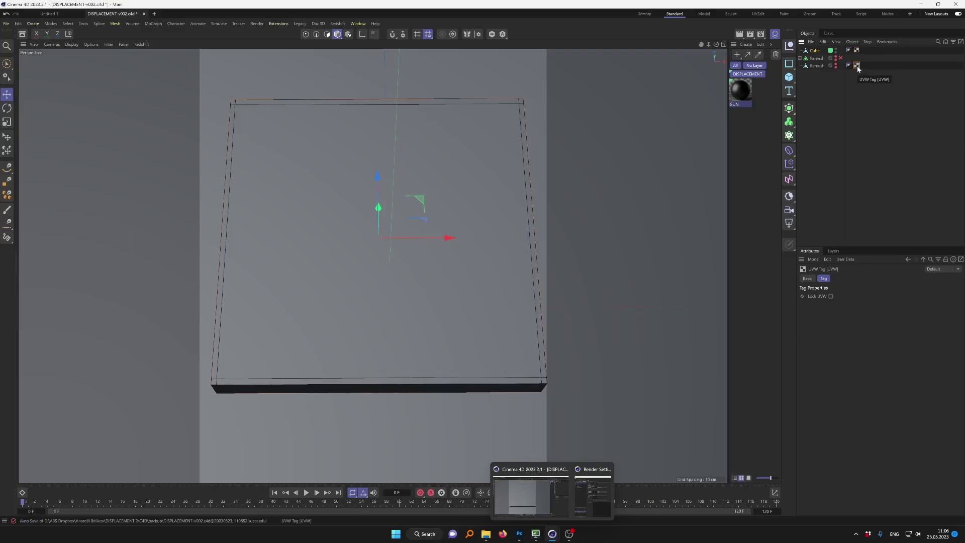
{"action": "double_click", "coordinate": [857, 66]}
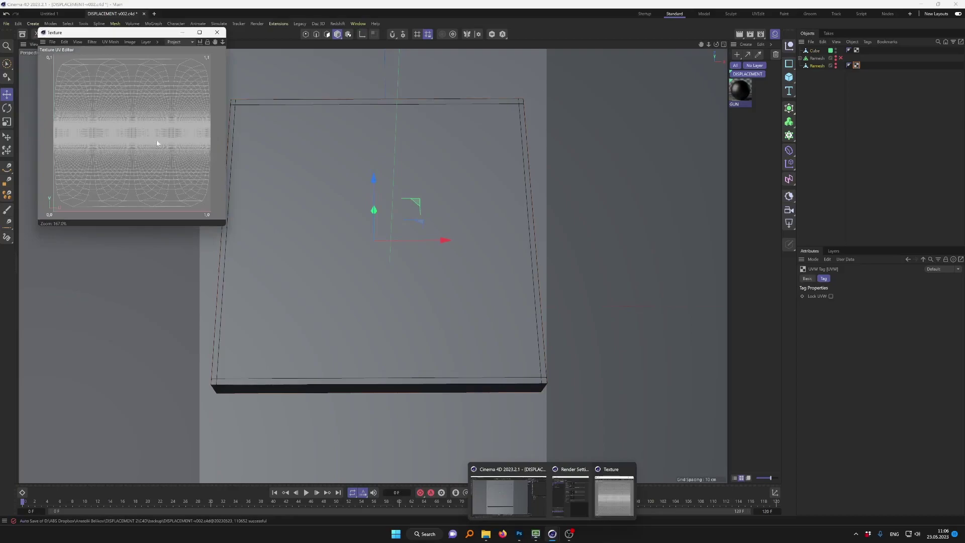
{"action": "left_click", "coordinate": [217, 32]}
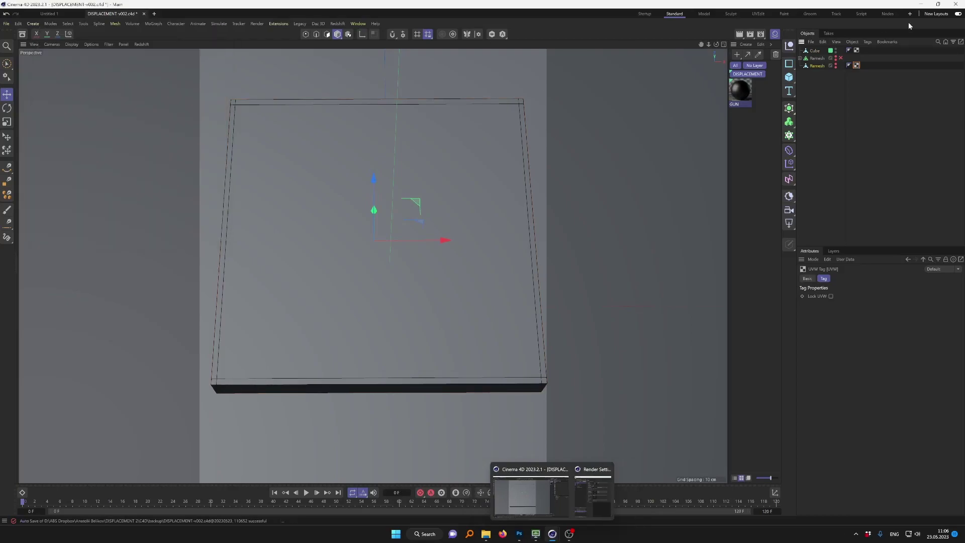
{"action": "left_click", "coordinate": [856, 50]}
{"action": "double_click", "coordinate": [857, 52]}
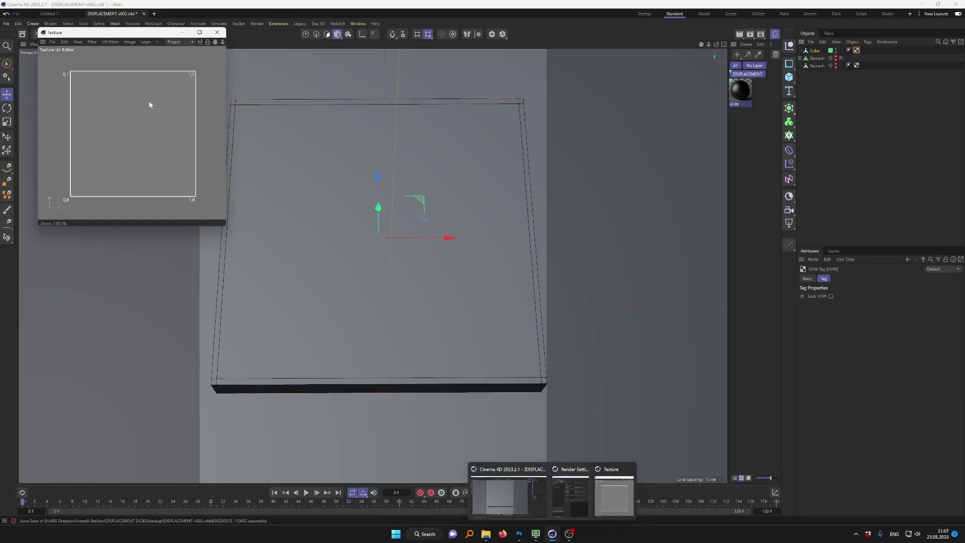
{"action": "left_click", "coordinate": [217, 32]}
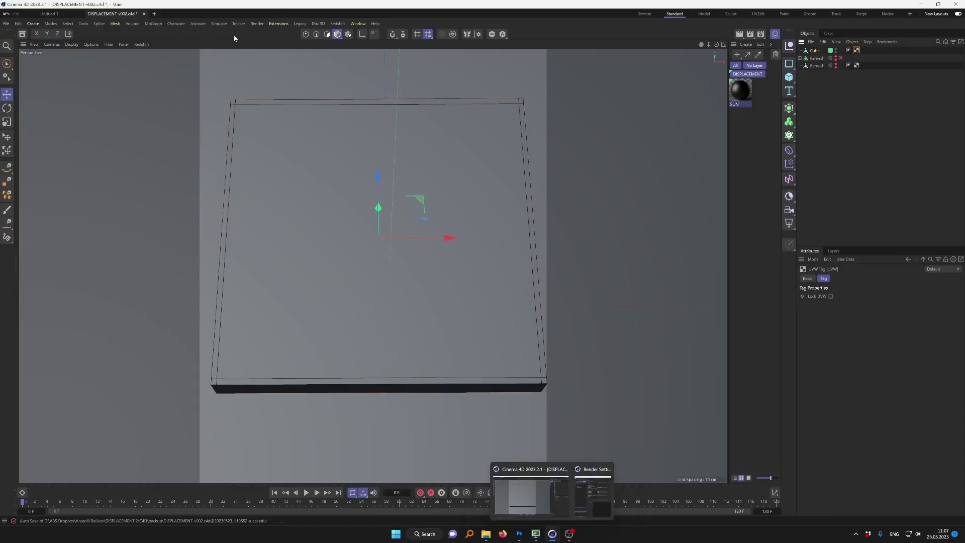
Hide the polygon Cube, show the polygon Remesh object and examine its UV layout.
{"action": "left_click", "coordinate": [835, 65]}
{"action": "left_click", "coordinate": [835, 66]}
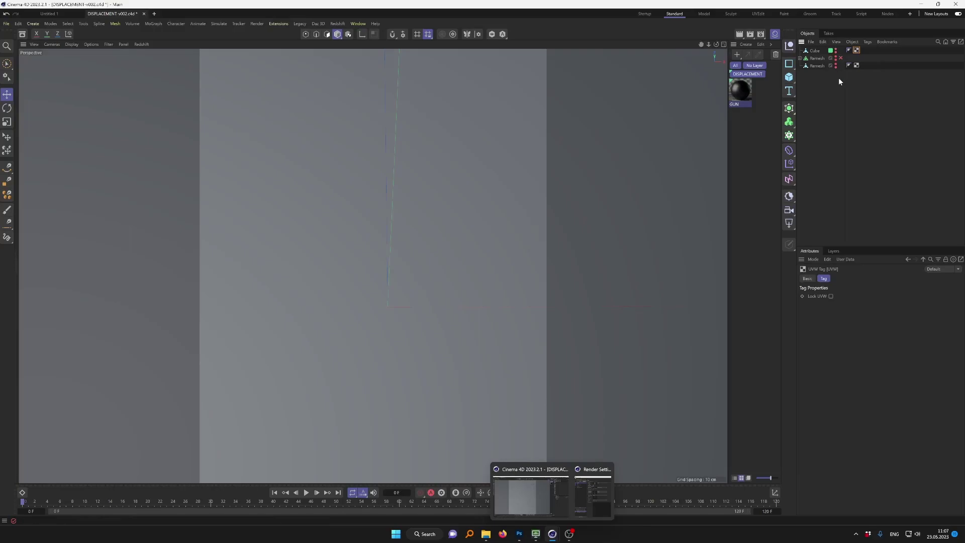
{"action": "double_click", "coordinate": [857, 66]}
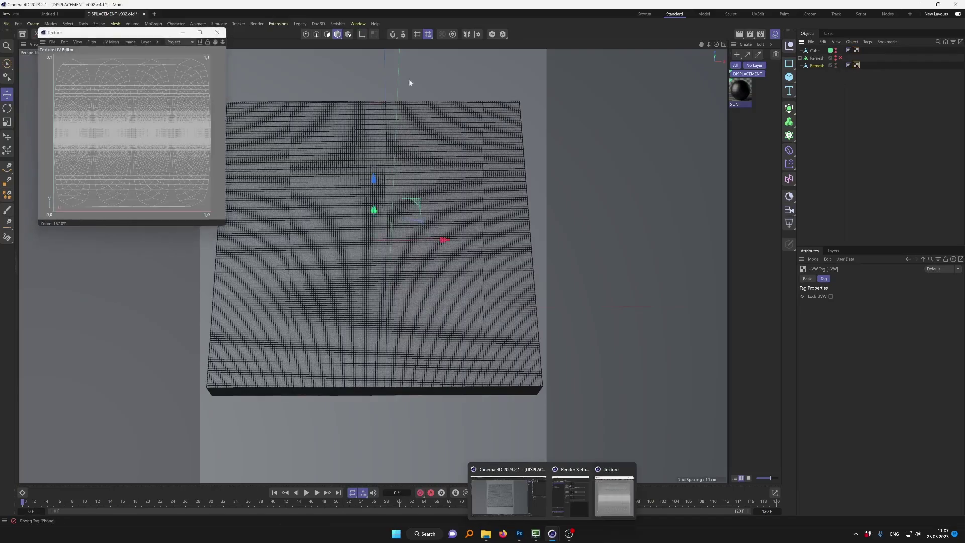
{"action": "left_click_drag", "start_coordinate": [125, 27], "coordinate": [263, 149]}
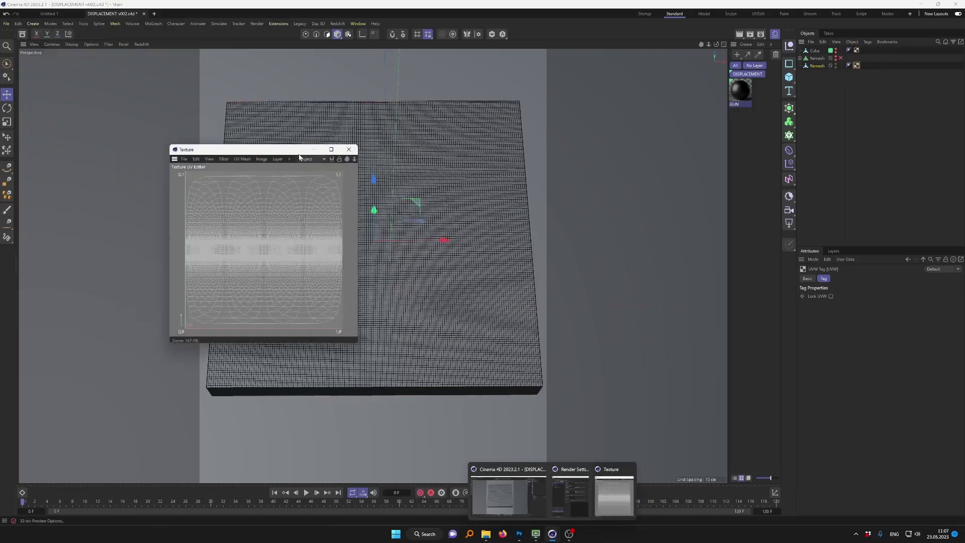
{"action": "left_click", "coordinate": [349, 149]}
{"action": "left_click", "coordinate": [825, 65]}
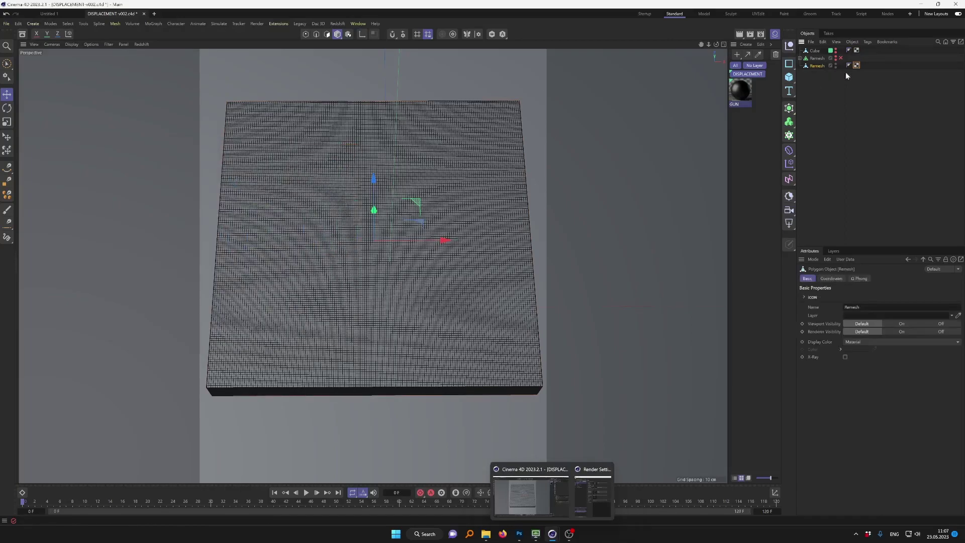
Switch to the UVEdit layout and display the polygon Remesh object's UVs in the texture view.
{"action": "left_click", "coordinate": [758, 15]}
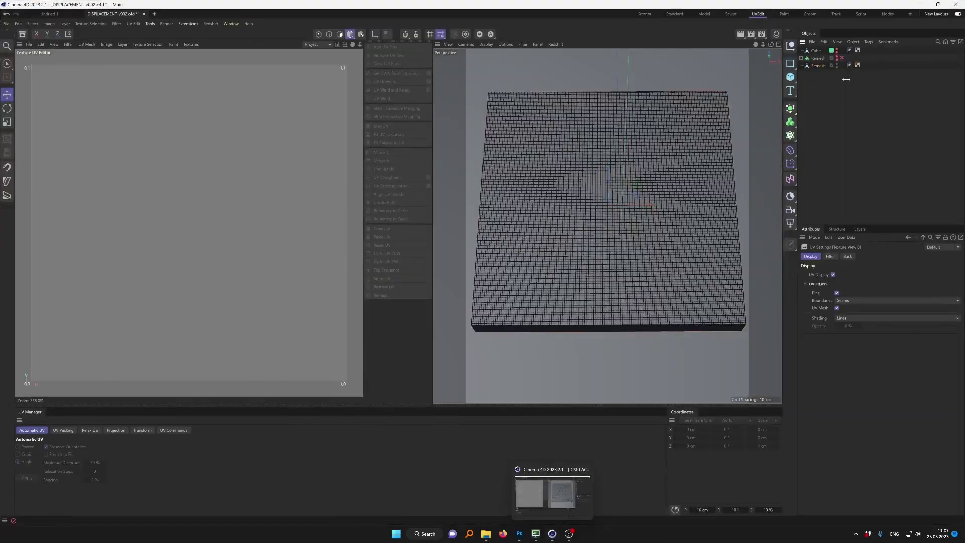
{"action": "left_click", "coordinate": [821, 66]}
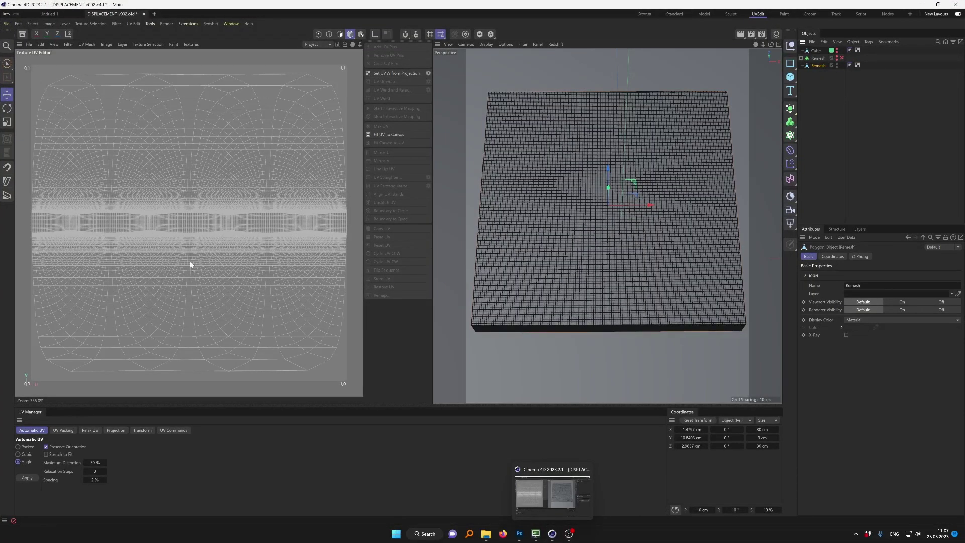
{"action": "left_click", "coordinate": [240, 245]}
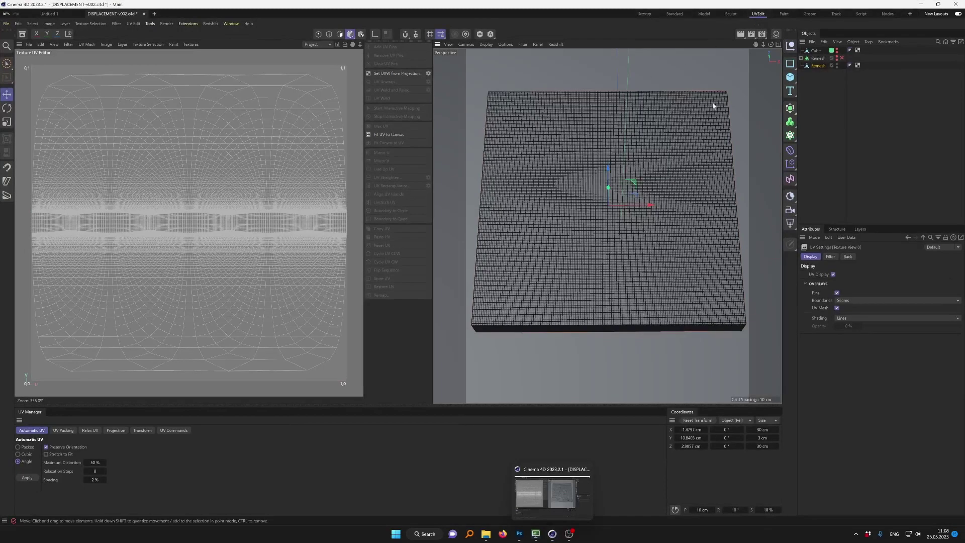
Rename the polygon Remesh object as OBJECT and reselect it.
{"action": "double_click", "coordinate": [820, 66]}
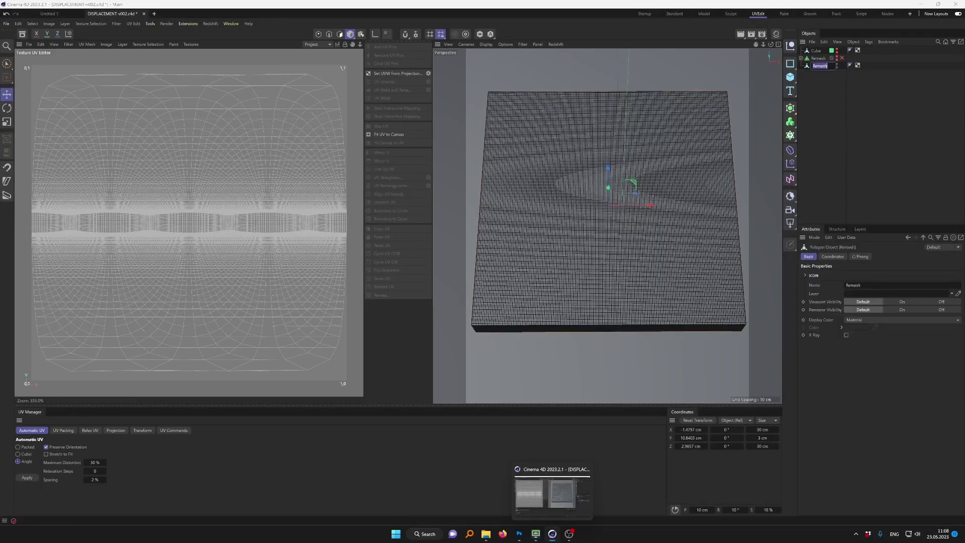
{"action": "type", "text": "OBJECT"}
{"action": "key", "text": "Return"}
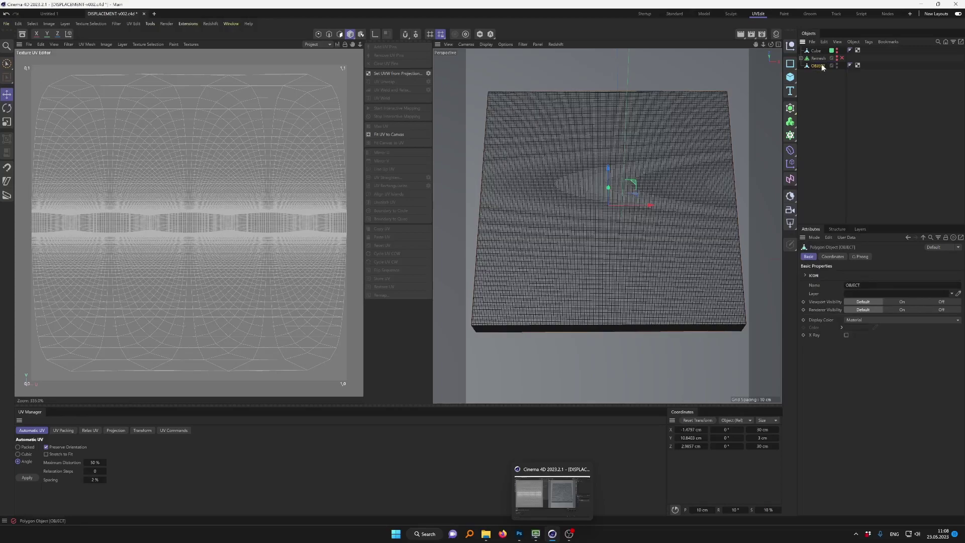
{"action": "left_click", "coordinate": [821, 102]}
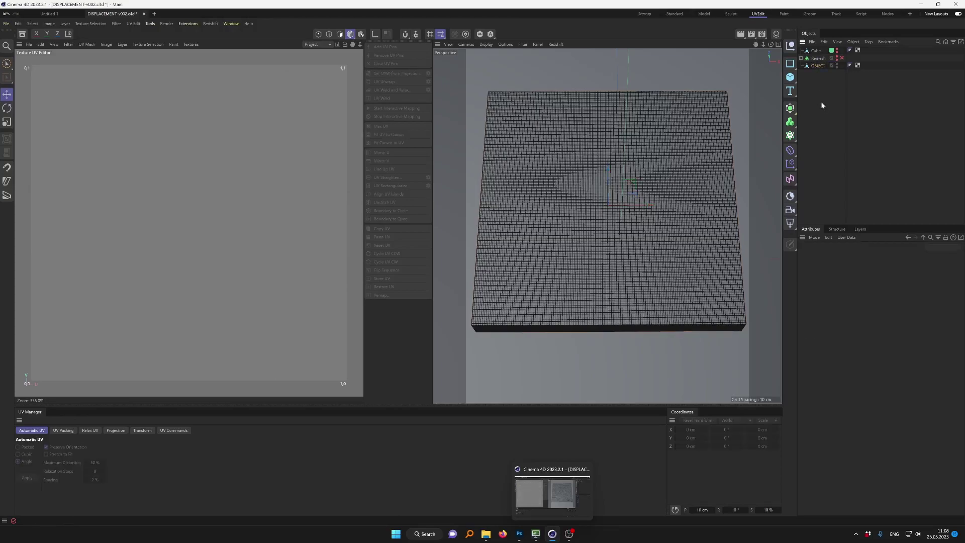
{"action": "left_click", "coordinate": [821, 63]}
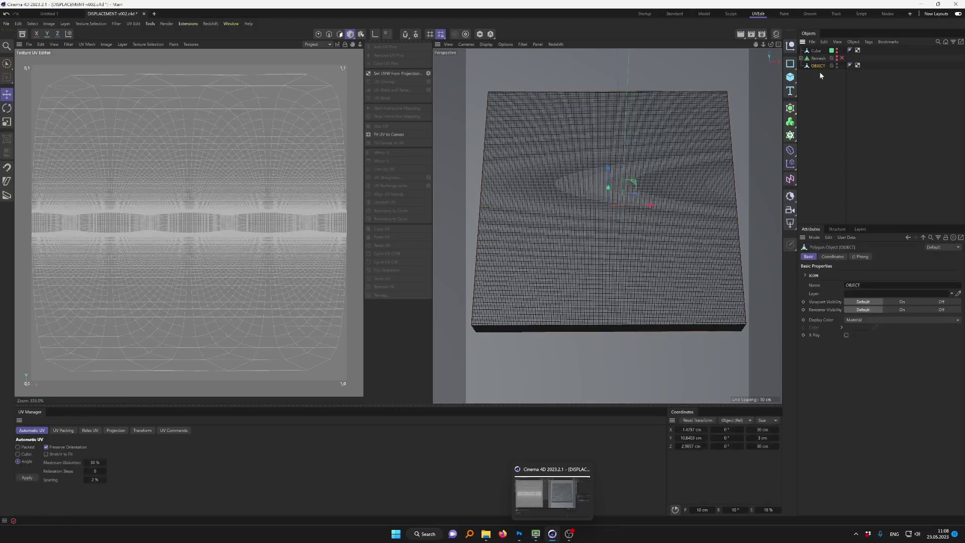
Try a Packed automatic unwrap on OBJECT and replace it with a Cubic automatic unwrap.
{"action": "left_click", "coordinate": [19, 447]}
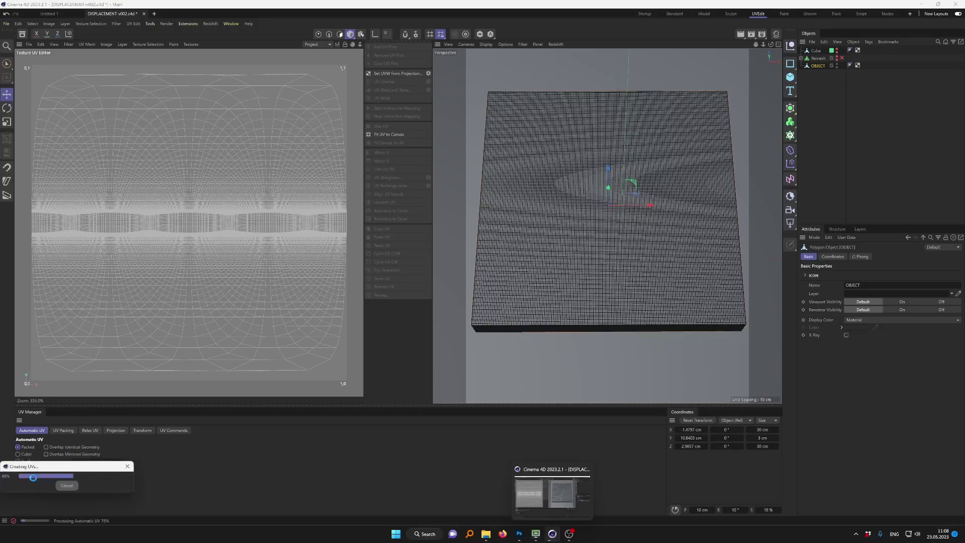
{"action": "left_click", "coordinate": [30, 477]}
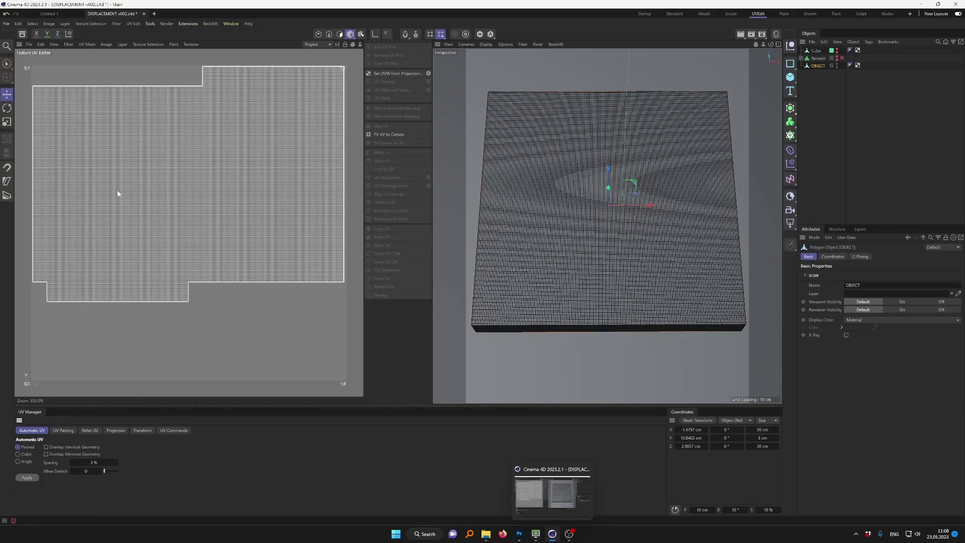
{"action": "left_click", "coordinate": [18, 454]}
{"action": "left_click", "coordinate": [26, 477]}
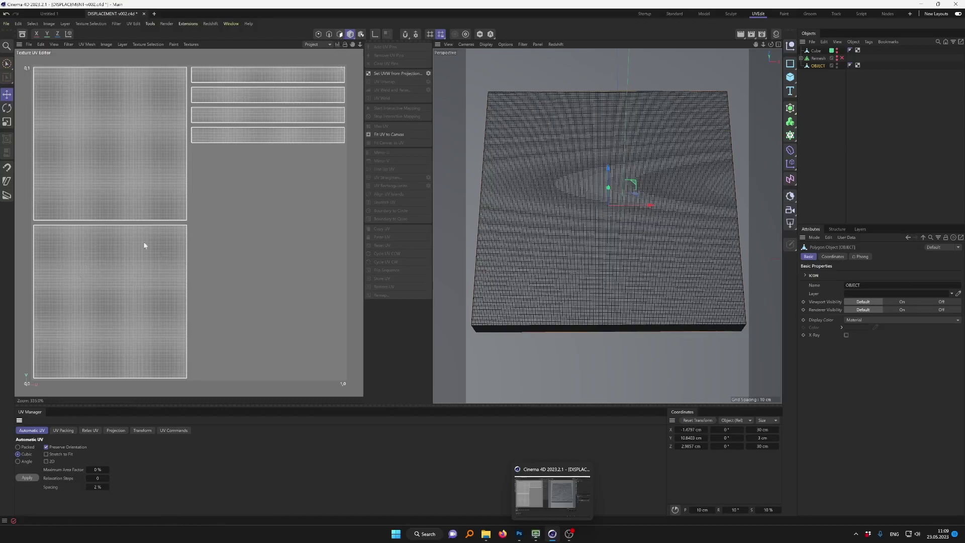
Brush-select patches of polygons on the board's upper face in polygon mode to check which UV island they match.
{"action": "left_click", "coordinate": [338, 35]}
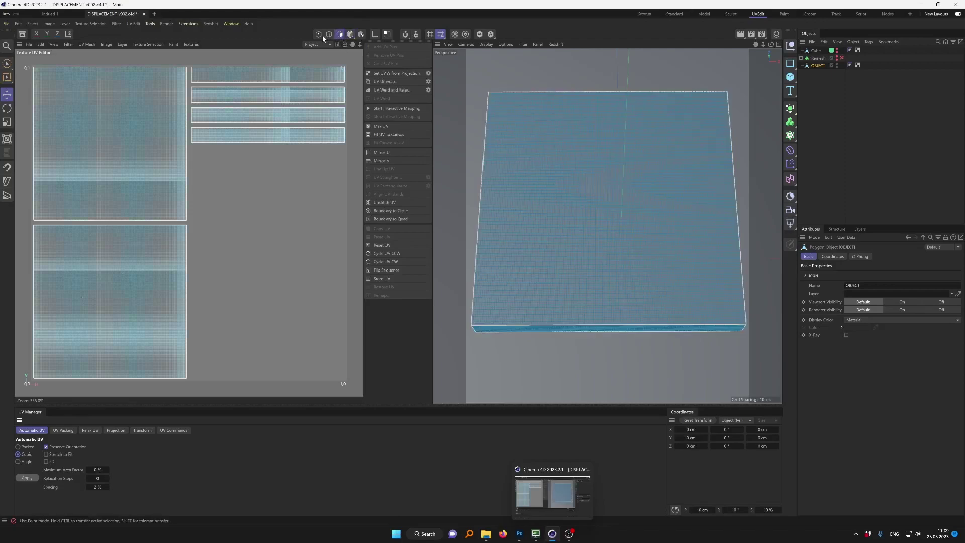
{"action": "left_click", "coordinate": [341, 37]}
{"action": "left_click", "coordinate": [341, 37]}
{"action": "key", "text": "9"}
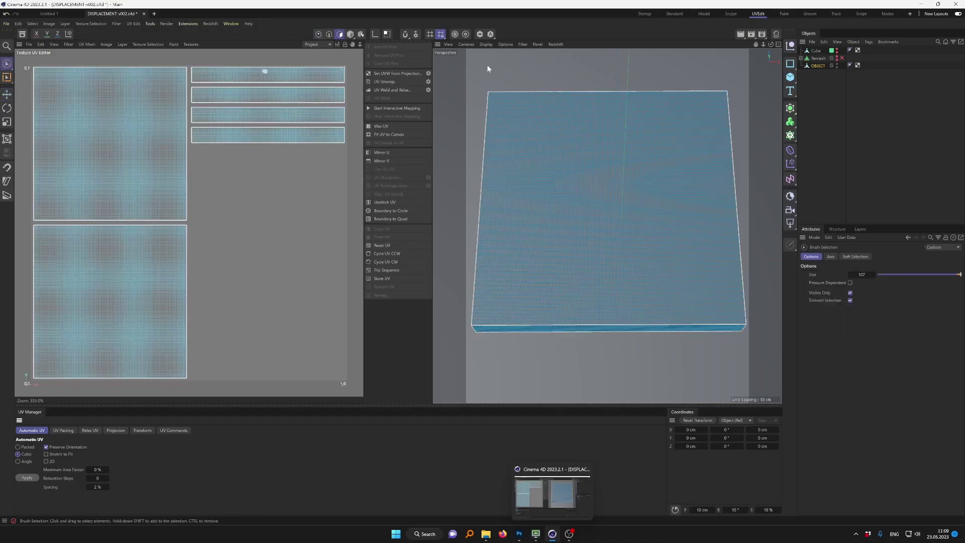
{"action": "left_click", "coordinate": [614, 93]}
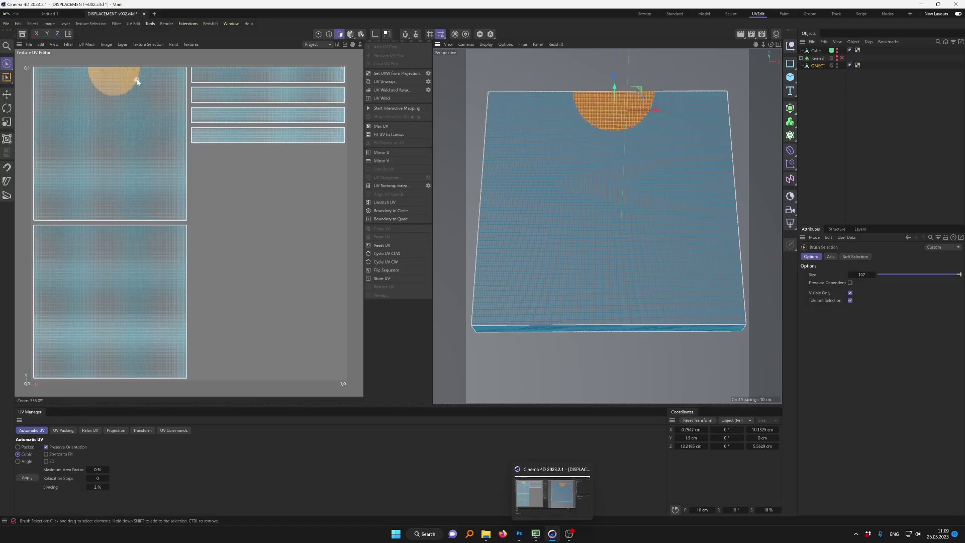
{"action": "left_click", "coordinate": [623, 292]}
{"action": "left_click", "coordinate": [735, 180]}
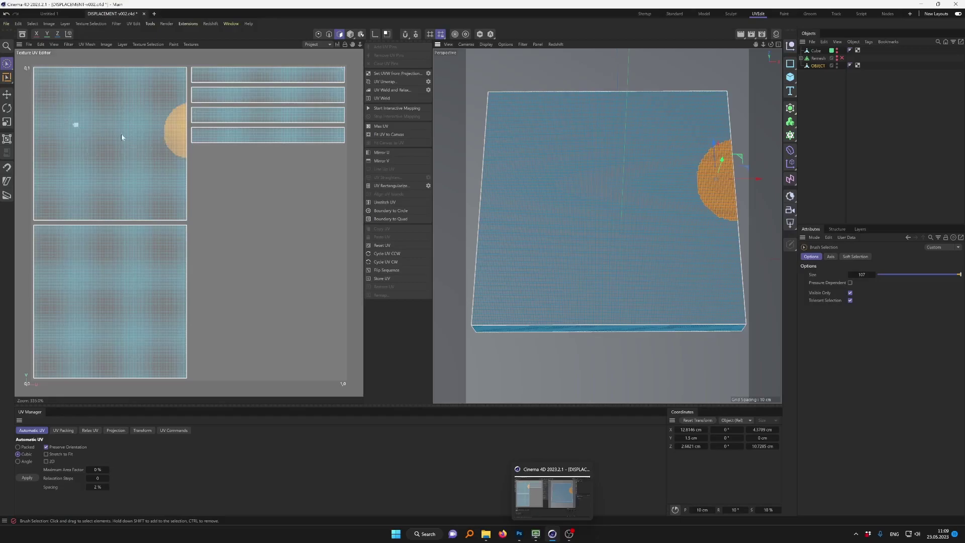
{"action": "left_click", "coordinate": [624, 88]}
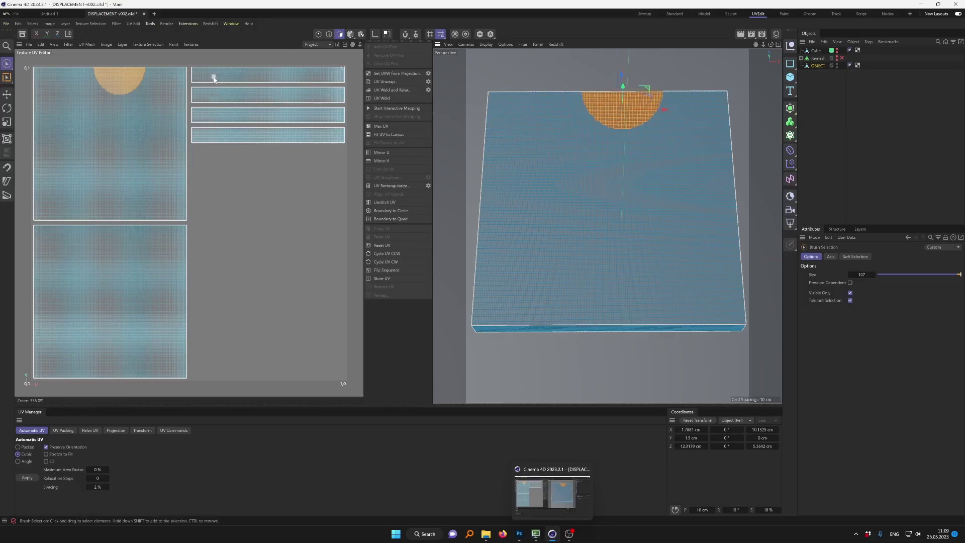
Create a new 8192 × 8192 pixel, 16-bit RGB texture named EMPTY_UV for the UV layout.
{"action": "left_click", "coordinate": [29, 44]}
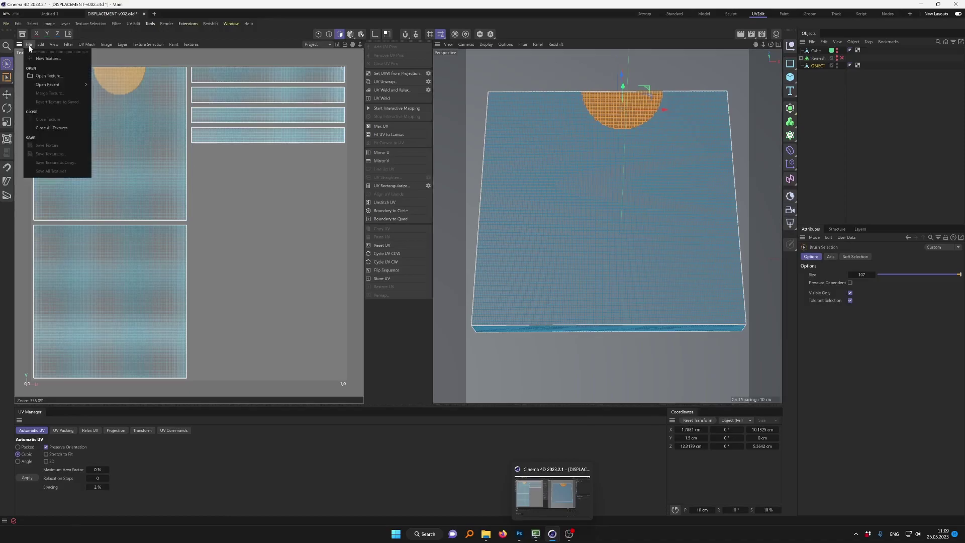
{"action": "left_click", "coordinate": [36, 58]}
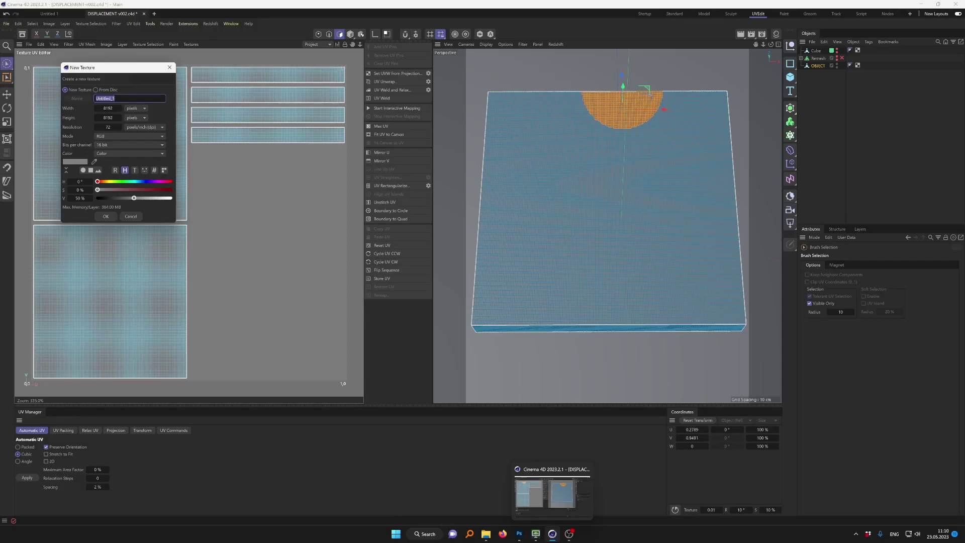
{"action": "key", "text": "End"}
{"action": "left_click", "coordinate": [127, 145]}
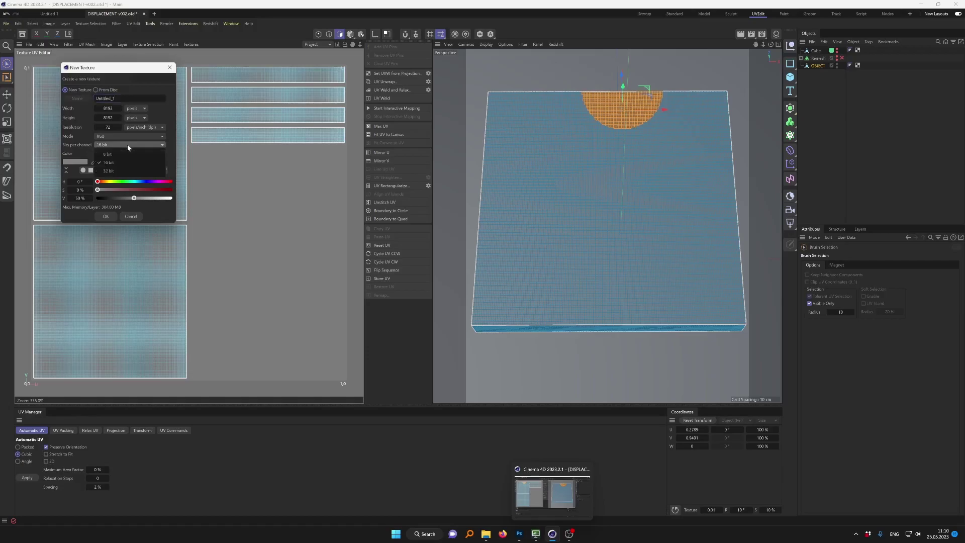
{"action": "left_click", "coordinate": [128, 154]}
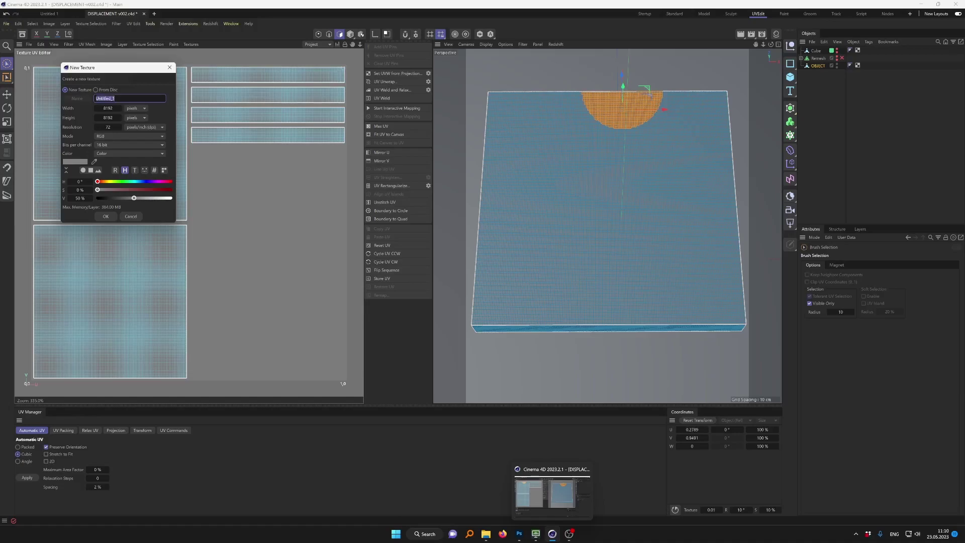
{"action": "type", "text": "EMPTY_UV"}
{"action": "left_click", "coordinate": [105, 217]}
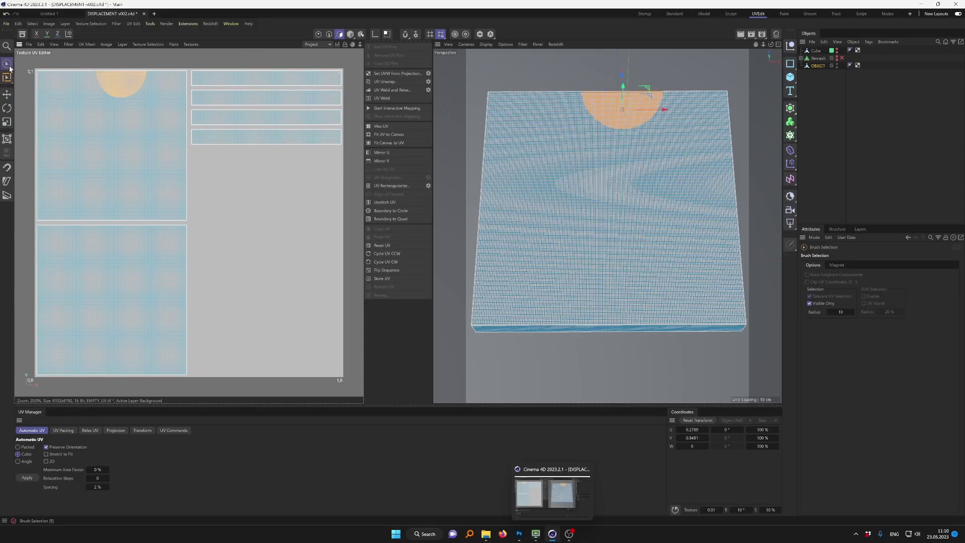
Select all polygons of OBJECT, outline them on the EMPTY_UV texture and clear the selection.
{"action": "key", "text": "ctrl+z"}
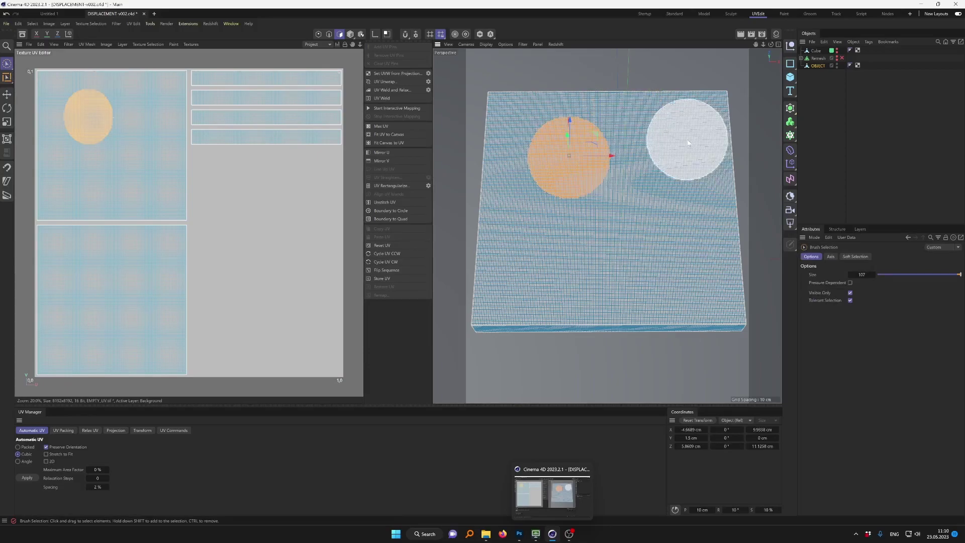
{"action": "key", "text": "ctrl+a"}
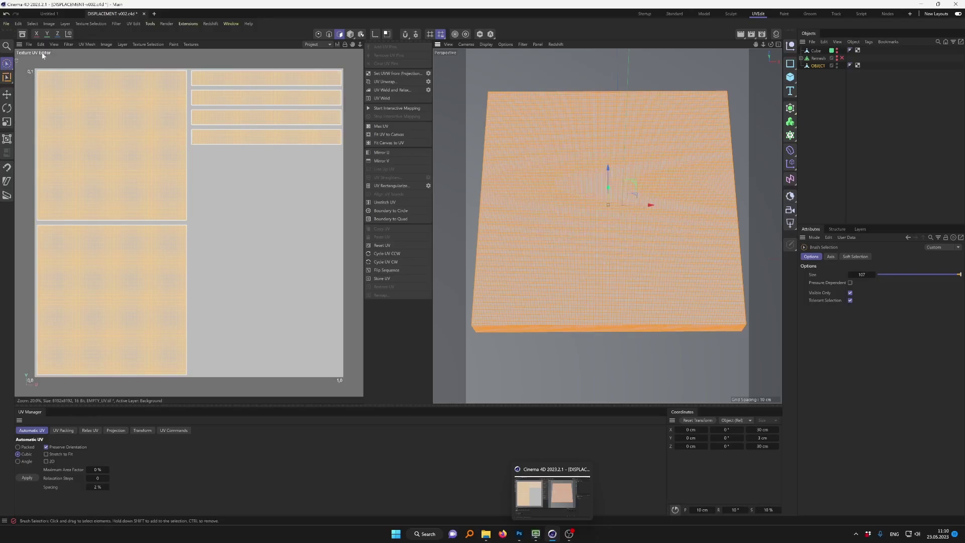
{"action": "left_click", "coordinate": [128, 44]}
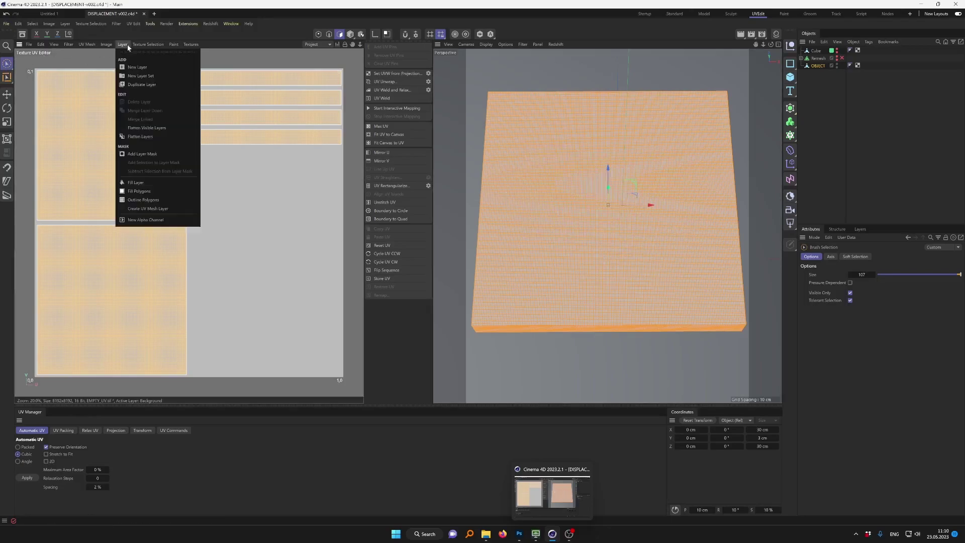
{"action": "left_click", "coordinate": [172, 200]}
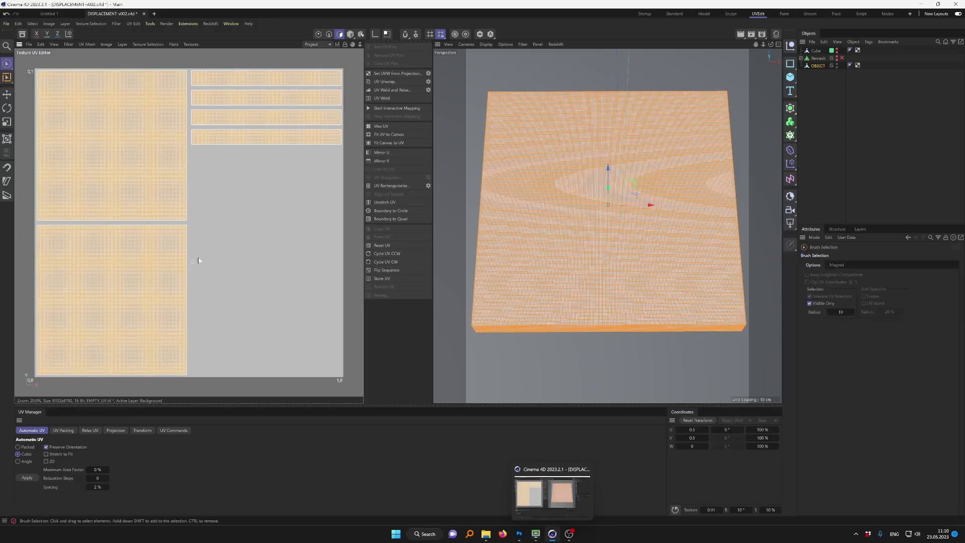
{"action": "left_click", "coordinate": [236, 243]}
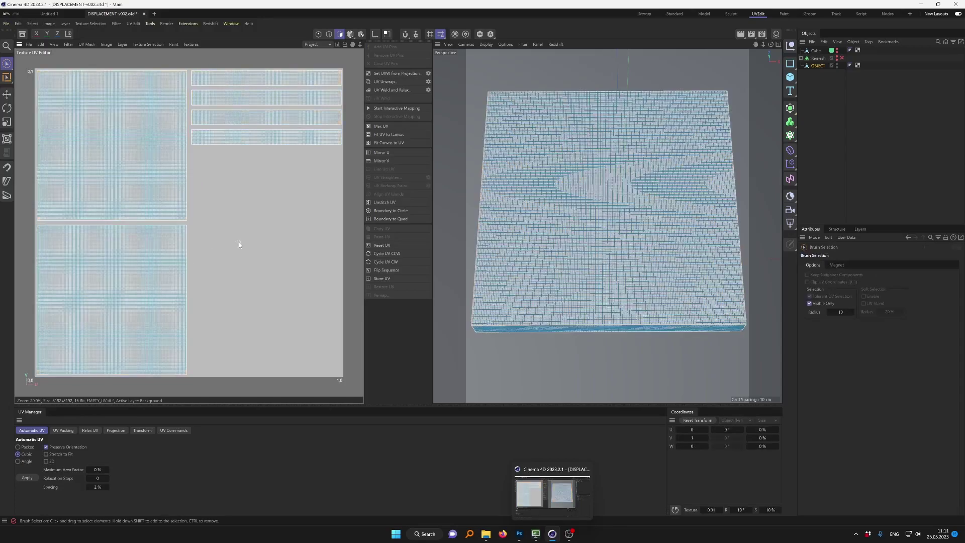
Return to model mode and examine the outlined polygon grid on the UV texture up close and as a whole.
{"action": "left_click", "coordinate": [350, 35]}
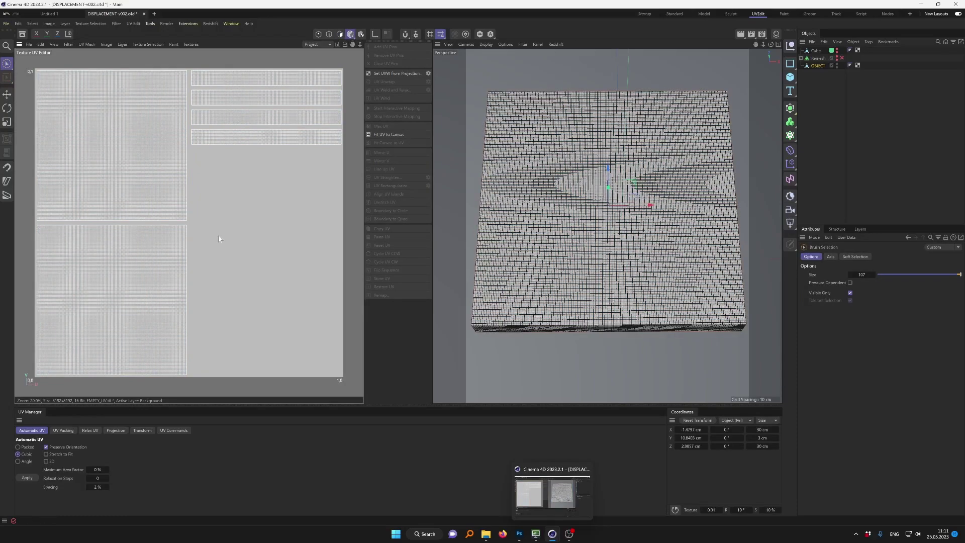
{"action": "scroll", "coordinate": [182, 264], "scroll_direction": "up", "scroll_amount": 10}
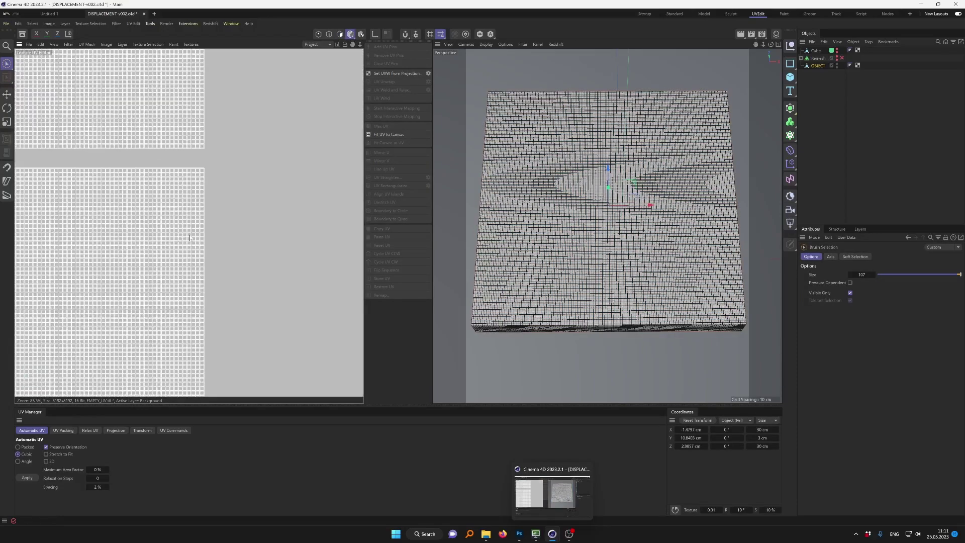
{"action": "scroll", "coordinate": [195, 234], "scroll_direction": "down", "scroll_amount": 12}
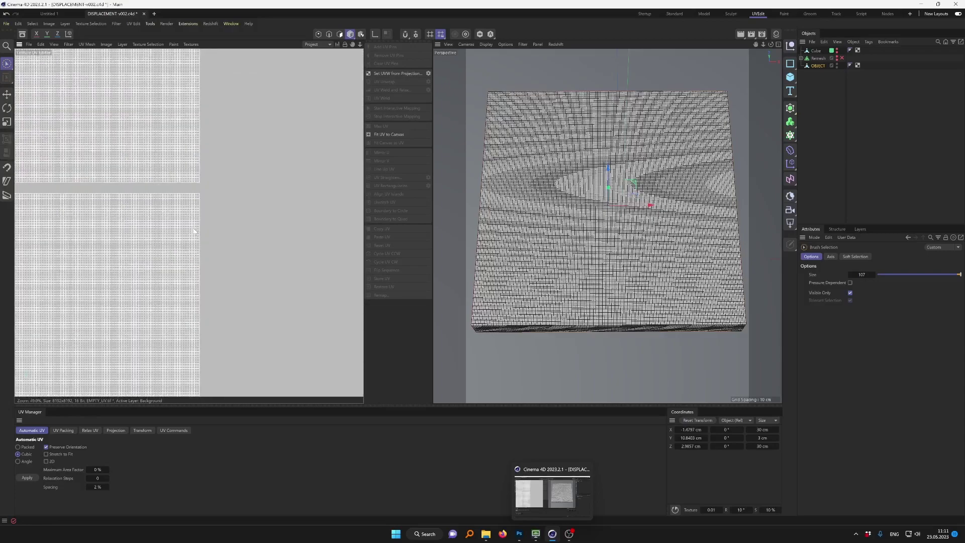
{"action": "scroll", "coordinate": [194, 231], "scroll_direction": "up", "scroll_amount": 5}
{"action": "scroll", "coordinate": [194, 231], "scroll_direction": "down", "scroll_amount": 5}
{"action": "scroll", "coordinate": [194, 231], "scroll_direction": "up", "scroll_amount": 5}
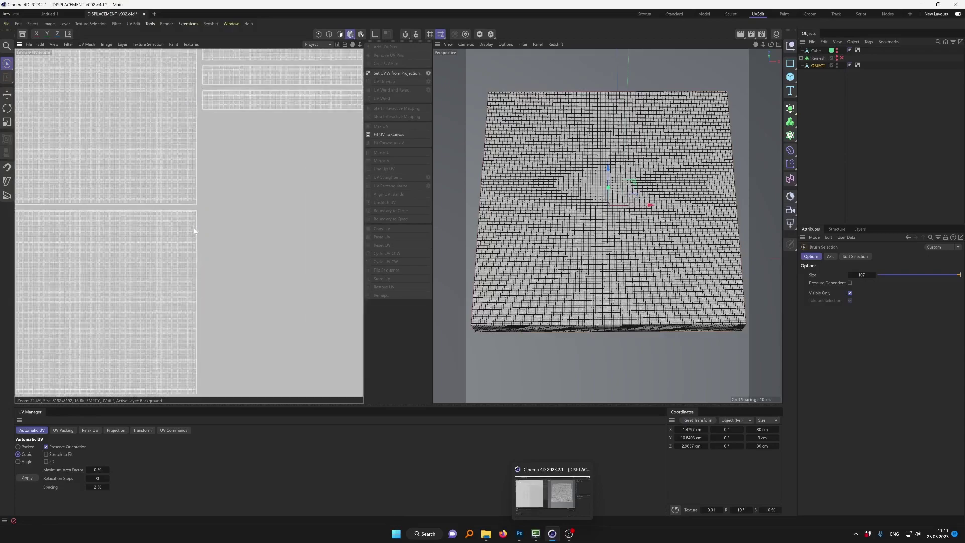
{"action": "scroll", "coordinate": [194, 231], "scroll_direction": "down", "scroll_amount": 7}
{"action": "scroll", "coordinate": [194, 231], "scroll_direction": "up", "scroll_amount": 3}
{"action": "scroll", "coordinate": [193, 221], "scroll_direction": "down", "scroll_amount": 4}
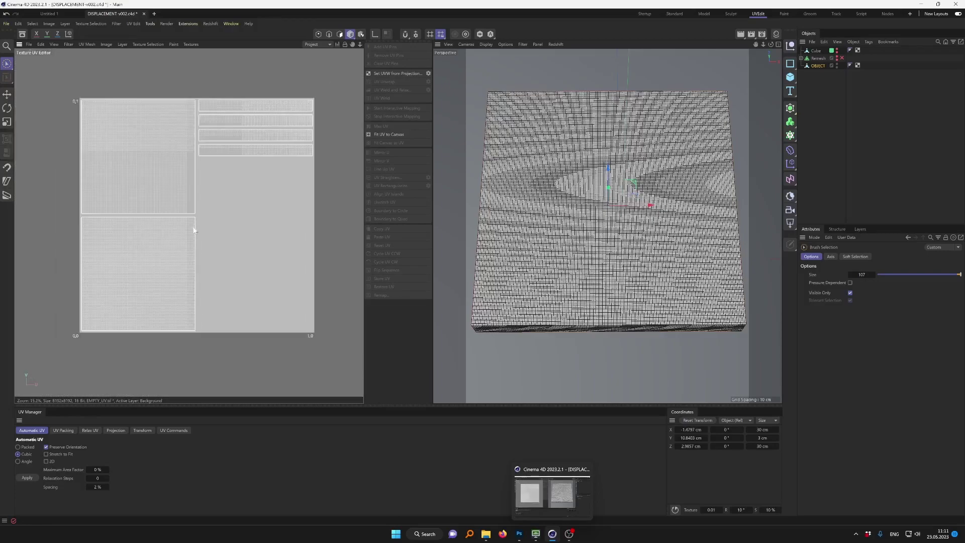
{"action": "scroll", "coordinate": [193, 207], "scroll_direction": "up", "scroll_amount": 1}
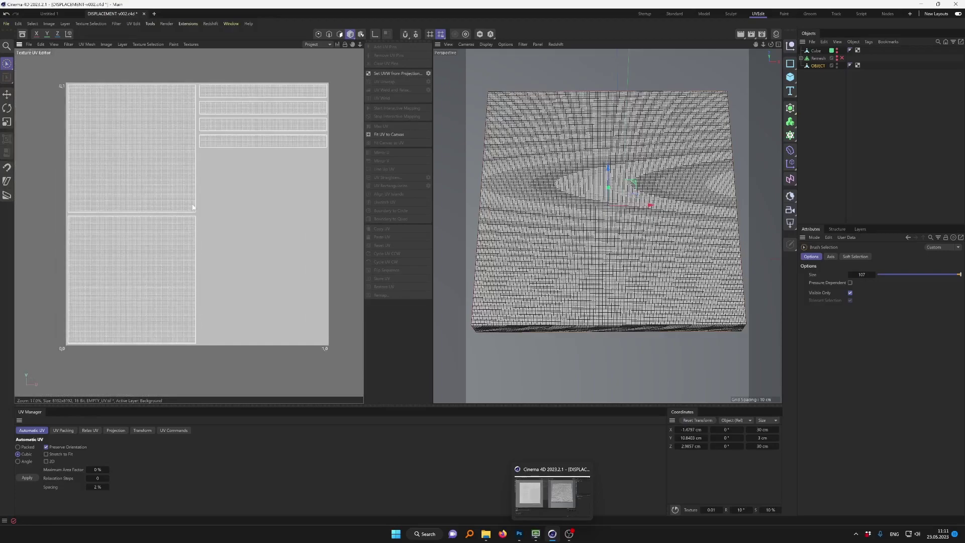
Save the outlined UV texture in the tex folder as a PNG file named EMPTY_UV_PNG.
{"action": "left_click", "coordinate": [30, 45]}
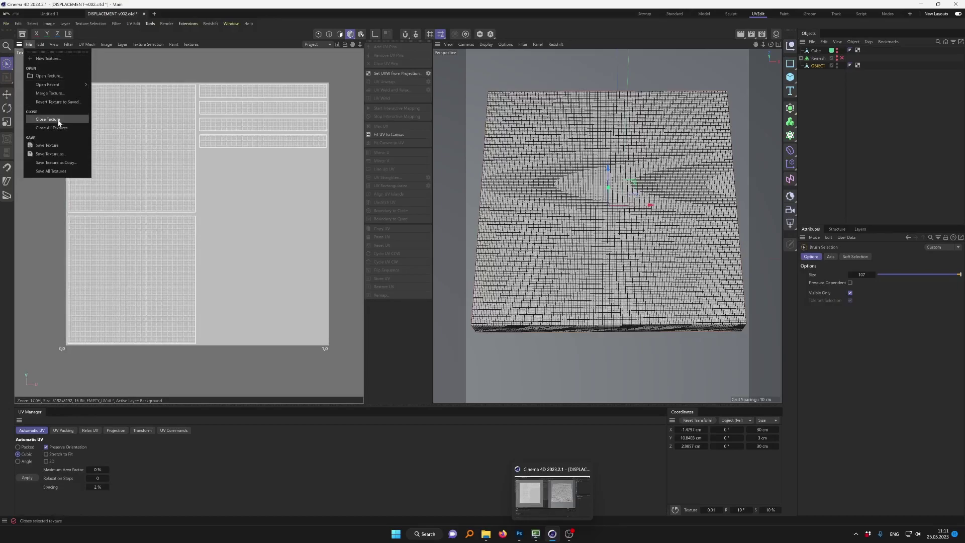
{"action": "left_click", "coordinate": [78, 154]}
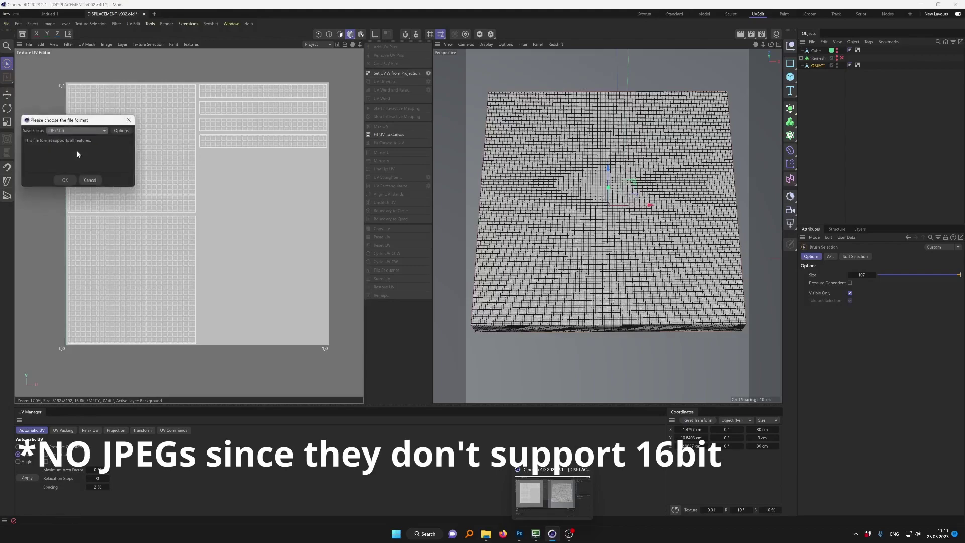
{"action": "left_click", "coordinate": [77, 130]}
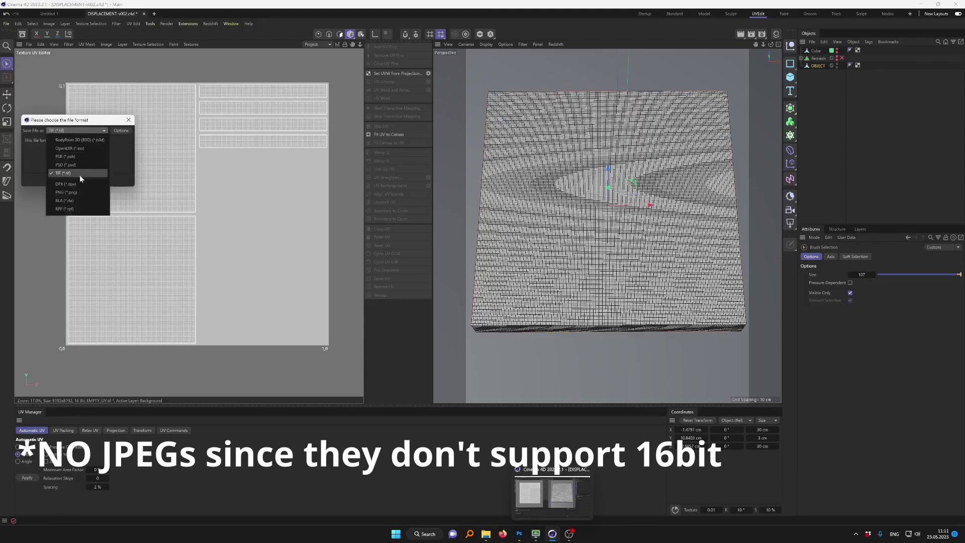
{"action": "left_click", "coordinate": [83, 191]}
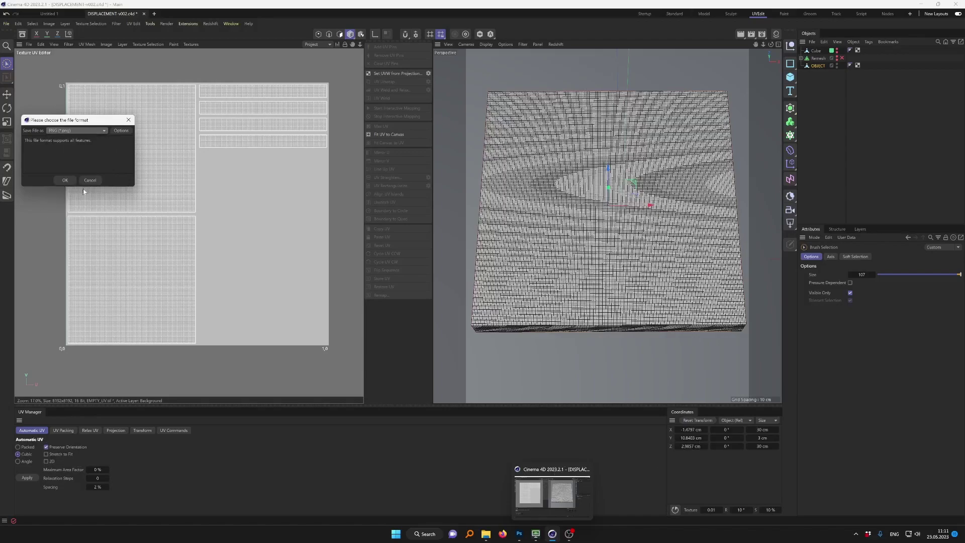
{"action": "left_click", "coordinate": [65, 180]}
{"action": "left_click", "coordinate": [423, 363]}
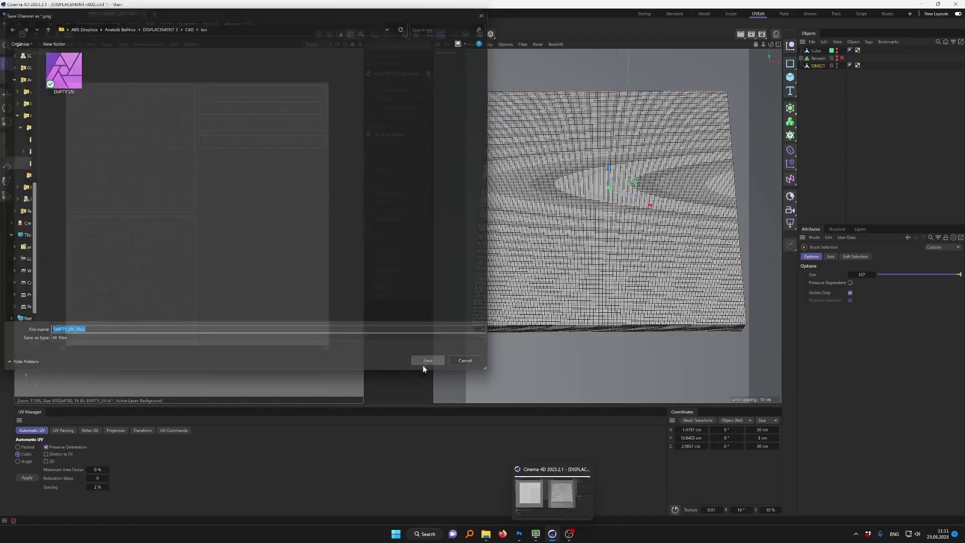
Switch to Photoshop and check the grey Layer 1 against the UV layout and the document's bit depth in its colour mode settings.
{"action": "key", "text": "alt+Tab"}
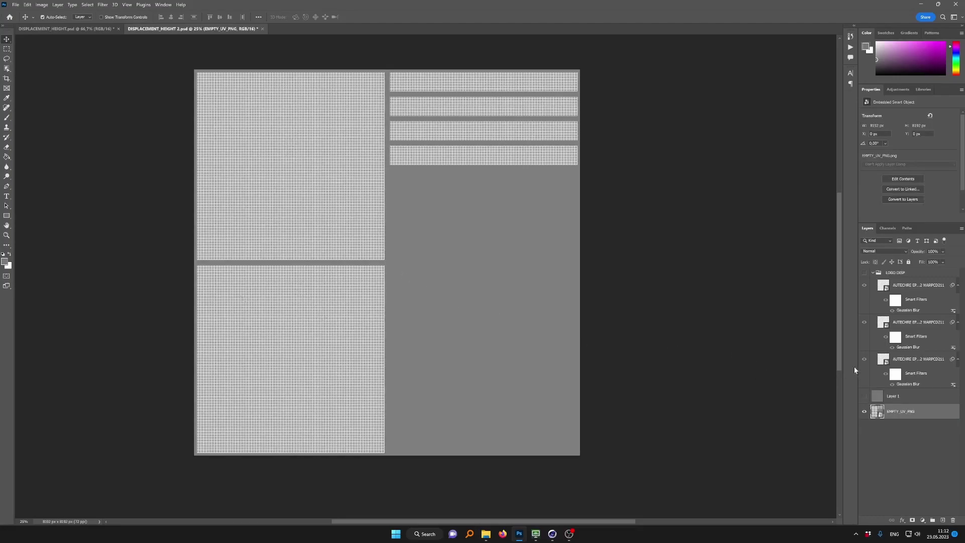
{"action": "left_click", "coordinate": [864, 397]}
{"action": "left_click", "coordinate": [877, 397]}
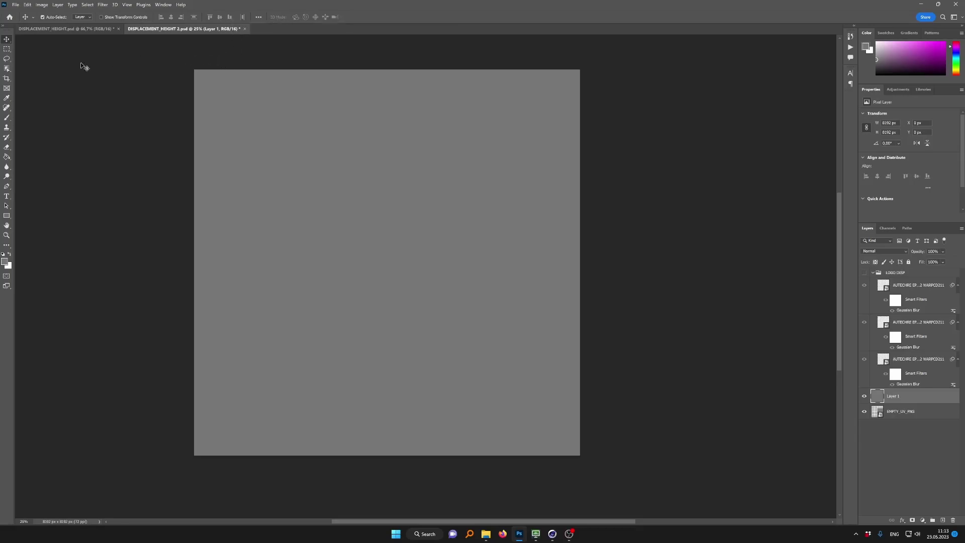
{"action": "left_click", "coordinate": [58, 4]}
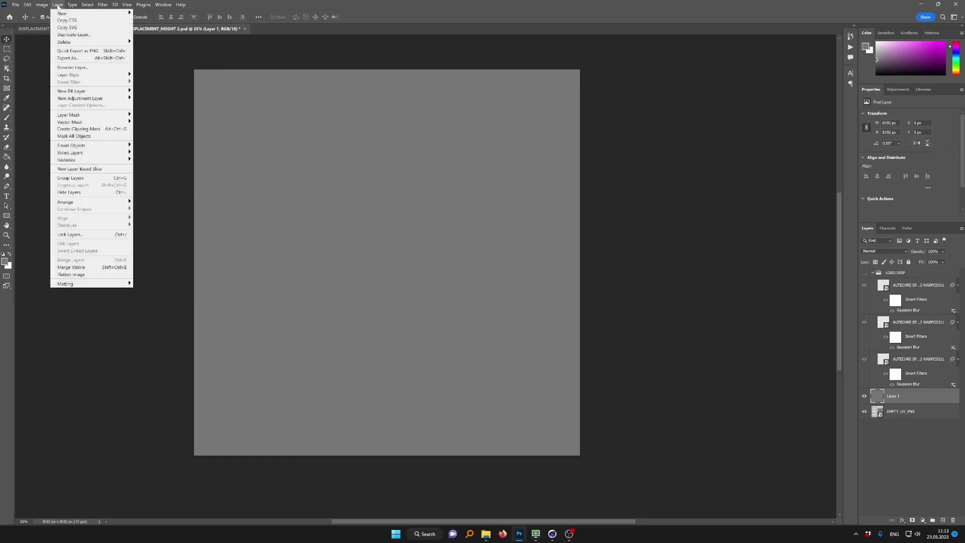
{"action": "mouse_move", "coordinate": [42, 5]}
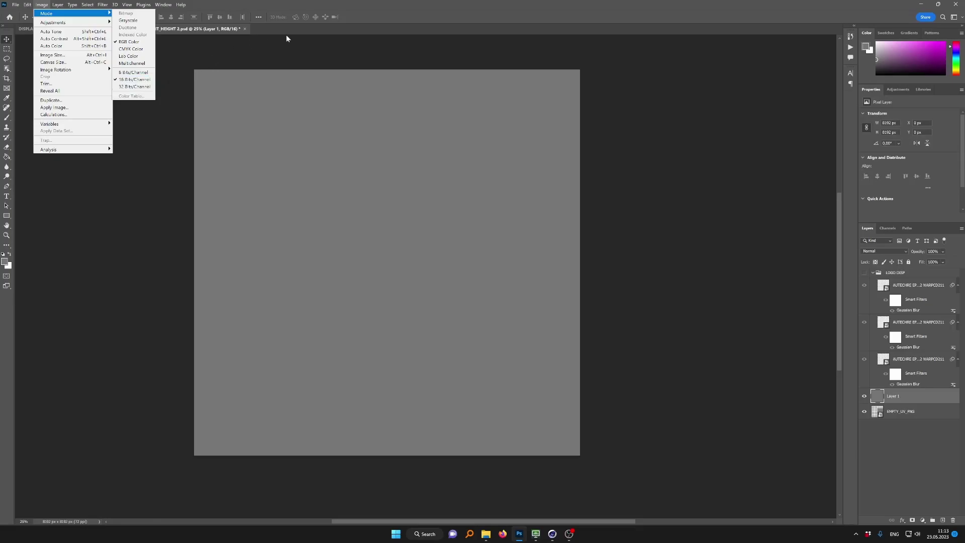
{"action": "left_click", "coordinate": [387, 21]}
{"action": "left_click", "coordinate": [864, 397]}
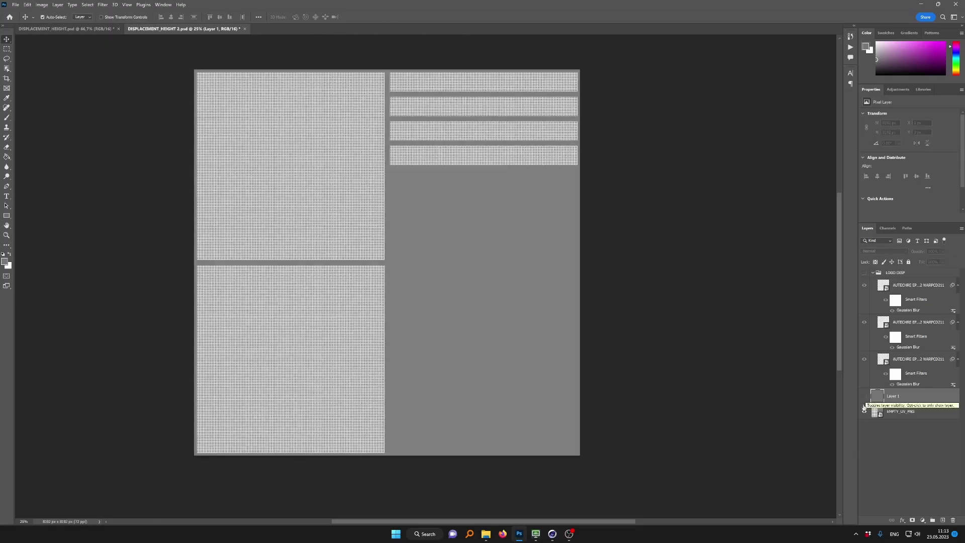
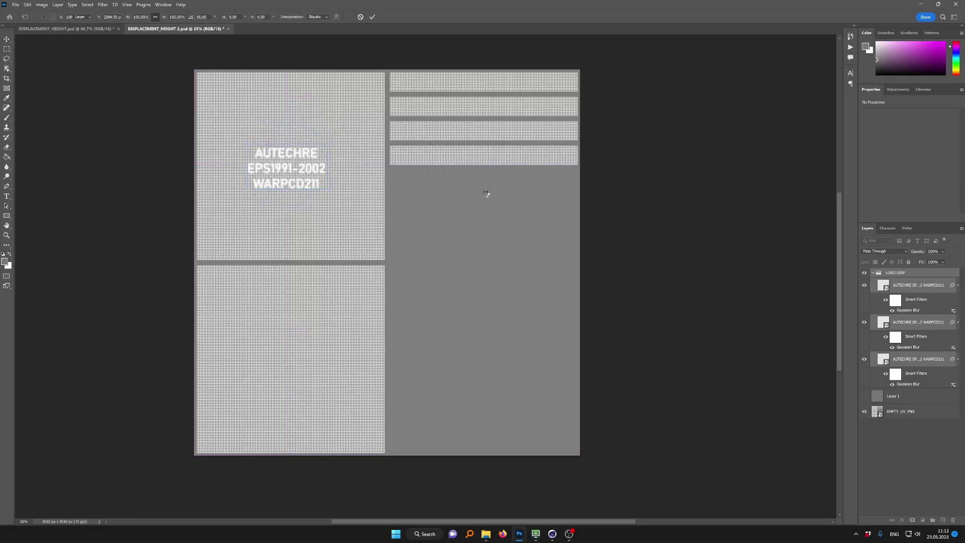
Confirm the LOGO DISP group's transform over the upper-left UV island and show the grey Layer 1 beneath the logo.
{"action": "key", "text": "Return"}
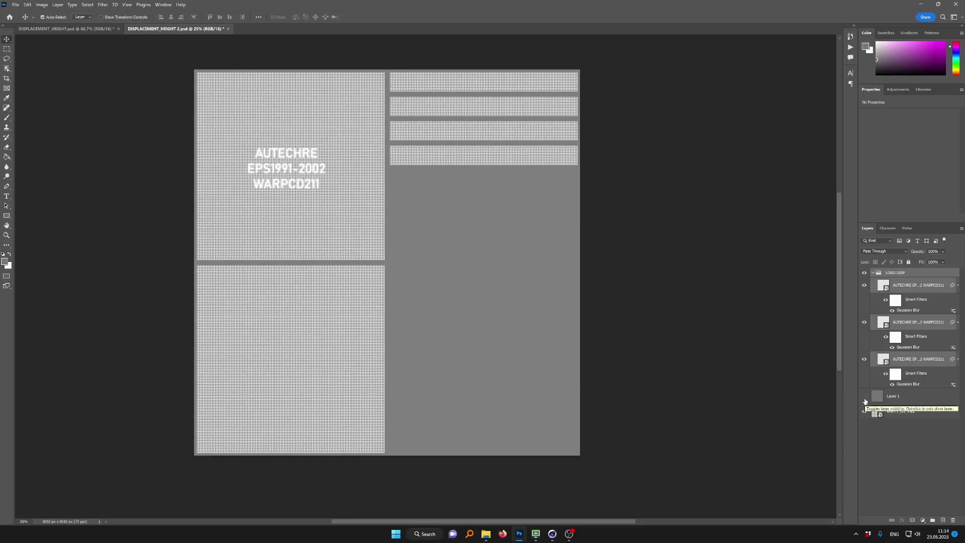
{"action": "left_click", "coordinate": [865, 400]}
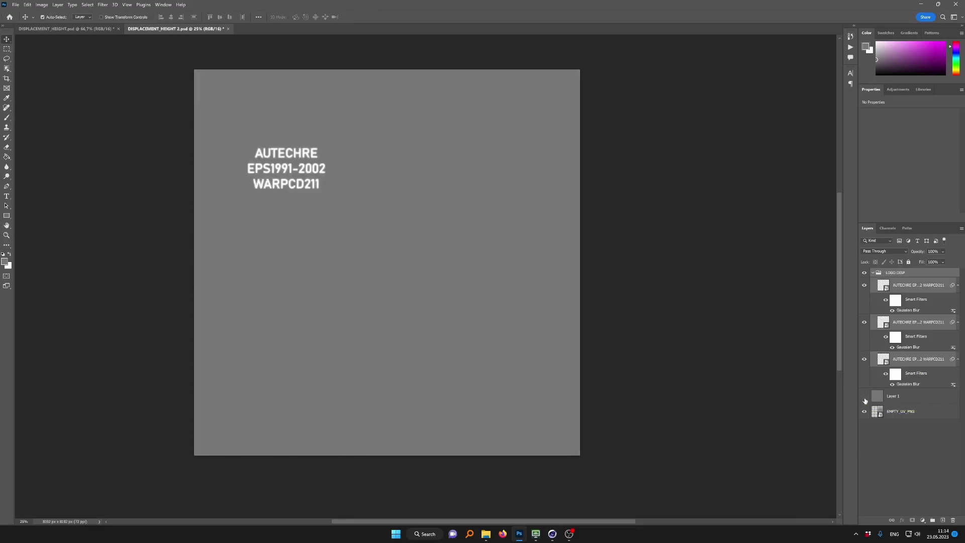
{"action": "left_click", "coordinate": [865, 401]}
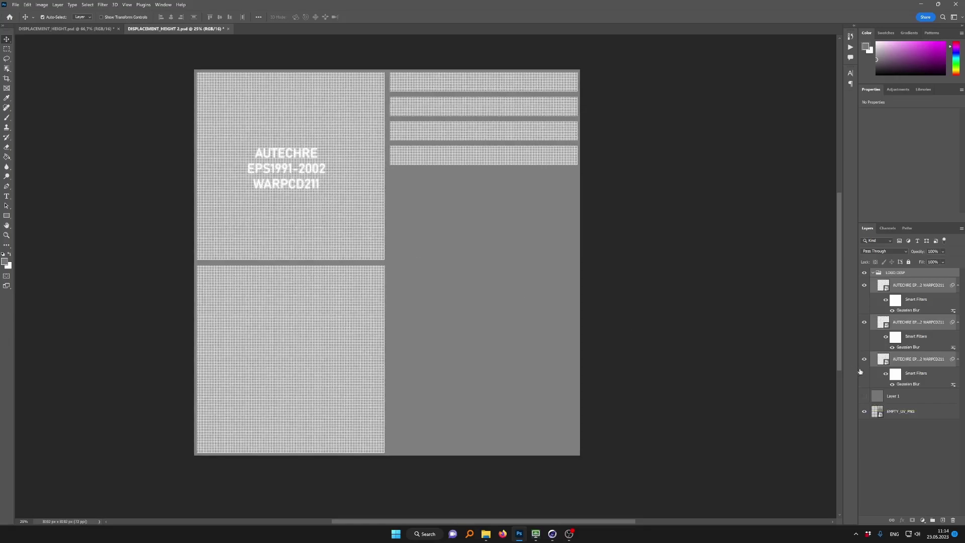
{"action": "left_click", "coordinate": [864, 396]}
Examine the blurred edges of the AUTECHRE EPS1991-2002 WARPCD211 logo up close and deselect its layers.
{"action": "key", "text": "z"}
{"action": "left_click", "coordinate": [333, 176]}
{"action": "left_click", "coordinate": [329, 178]}
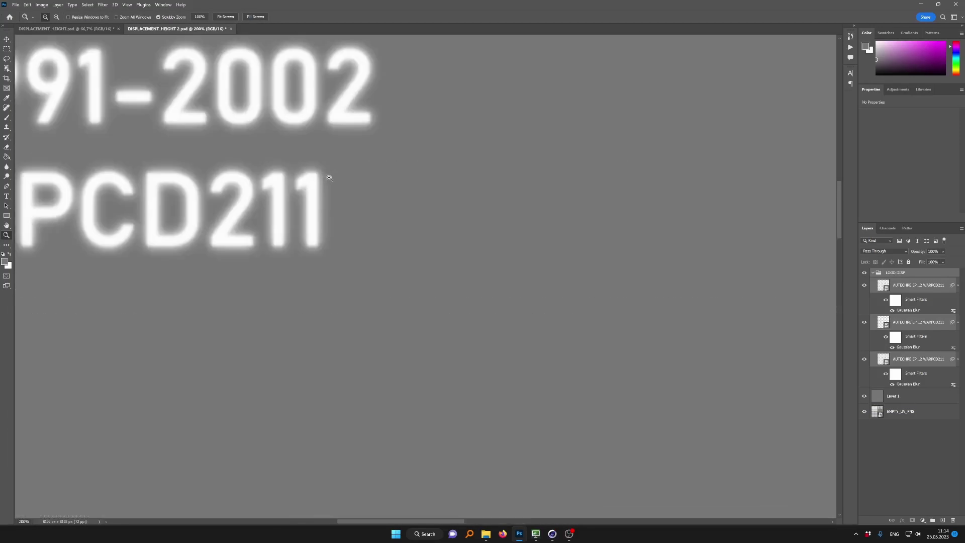
{"action": "scroll", "coordinate": [381, 239], "scroll_direction": "up", "scroll_amount": 5}
{"action": "scroll", "coordinate": [381, 239], "scroll_direction": "left", "scroll_amount": 5}
{"action": "key", "text": "v"}
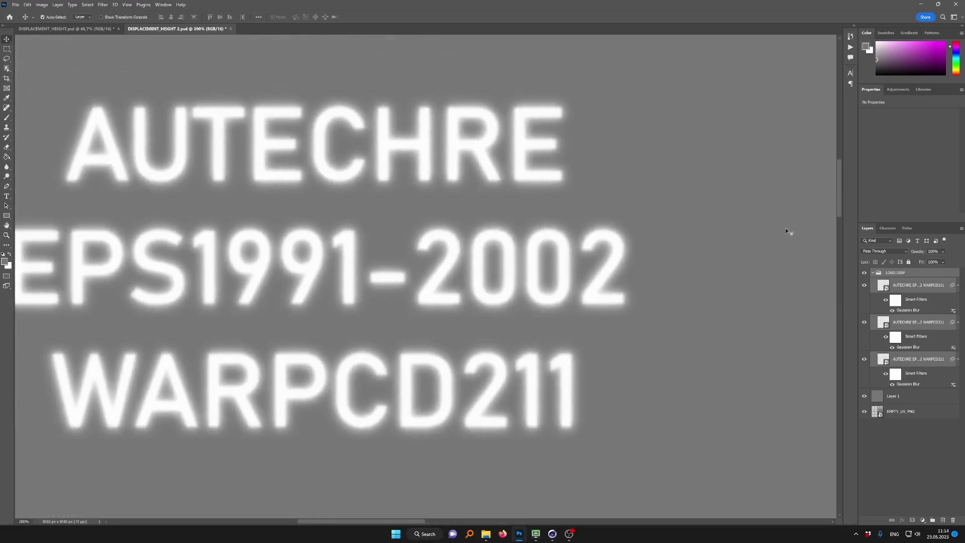
{"action": "left_click_drag", "start_coordinate": [641, 318], "coordinate": [694, 297]}
{"action": "scroll", "coordinate": [694, 298], "scroll_direction": "right", "scroll_amount": 3}
{"action": "scroll", "coordinate": [694, 298], "scroll_direction": "down", "scroll_amount": 1}
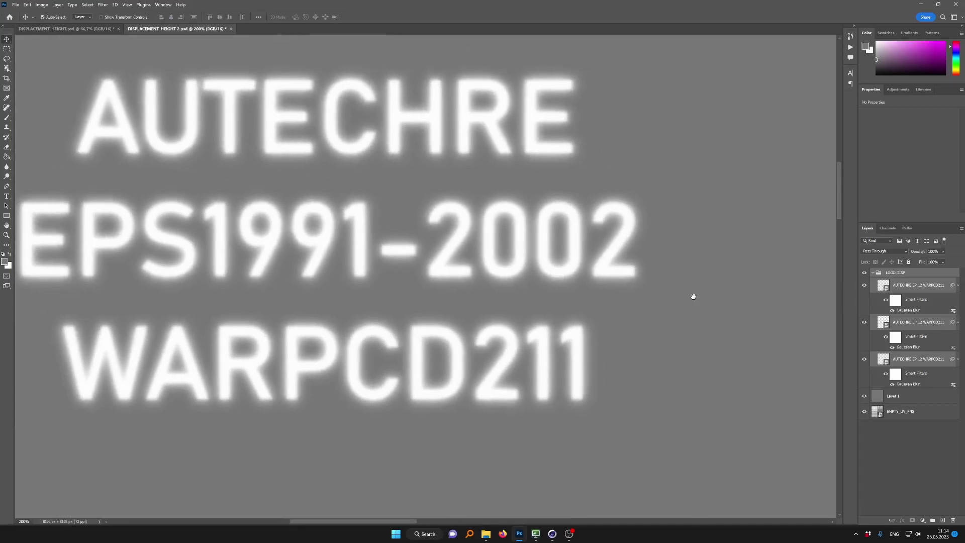
{"action": "left_click", "coordinate": [931, 473]}
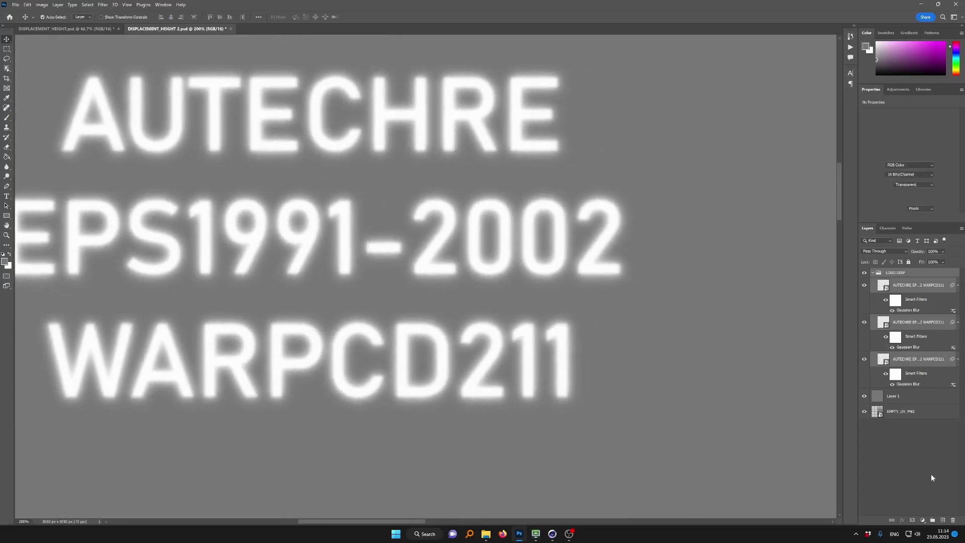
Hide the two lower logo layers to inspect the top one alone and look up the blur filters available for it.
{"action": "left_click", "coordinate": [865, 360]}
{"action": "left_click", "coordinate": [865, 323]}
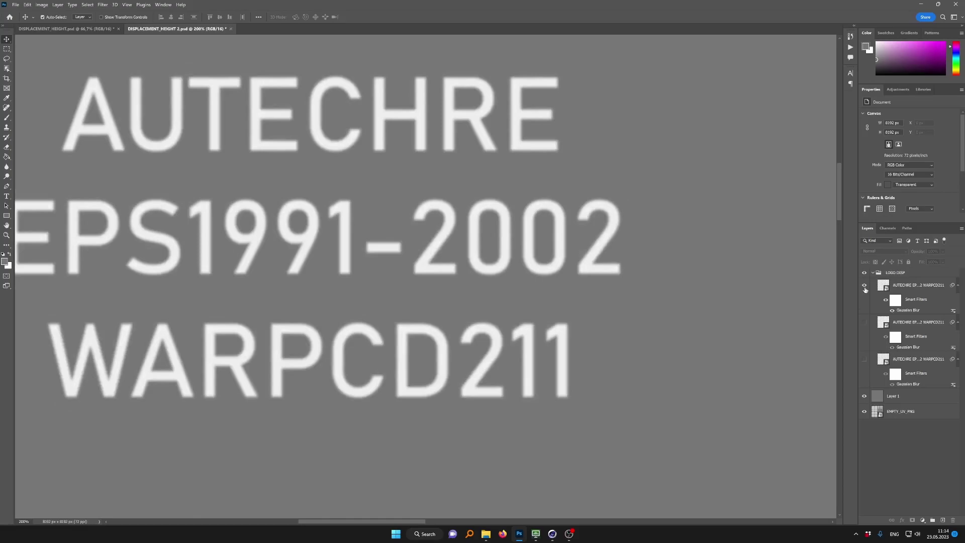
{"action": "left_click", "coordinate": [865, 286]}
{"action": "left_click", "coordinate": [865, 286]}
{"action": "left_click", "coordinate": [506, 292]}
{"action": "left_click", "coordinate": [102, 5]}
{"action": "mouse_move", "coordinate": [172, 93]}
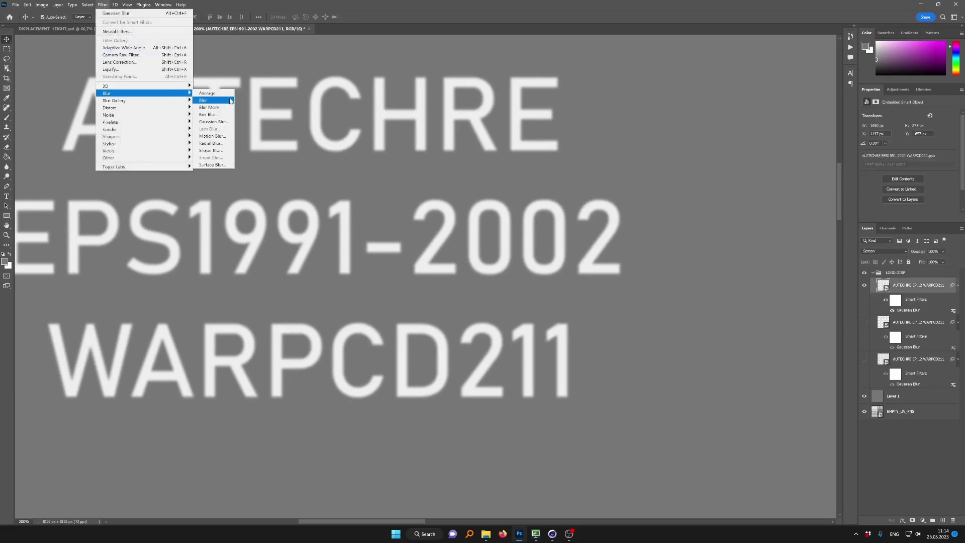
{"action": "left_click", "coordinate": [691, 24]}
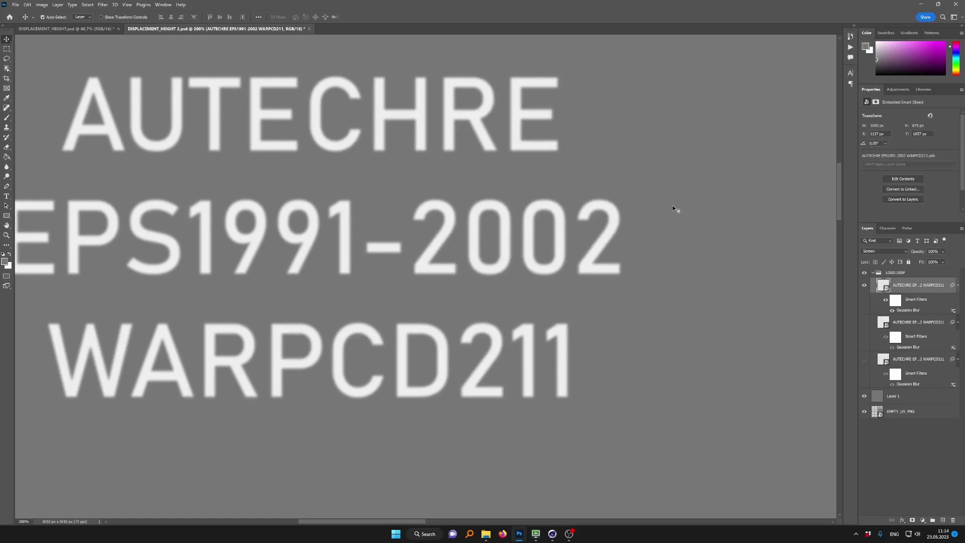
Show the two hidden logo layers again and select each of the three logo layers in turn to review its settings.
{"action": "left_click", "coordinate": [889, 320]}
{"action": "left_click", "coordinate": [865, 322]}
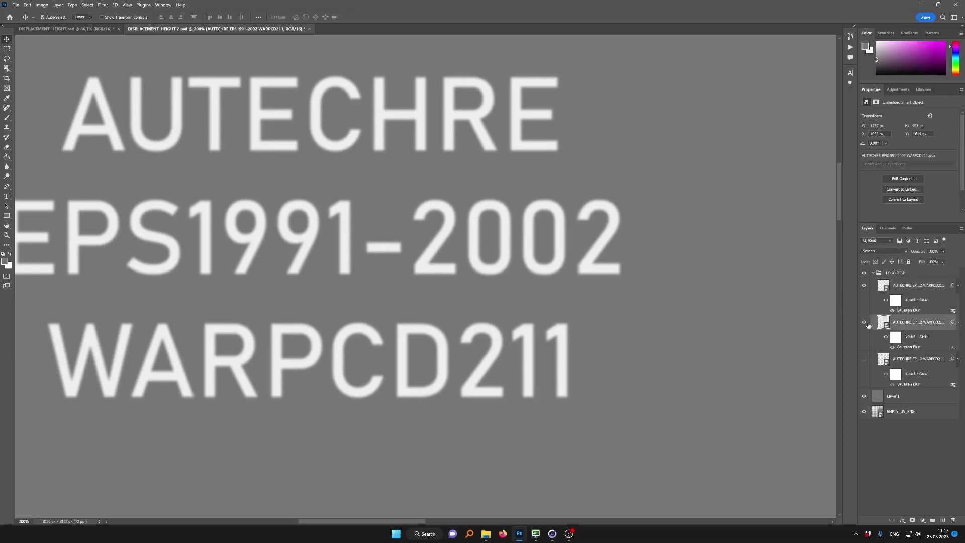
{"action": "left_click", "coordinate": [864, 359]}
{"action": "left_click", "coordinate": [883, 286]}
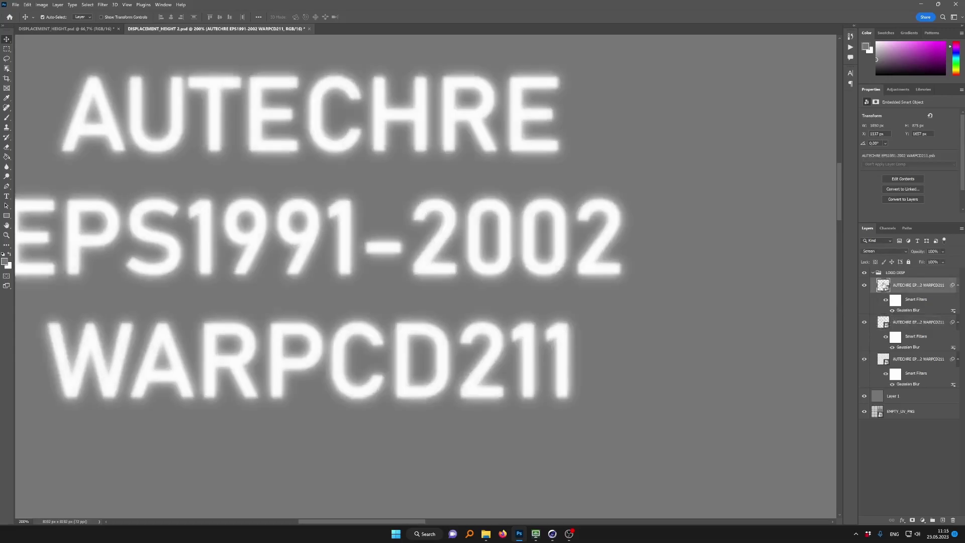
{"action": "left_click", "coordinate": [890, 325]}
{"action": "left_click", "coordinate": [886, 360]}
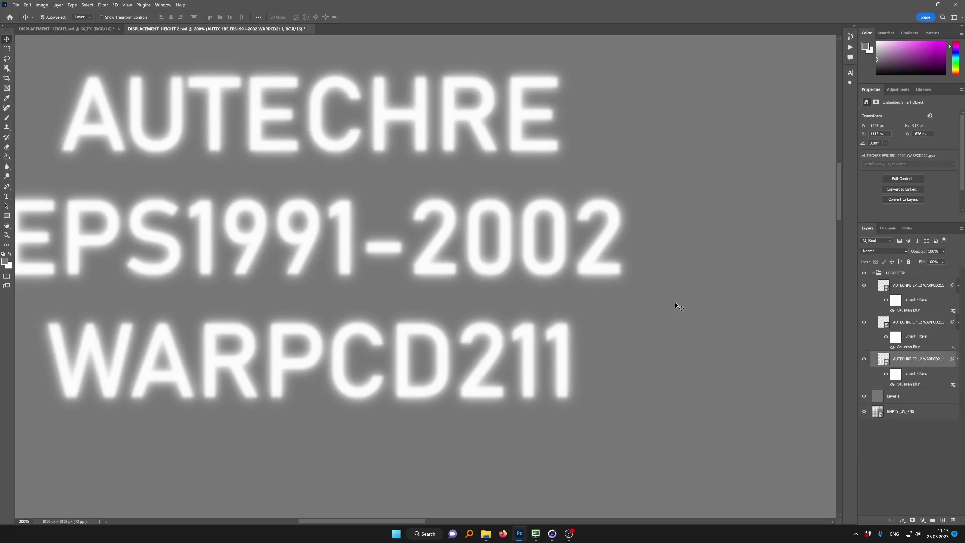
{"action": "left_click", "coordinate": [899, 286]}
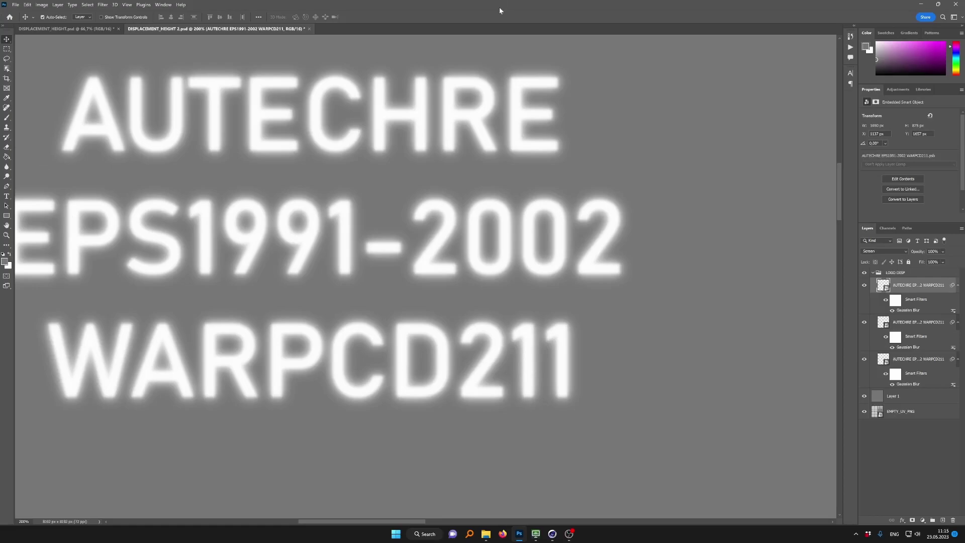
{"action": "left_click", "coordinate": [15, 4]}
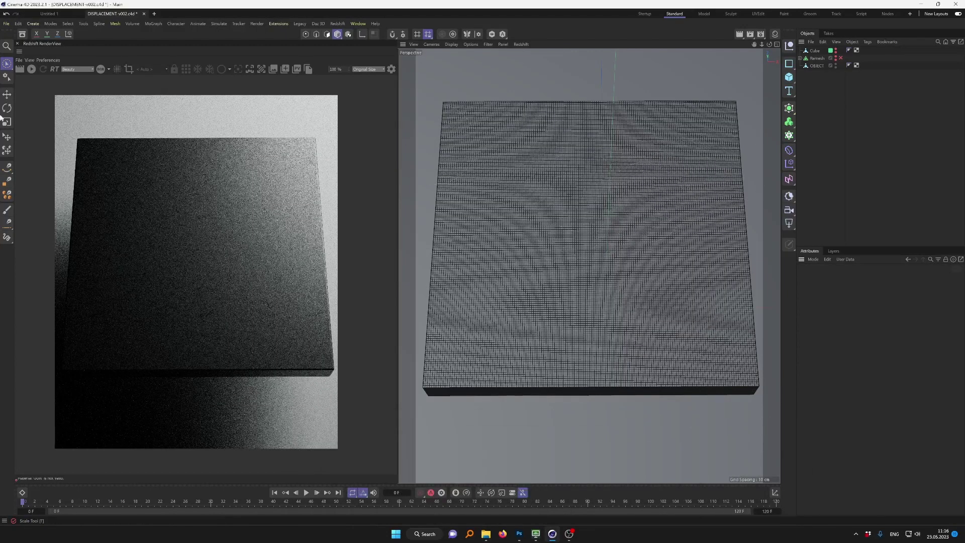
Switch to Cinema 4D, start the live Redshift render and inspect OBJECT's UV layout through its UVW tag.
{"action": "left_click", "coordinate": [31, 69]}
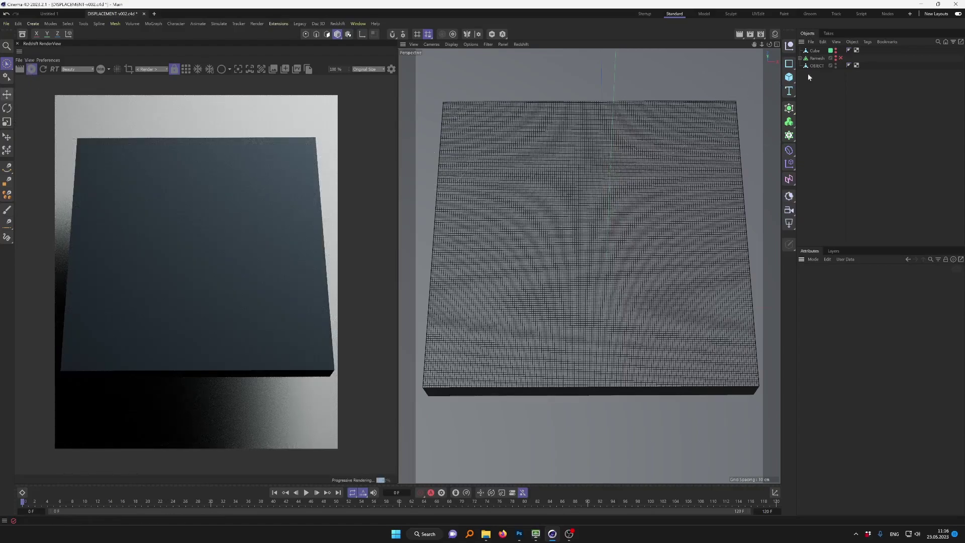
{"action": "left_click", "coordinate": [855, 67]}
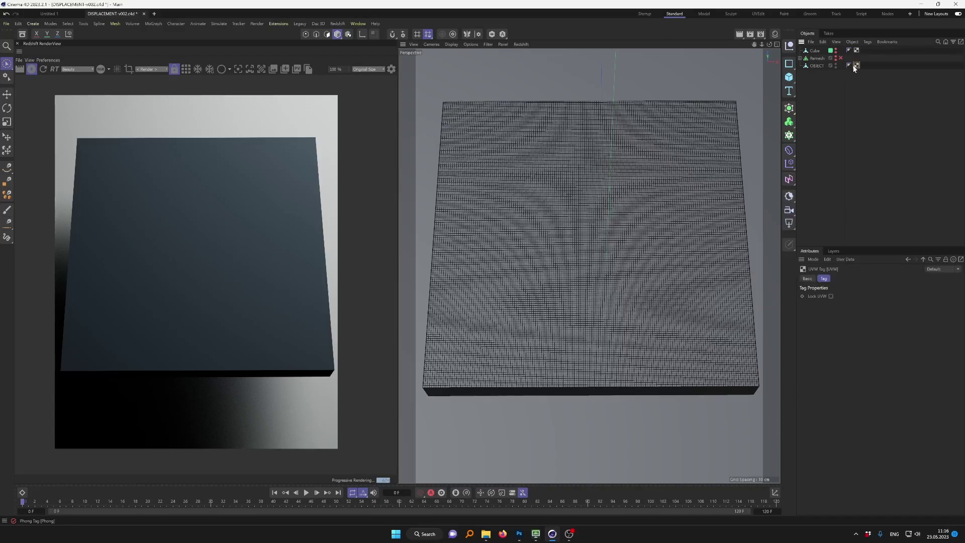
{"action": "double_click", "coordinate": [856, 66]}
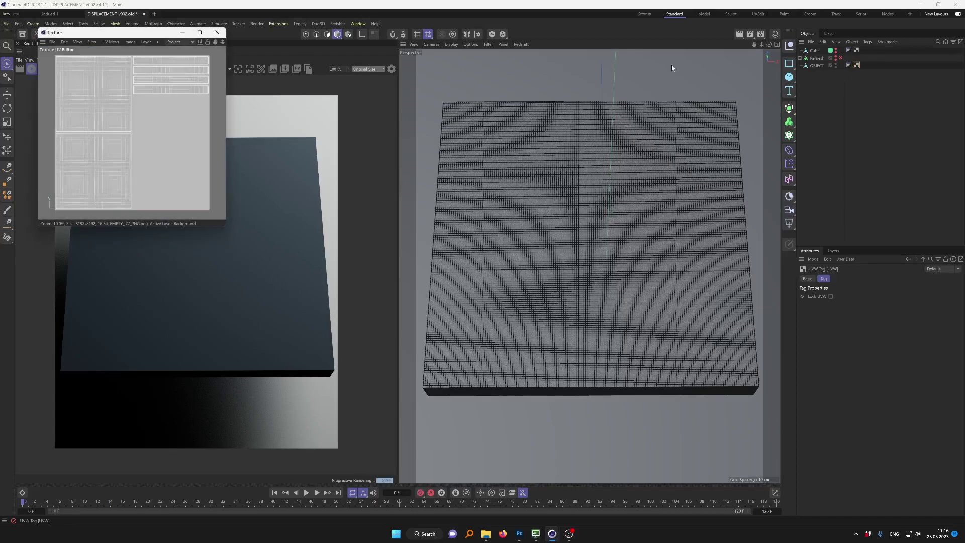
{"action": "left_click", "coordinate": [217, 32]}
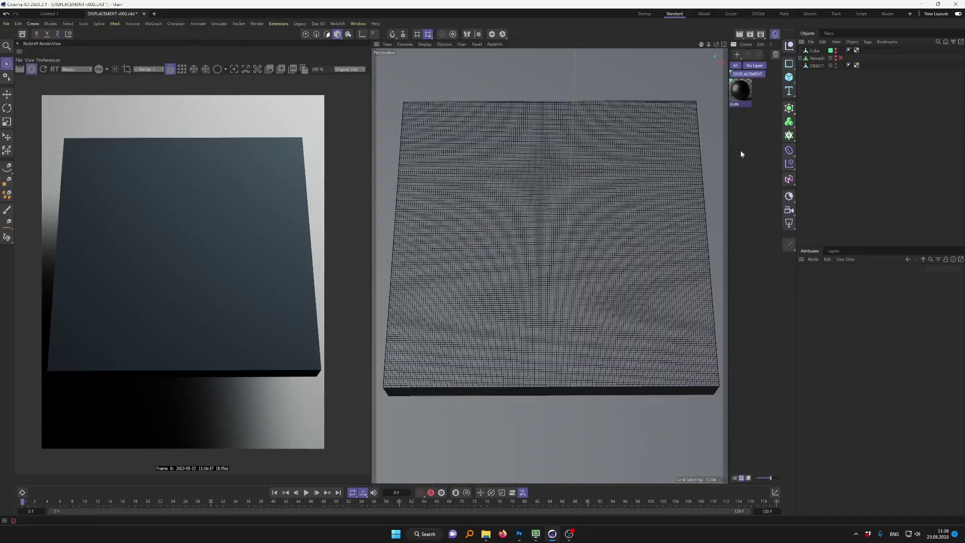
Add a Displacement node to the GUN material's shader graph and connect it to the Output node's Displacement input.
{"action": "double_click", "coordinate": [738, 94]}
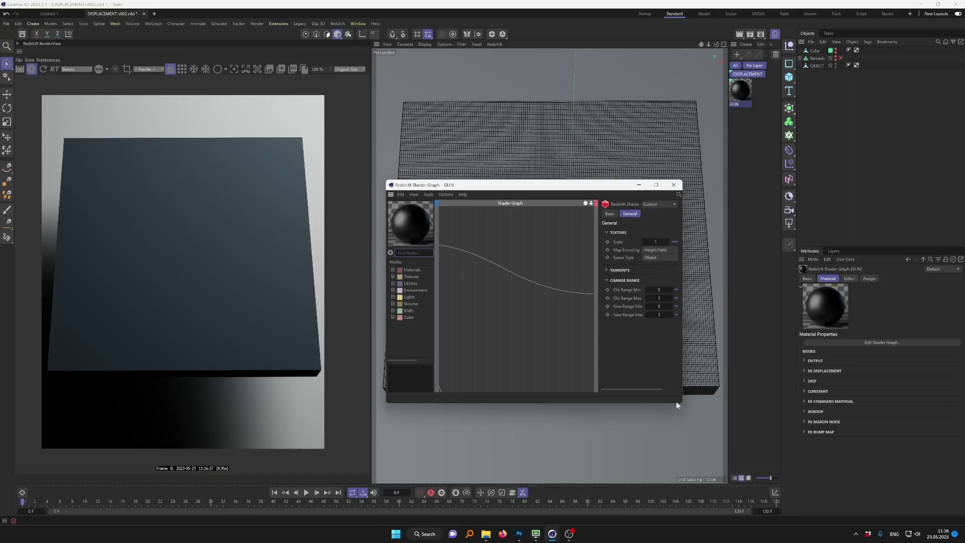
{"action": "left_click_drag", "start_coordinate": [680, 404], "coordinate": [796, 460]}
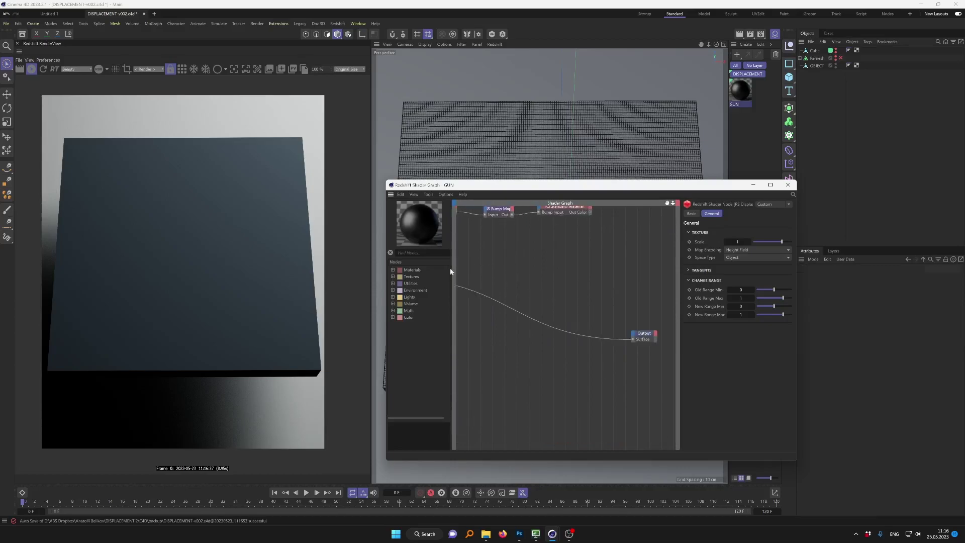
{"action": "left_click", "coordinate": [393, 283]}
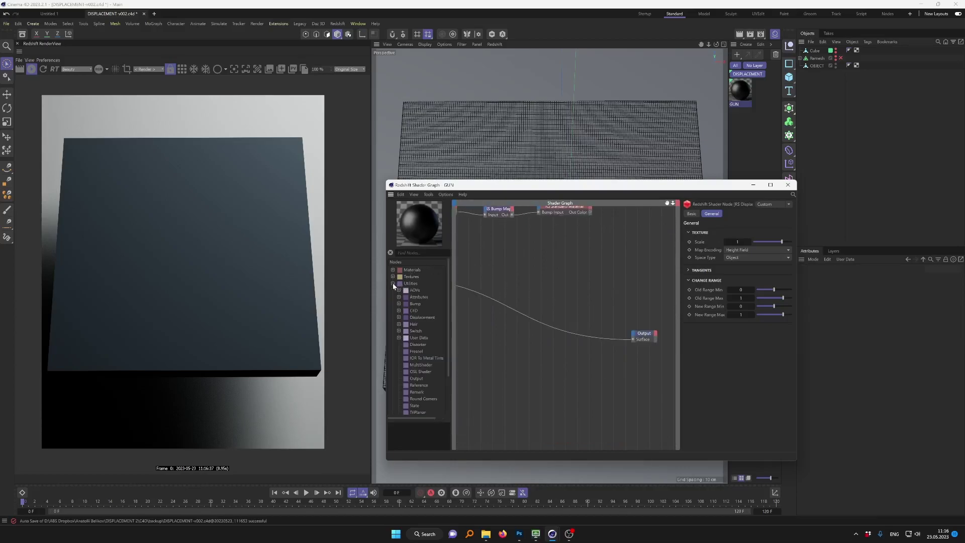
{"action": "left_click", "coordinate": [399, 318]}
{"action": "left_click_drag", "start_coordinate": [427, 326], "coordinate": [558, 365]}
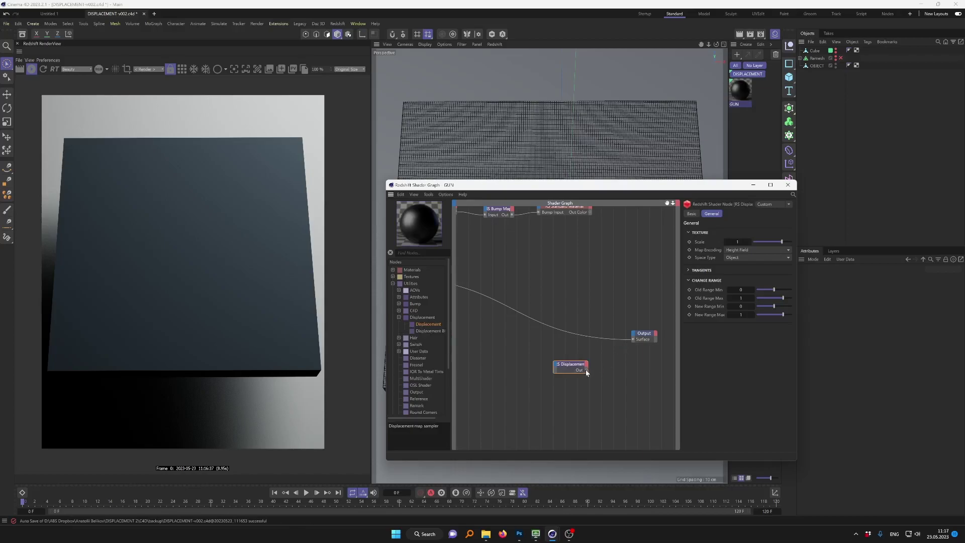
{"action": "left_click_drag", "start_coordinate": [632, 339], "coordinate": [632, 335]}
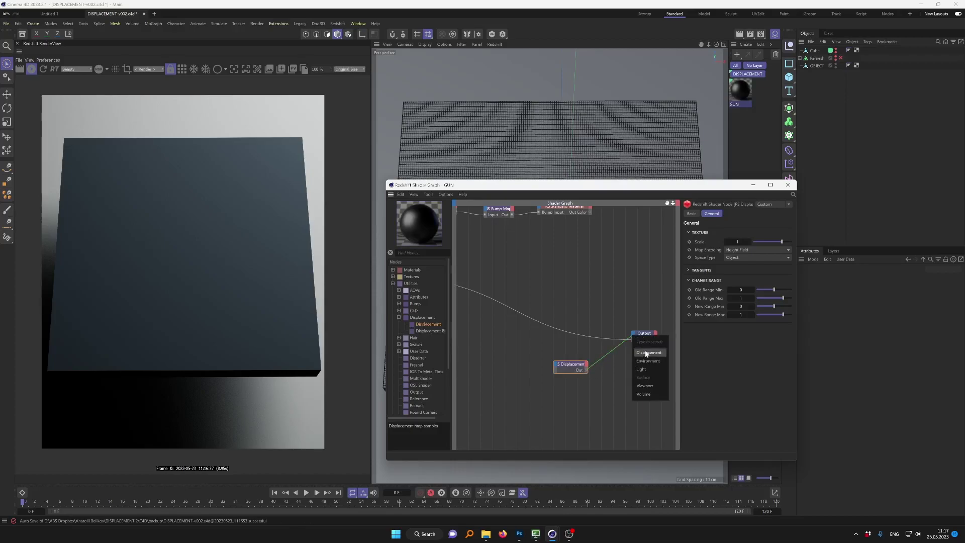
{"action": "left_click", "coordinate": [648, 353]}
Bring the DISPLACEMENT HEIGHT 2 image from the tex folder into the graph as the Displacement node's Tex Map, and close the graph.
{"action": "left_click", "coordinate": [486, 533]}
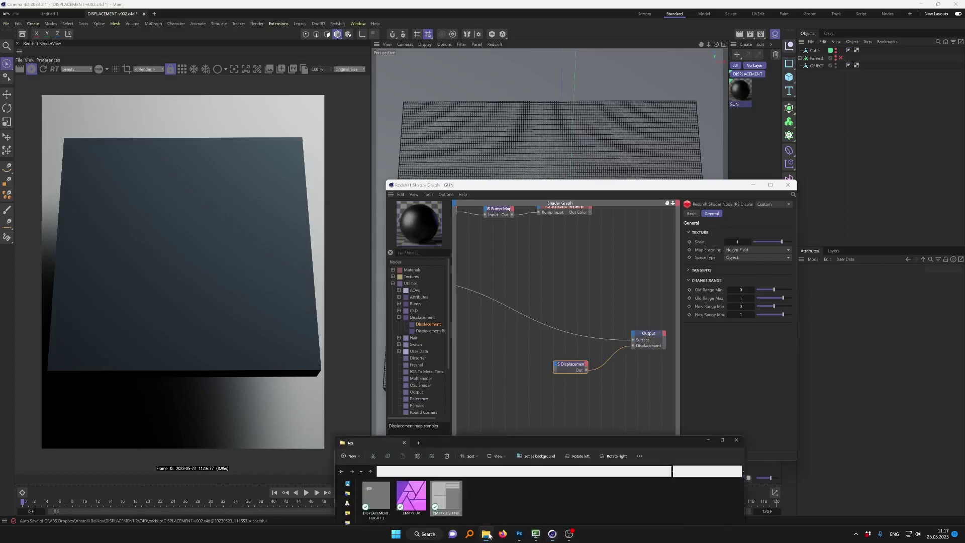
{"action": "mouse_move", "coordinate": [448, 488]}
{"action": "left_mouse_down"}
{"action": "mouse_move", "coordinate": [468, 369]}
{"action": "mouse_move", "coordinate": [476, 406]}
{"action": "mouse_move", "coordinate": [443, 504]}
{"action": "left_mouse_up"}
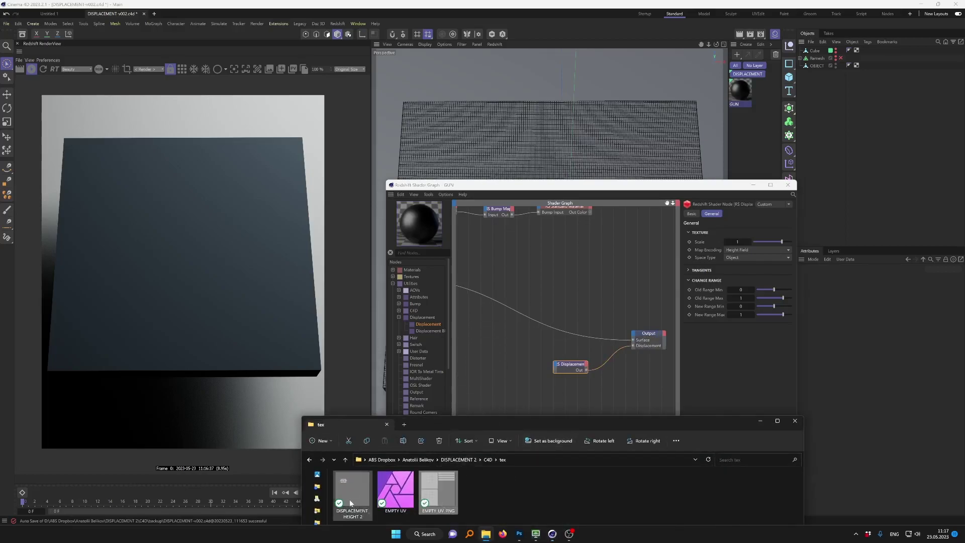
{"action": "left_click_drag", "start_coordinate": [351, 497], "coordinate": [558, 369]}
{"action": "left_click", "coordinate": [601, 381]}
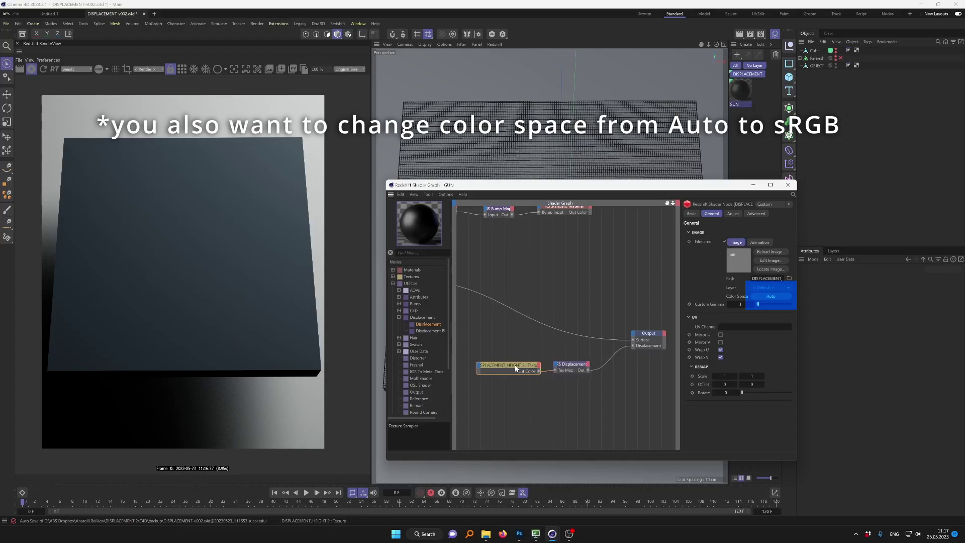
{"action": "left_click_drag", "start_coordinate": [514, 369], "coordinate": [506, 366]}
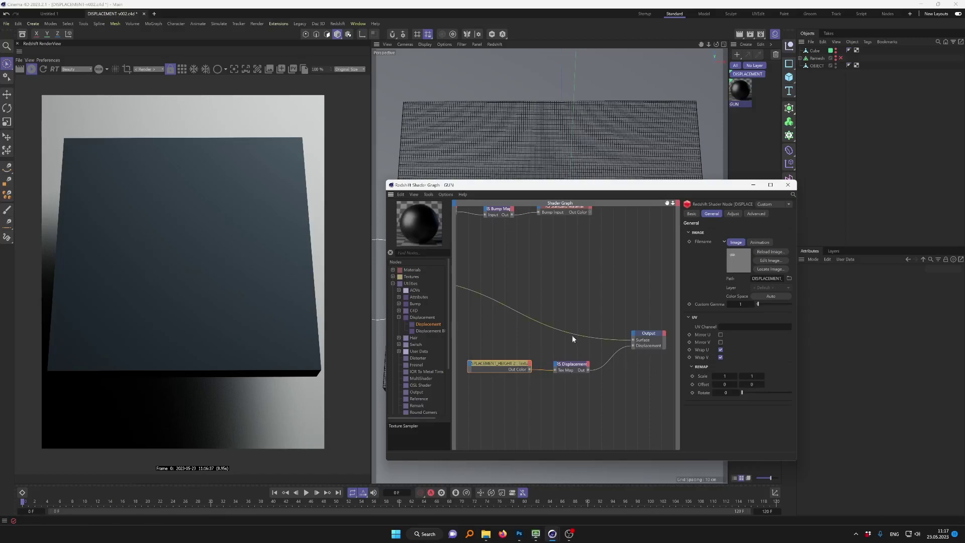
{"action": "left_click", "coordinate": [787, 184]}
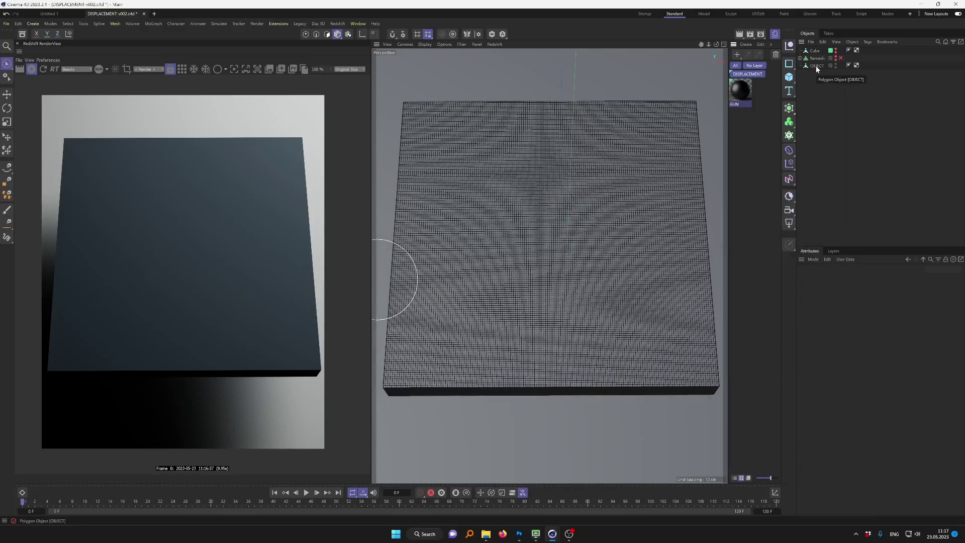
Add an RS Object tag to OBJECT, override its geometry settings, and enable tessellation with 3 maximum subdivisions plus displacement.
{"action": "right_click", "coordinate": [817, 69]}
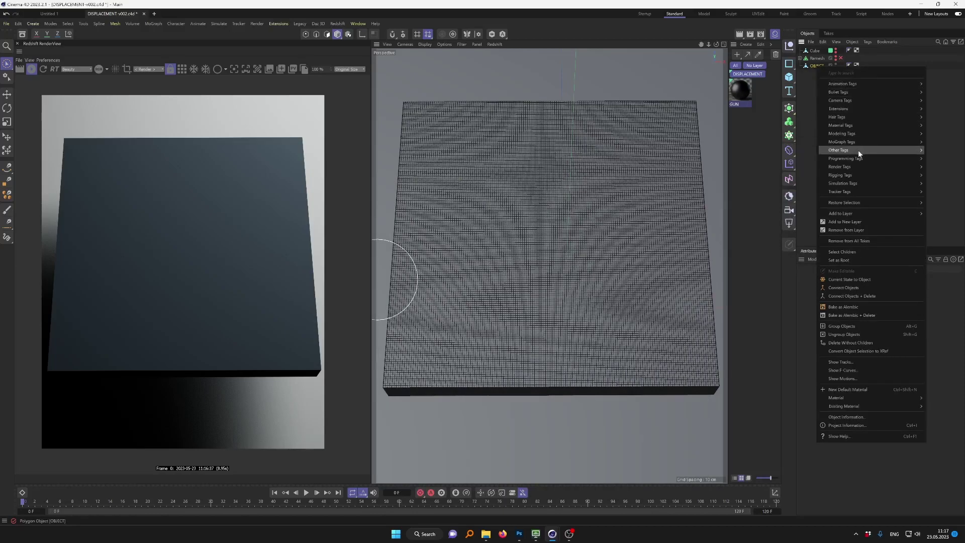
{"action": "mouse_move", "coordinate": [853, 167]}
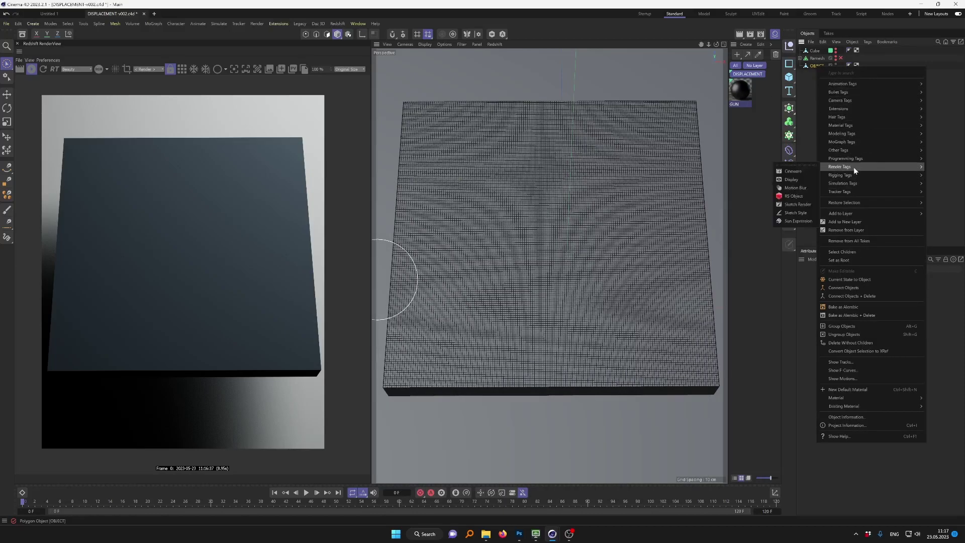
{"action": "left_click", "coordinate": [808, 195]}
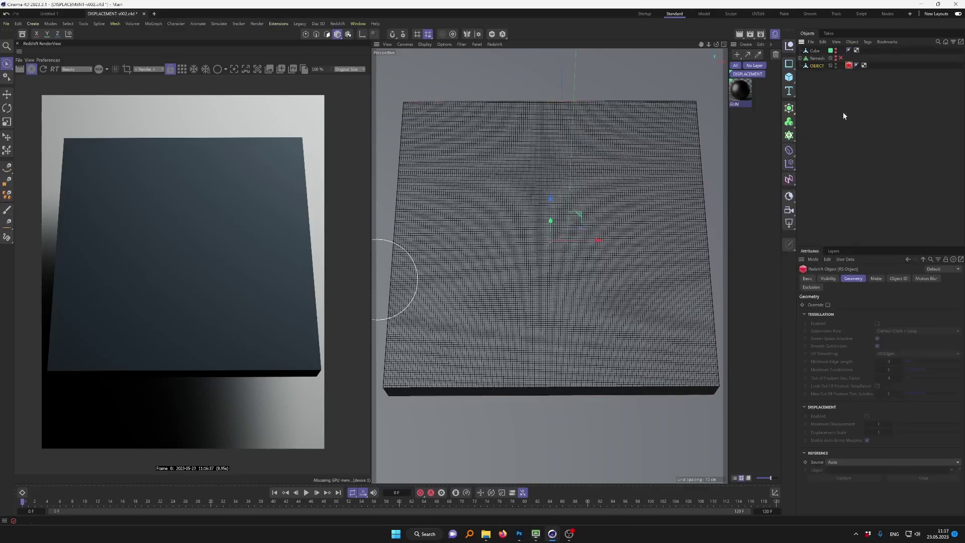
{"action": "left_click", "coordinate": [827, 304]}
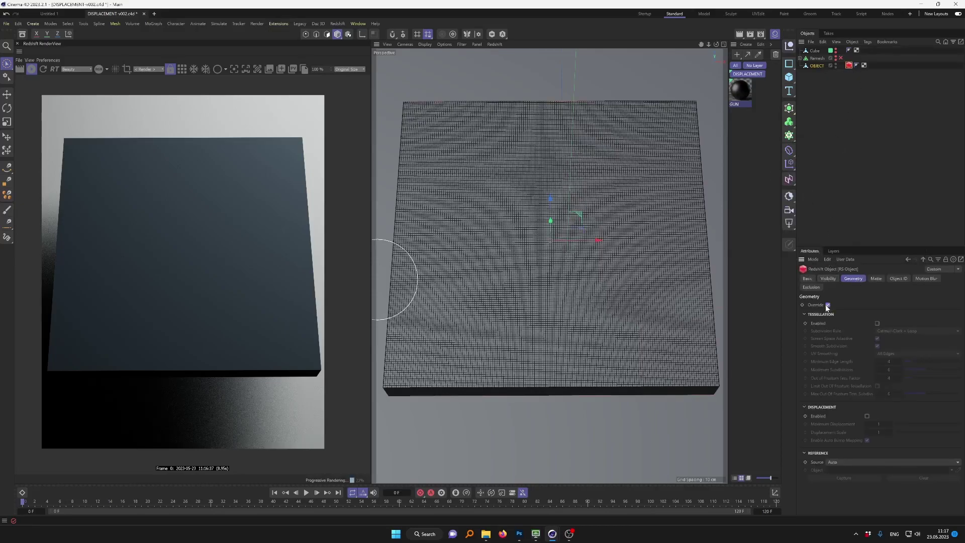
{"action": "left_click", "coordinate": [877, 324]}
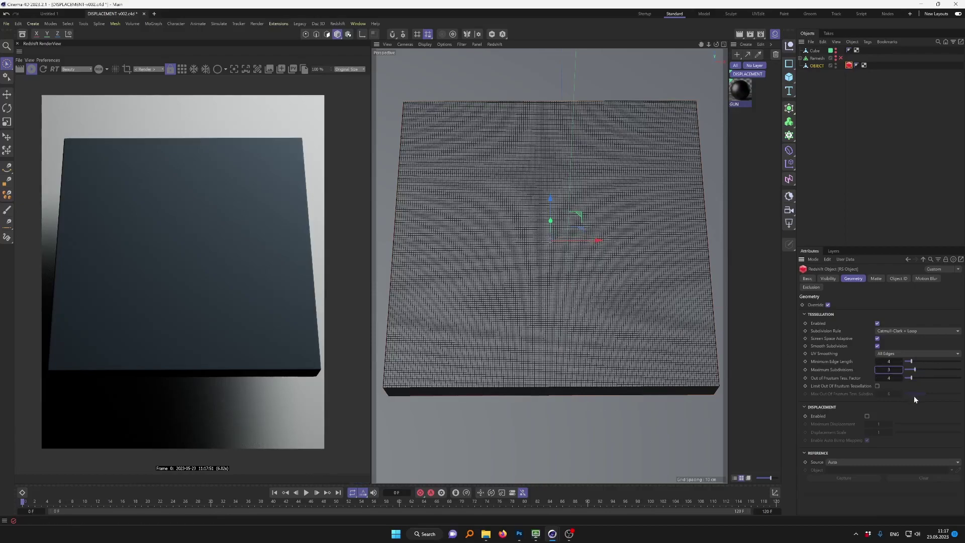
{"action": "left_click", "coordinate": [868, 415]}
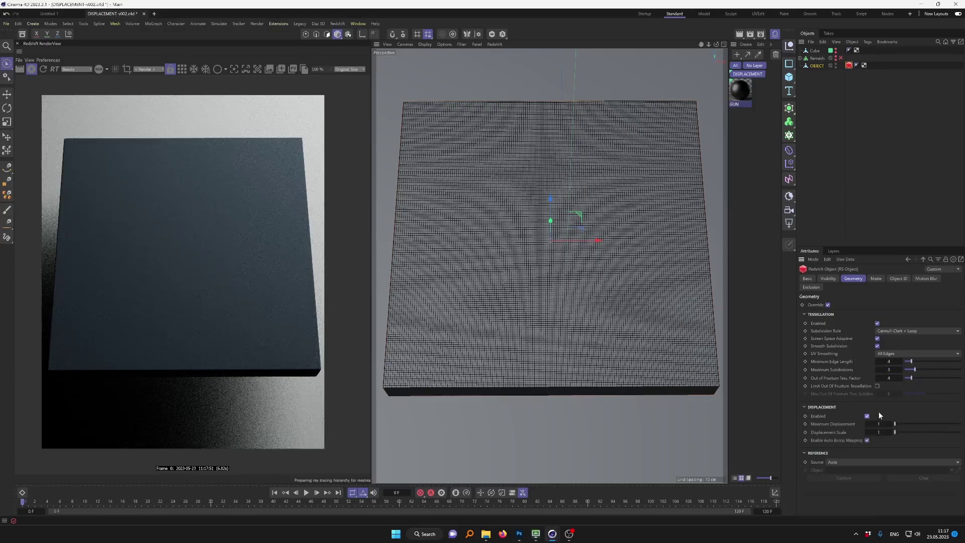
Apply the GUN material to OBJECT and set the displacement scale in its RS Object tag to 0.2.
{"action": "key", "text": "r"}
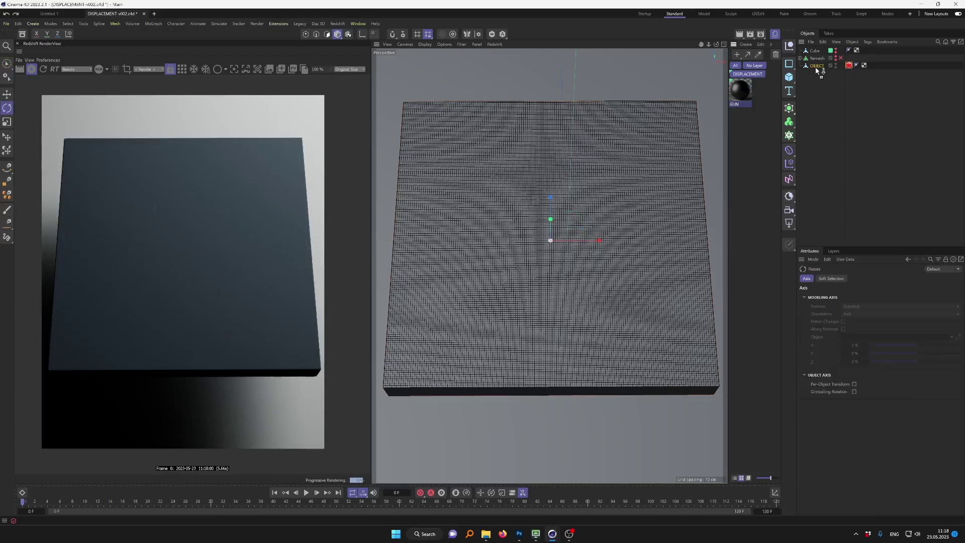
{"action": "left_click_drag", "start_coordinate": [818, 71], "coordinate": [818, 67]}
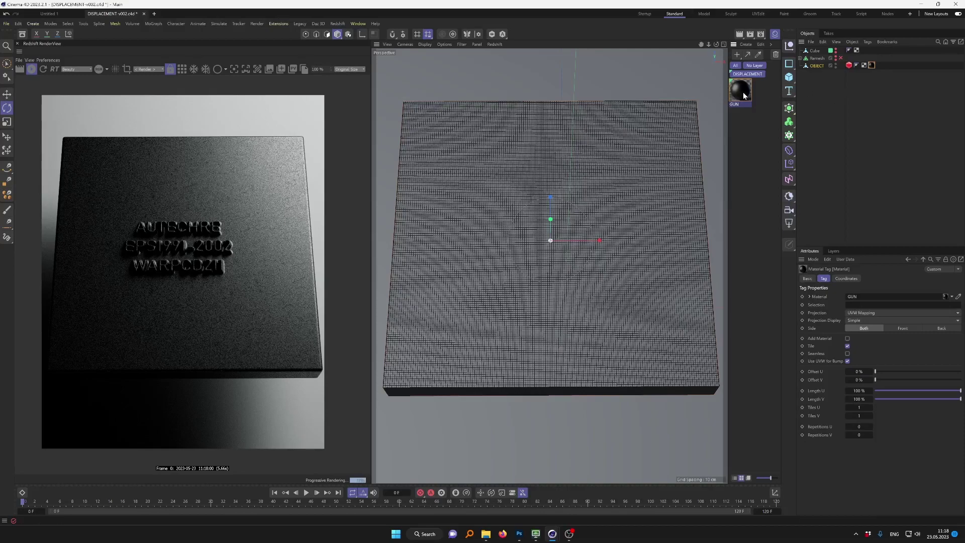
{"action": "left_click", "coordinate": [849, 65]}
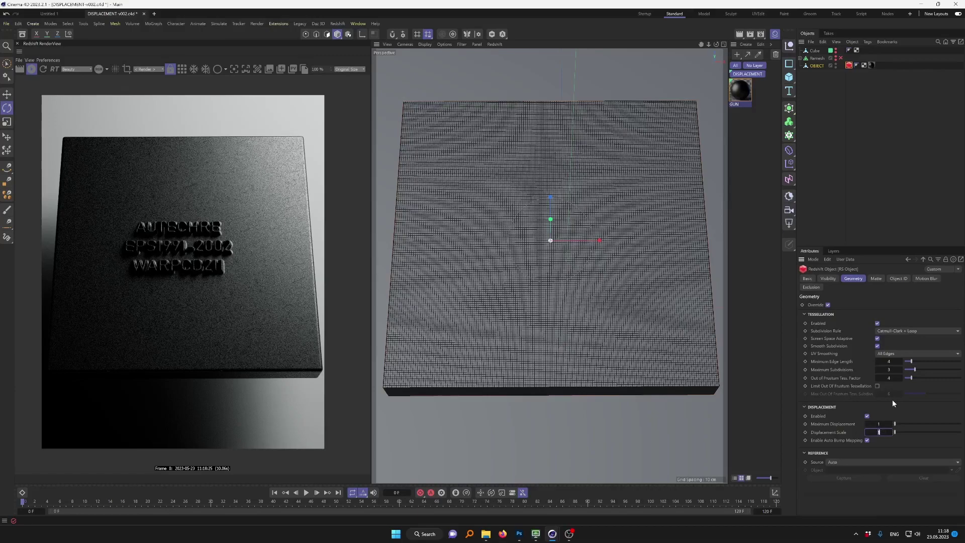
{"action": "type", "text": "0.2"}
{"action": "key", "text": "Return"}
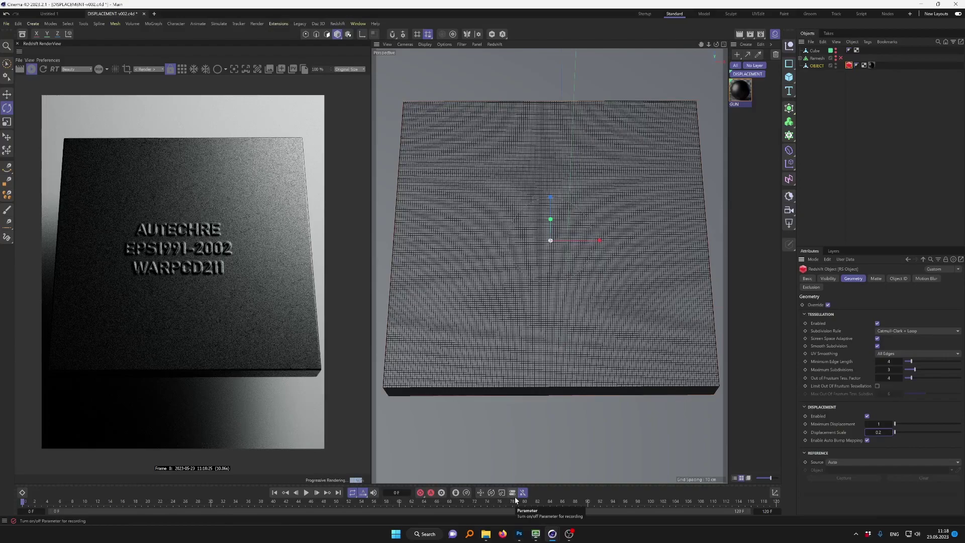
Insert a Ramp node between the height texture and the Displacement node in the GUN graph, and invert its gradient.
{"action": "double_click", "coordinate": [740, 91]}
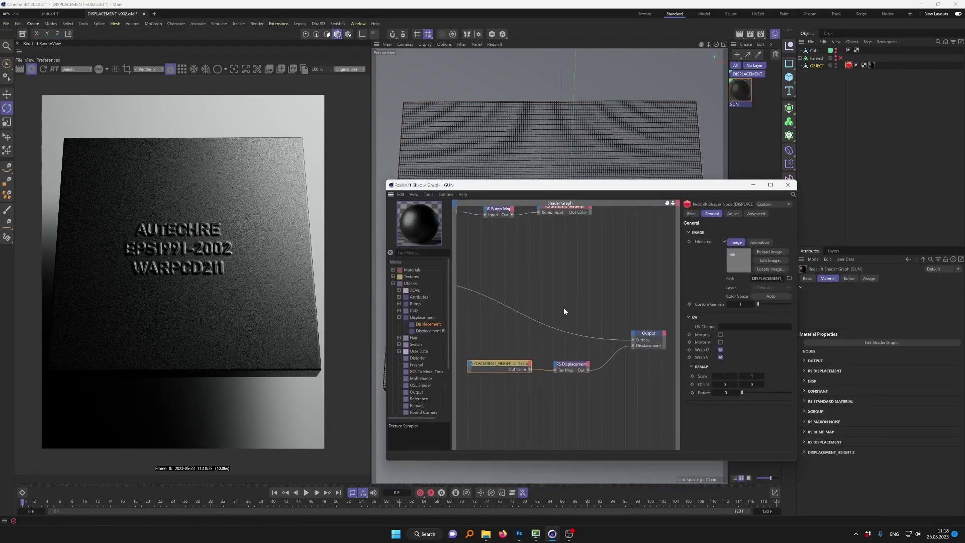
{"action": "middle_click_drag", "start_coordinate": [506, 309], "coordinate": [538, 285]}
{"action": "left_click", "coordinate": [392, 276]}
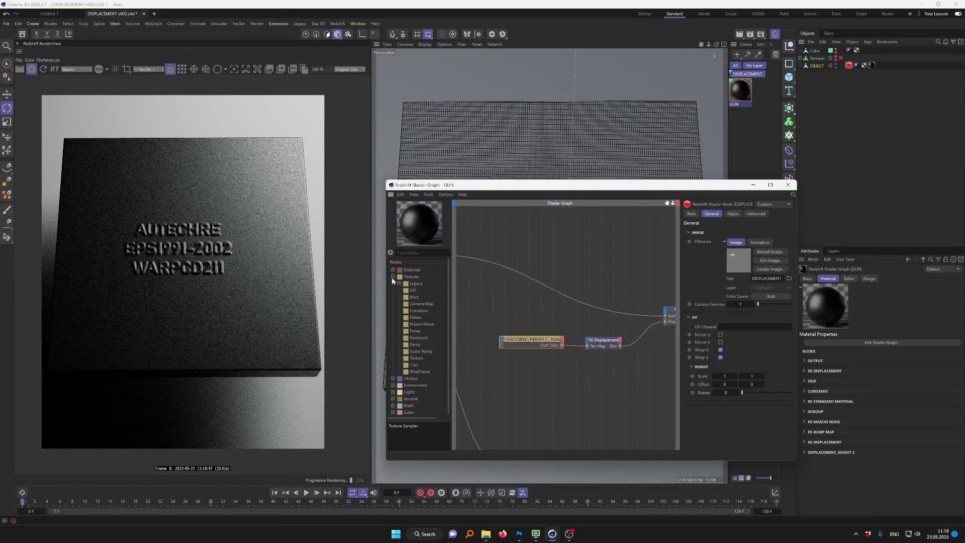
{"action": "left_click_drag", "start_coordinate": [419, 345], "coordinate": [589, 372]}
{"action": "left_click_drag", "start_coordinate": [528, 340], "coordinate": [567, 379]}
{"action": "left_click", "coordinate": [593, 375]}
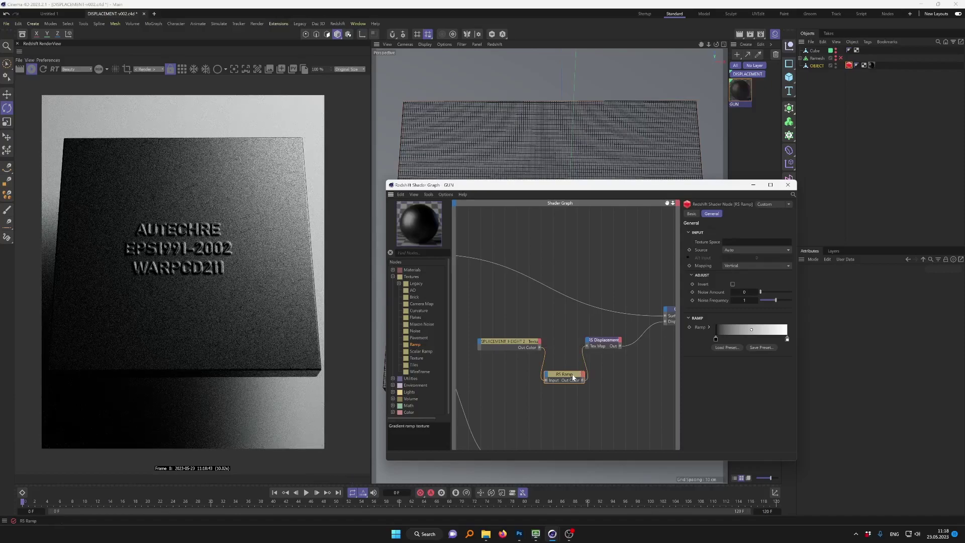
{"action": "left_click_drag", "start_coordinate": [571, 380], "coordinate": [572, 374]}
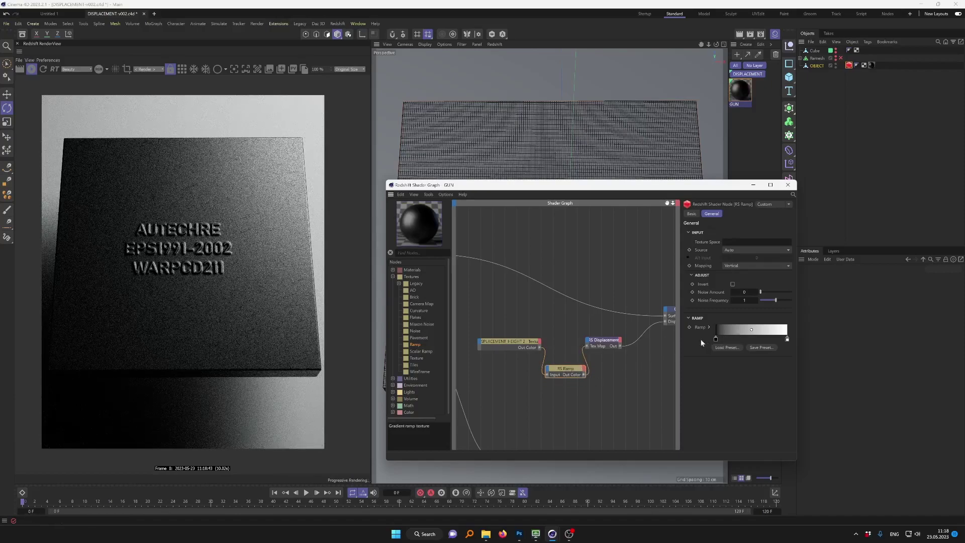
{"action": "right_click", "coordinate": [732, 331]}
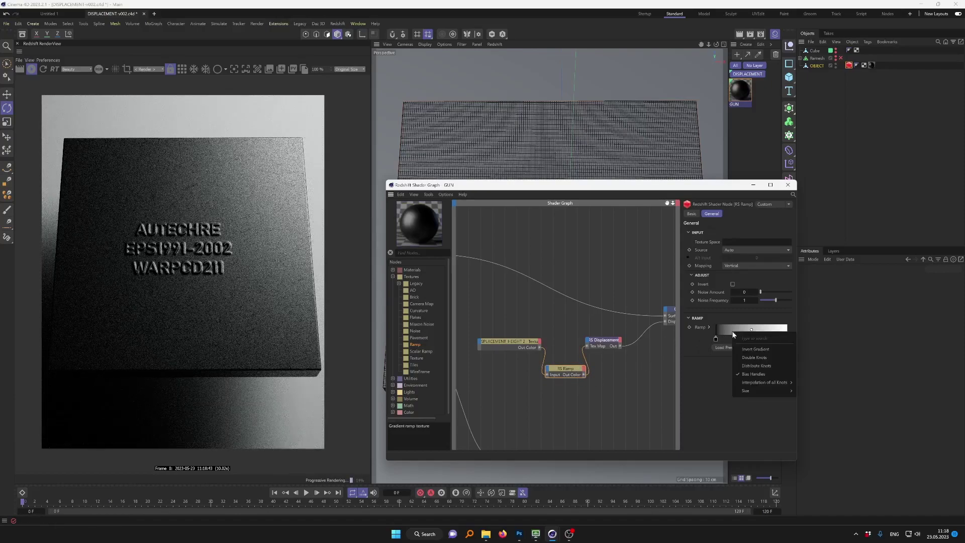
{"action": "left_click", "coordinate": [746, 347]}
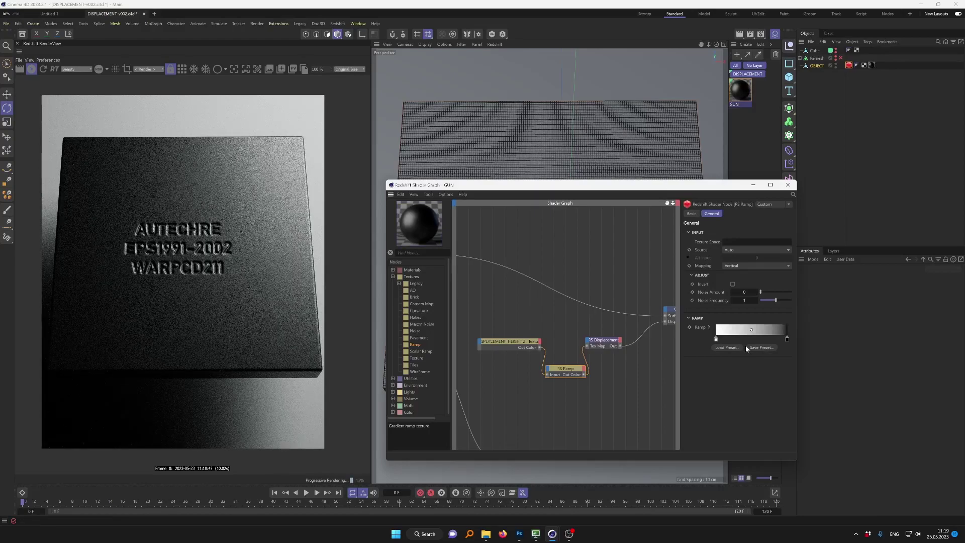
Connect the blue Displacement node fed by the orange ramp to the Output's Displacement input and set its scale to 0.1.
{"action": "scroll", "coordinate": [568, 313], "scroll_direction": "up", "scroll_amount": 1}
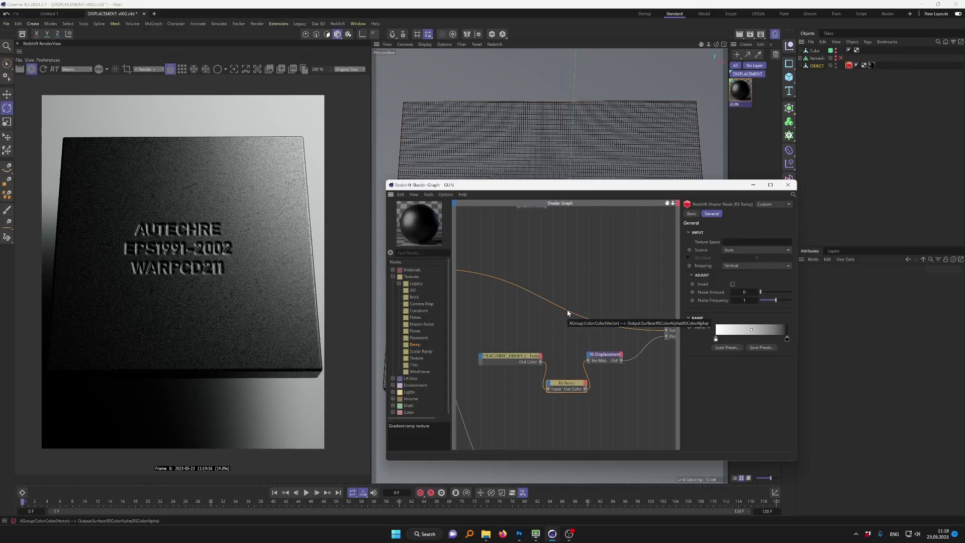
{"action": "scroll", "coordinate": [604, 390], "scroll_direction": "down", "scroll_amount": 3}
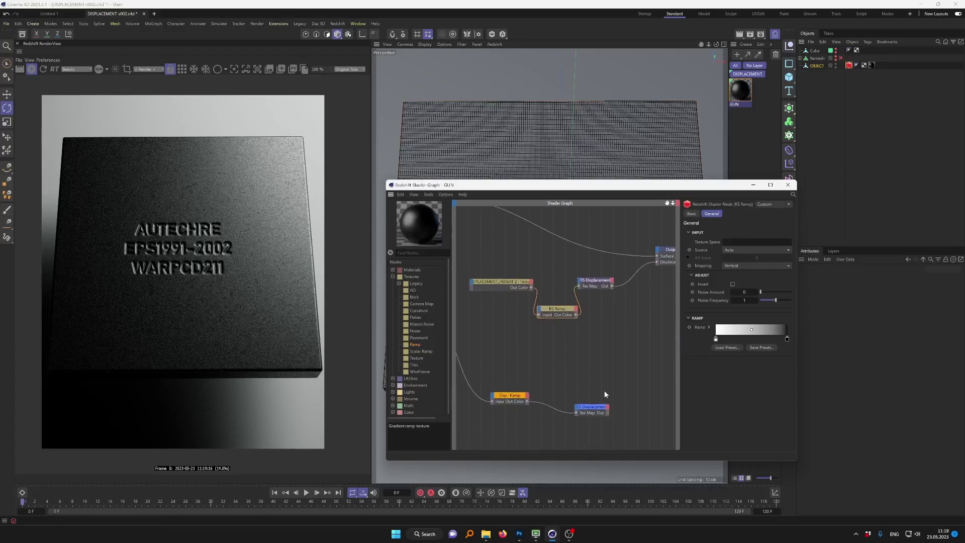
{"action": "scroll", "coordinate": [615, 367], "scroll_direction": "up", "scroll_amount": 2}
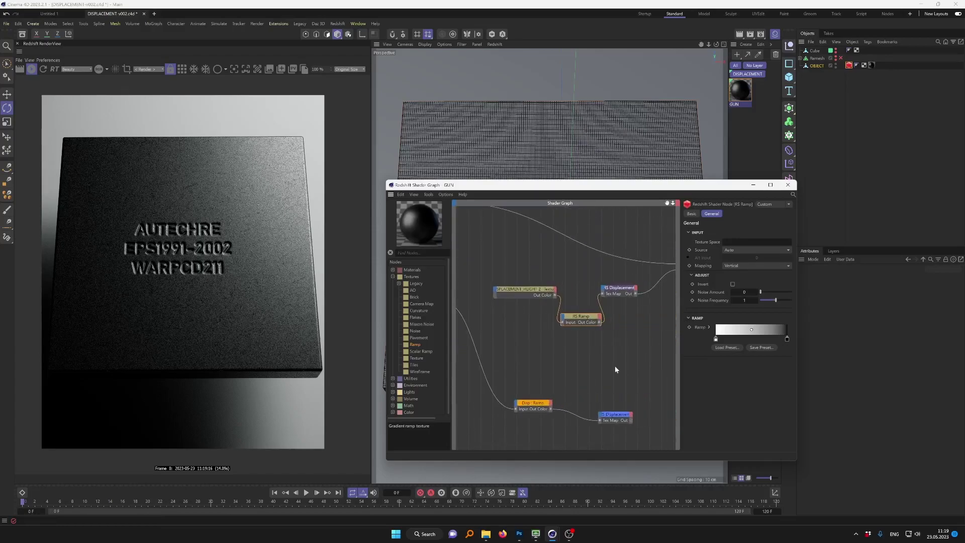
{"action": "left_click", "coordinate": [629, 416]}
{"action": "left_click", "coordinate": [737, 242]}
{"action": "type", "text": "0"}
{"action": "key", "text": "Return"}
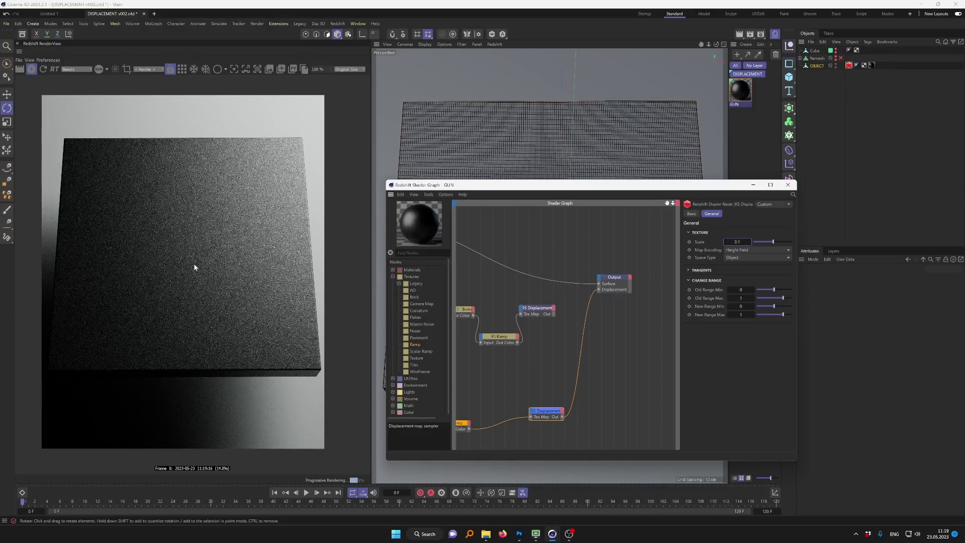
Reduce the texture scale of the blue Displacement node to 0.05.
{"action": "double_click", "coordinate": [737, 242]}
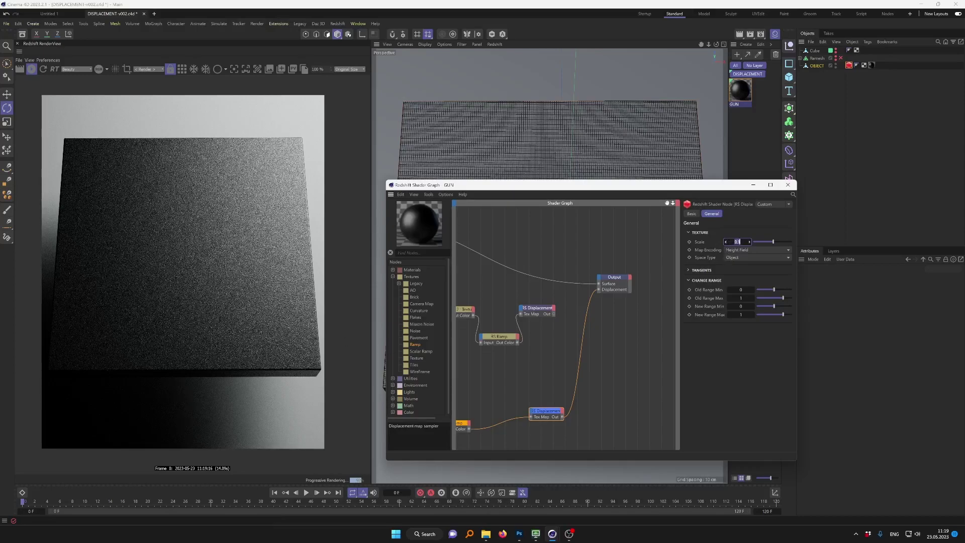
{"action": "type", "text": "0.05"}
{"action": "key", "text": "Return"}
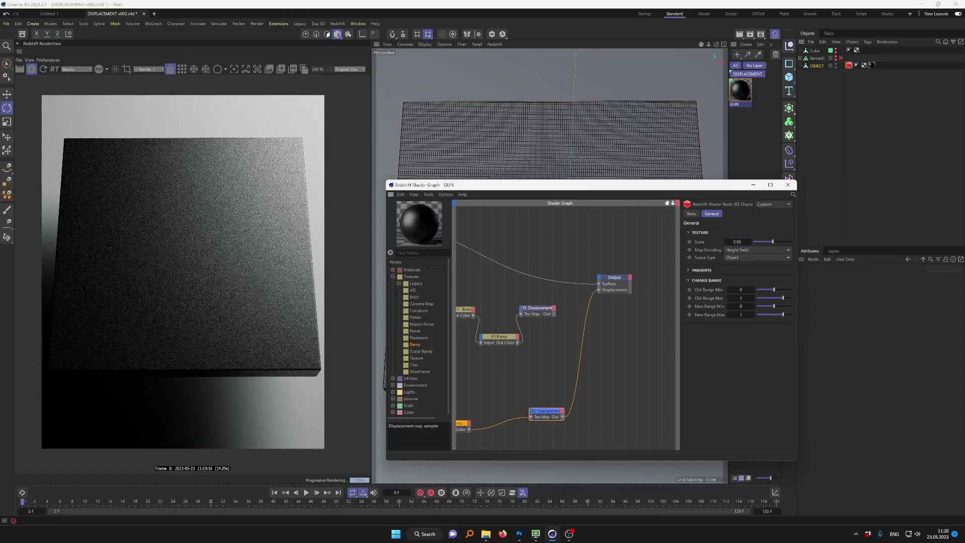
Route both Displacement nodes through a new Displacement Blender to the Output's Displacement, with the blue one as Base Input and the other as Displace Input 0.
{"action": "middle_click_drag", "start_coordinate": [511, 353], "coordinate": [535, 349]}
{"action": "left_click", "coordinate": [393, 276]}
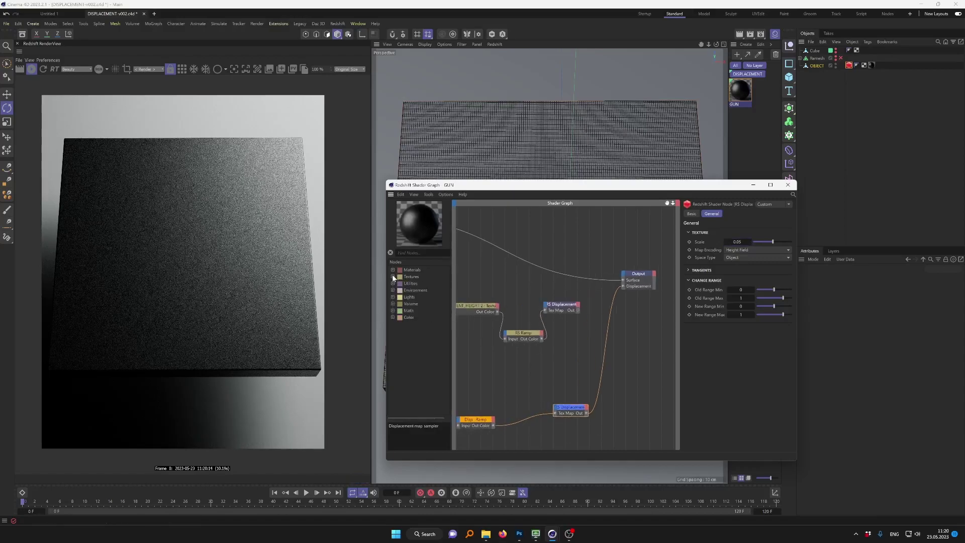
{"action": "left_click", "coordinate": [393, 283]}
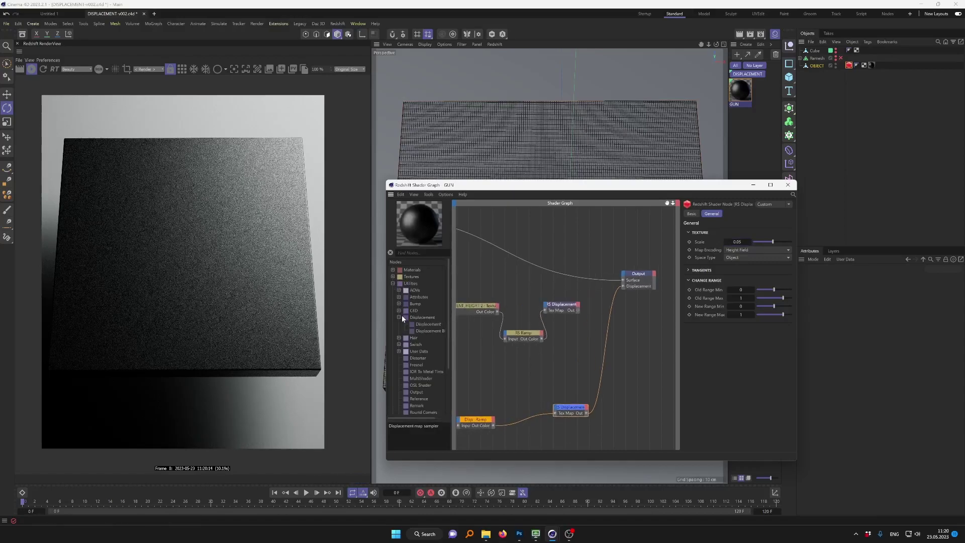
{"action": "left_click_drag", "start_coordinate": [430, 331], "coordinate": [609, 383]}
{"action": "mouse_move", "coordinate": [622, 390]}
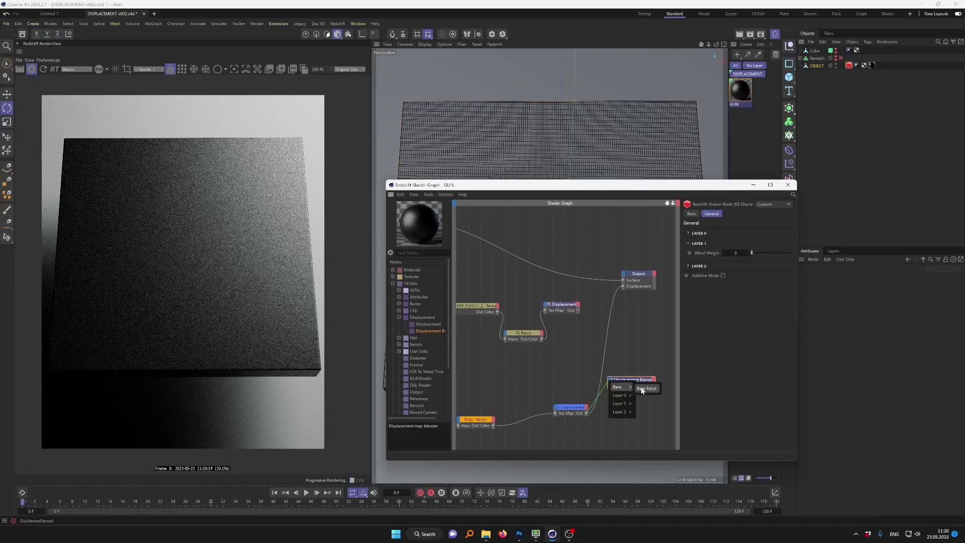
{"action": "left_click", "coordinate": [652, 388]}
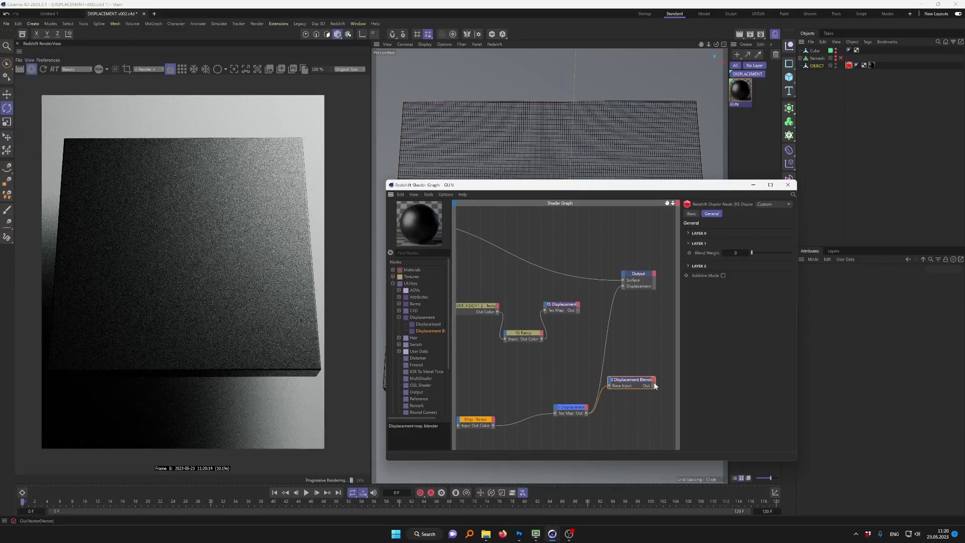
{"action": "left_click_drag", "start_coordinate": [579, 312], "coordinate": [622, 285]}
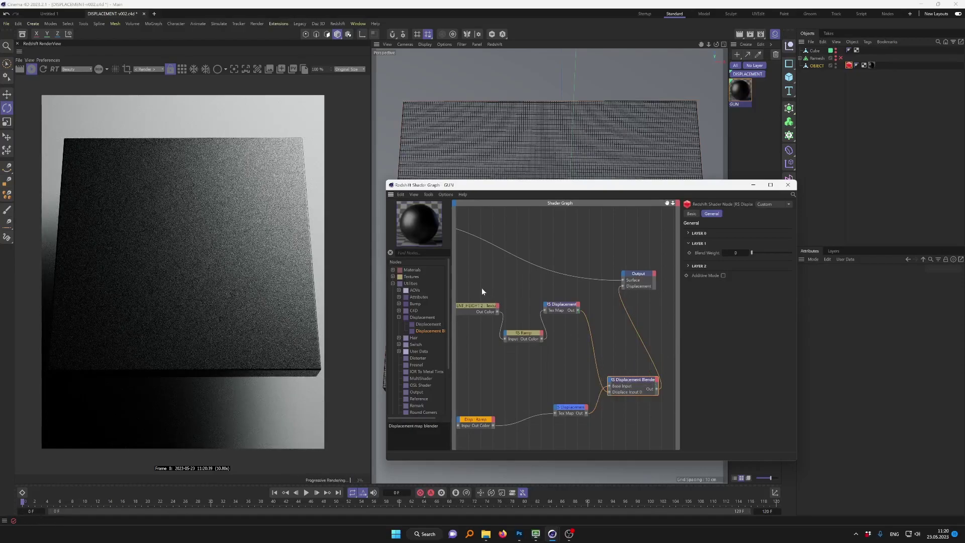
Move the height texture, its Ramp and its Displacement node below the blue Displacement branch.
{"action": "left_click", "coordinate": [564, 305]}
{"action": "left_click_drag", "start_coordinate": [566, 307], "coordinate": [554, 393]}
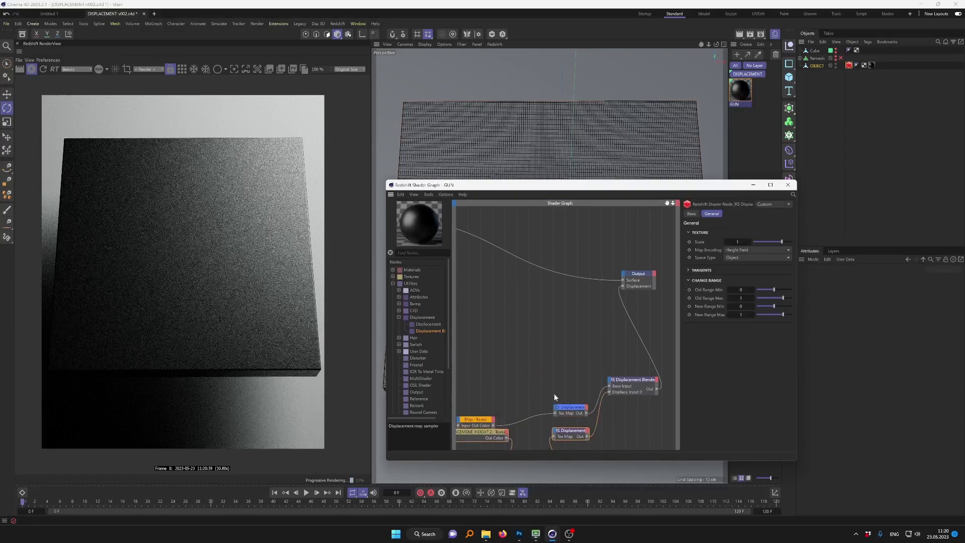
{"action": "left_click_drag", "start_coordinate": [485, 387], "coordinate": [480, 356]}
{"action": "left_click_drag", "start_coordinate": [584, 381], "coordinate": [576, 355]}
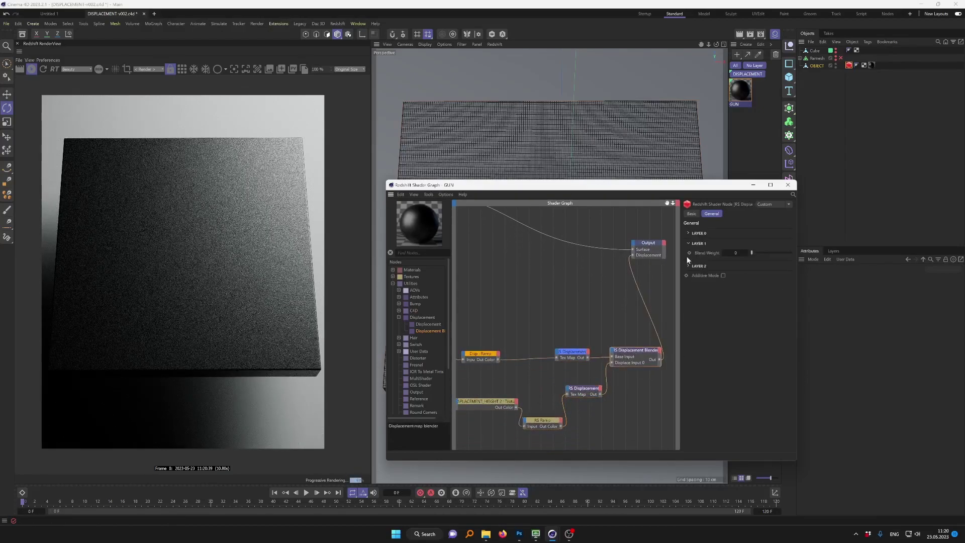
{"action": "left_click_drag", "start_coordinate": [639, 365], "coordinate": [631, 366]}
Set the Displacement Blender's Layer 0 Blend Weight to 1 and enable Additive Mode.
{"action": "middle_click_drag", "start_coordinate": [631, 366], "coordinate": [609, 332]}
{"action": "scroll", "coordinate": [588, 339], "scroll_direction": "up", "scroll_amount": 2}
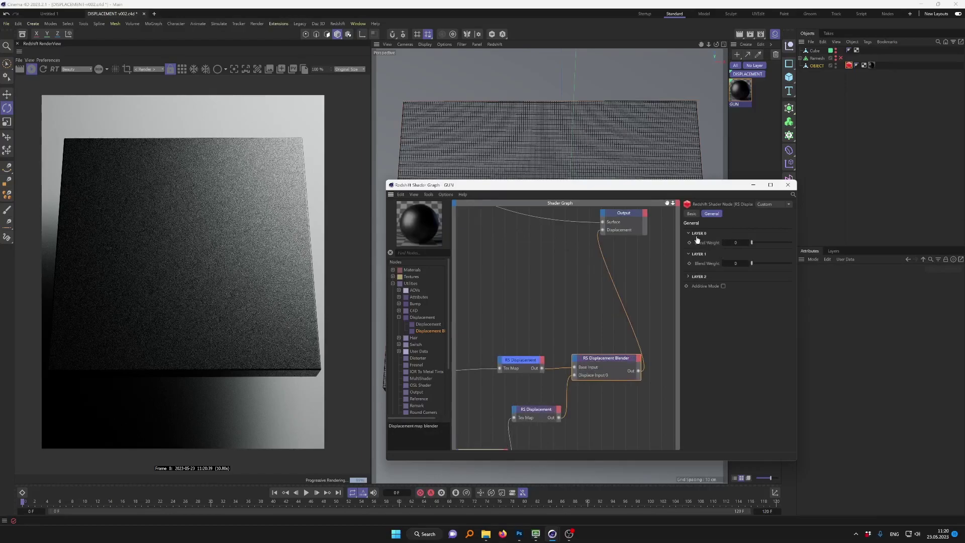
{"action": "left_click", "coordinate": [749, 242]}
{"action": "type", "text": "1"}
{"action": "key", "text": "Return"}
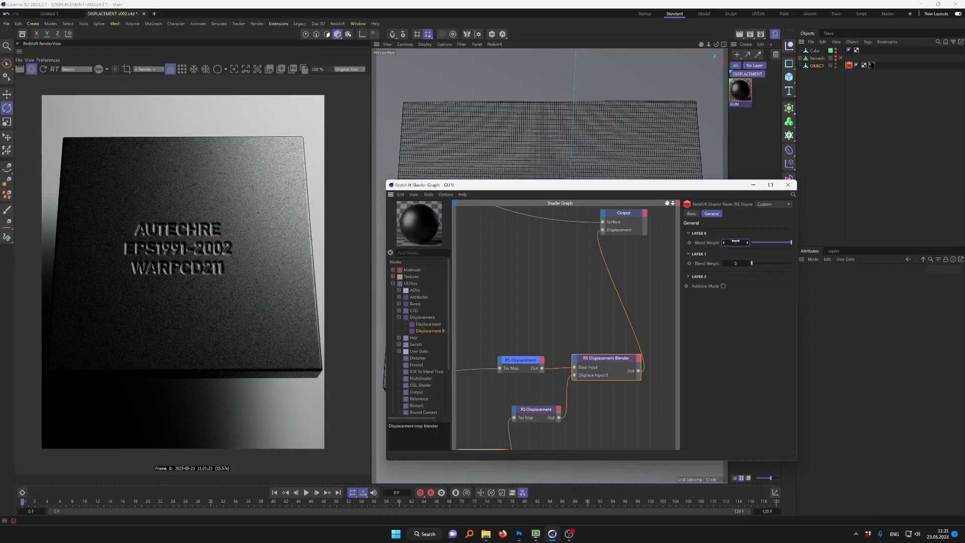
{"action": "left_click", "coordinate": [722, 286]}
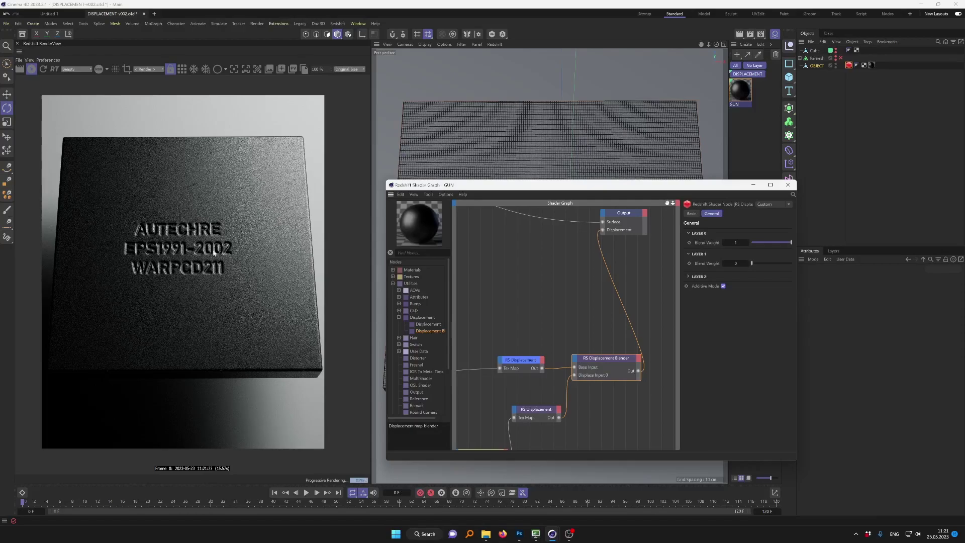
Add a Material Blender node in the free space above the Output node.
{"action": "scroll", "coordinate": [552, 326], "scroll_direction": "down", "scroll_amount": 3}
{"action": "left_click_drag", "start_coordinate": [624, 274], "coordinate": [656, 347]}
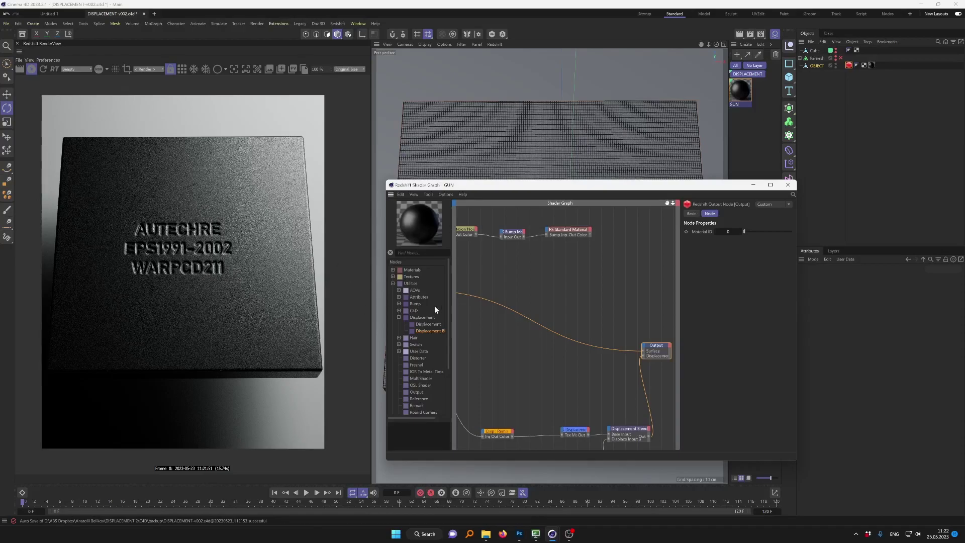
{"action": "left_click", "coordinate": [394, 284]}
{"action": "left_click", "coordinate": [393, 270]}
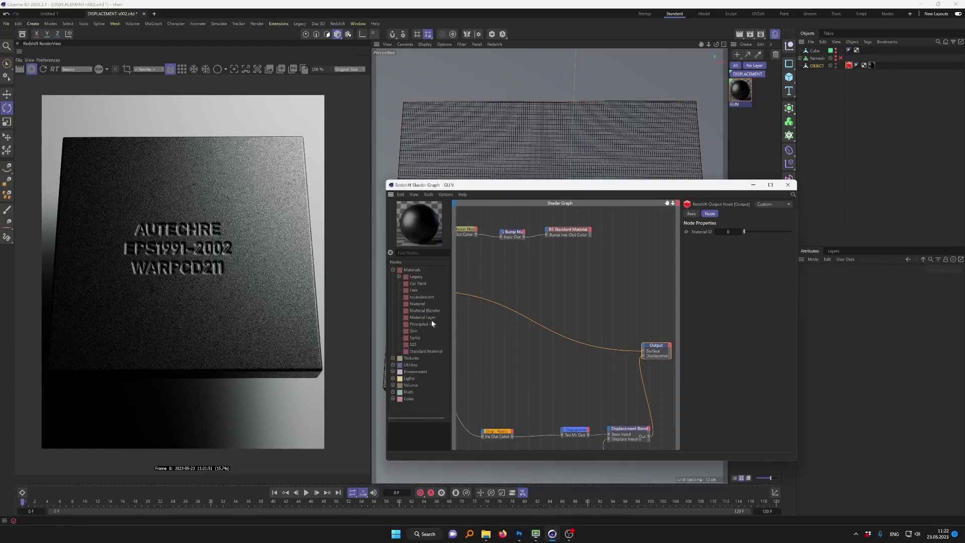
{"action": "left_click_drag", "start_coordinate": [427, 310], "coordinate": [615, 297]}
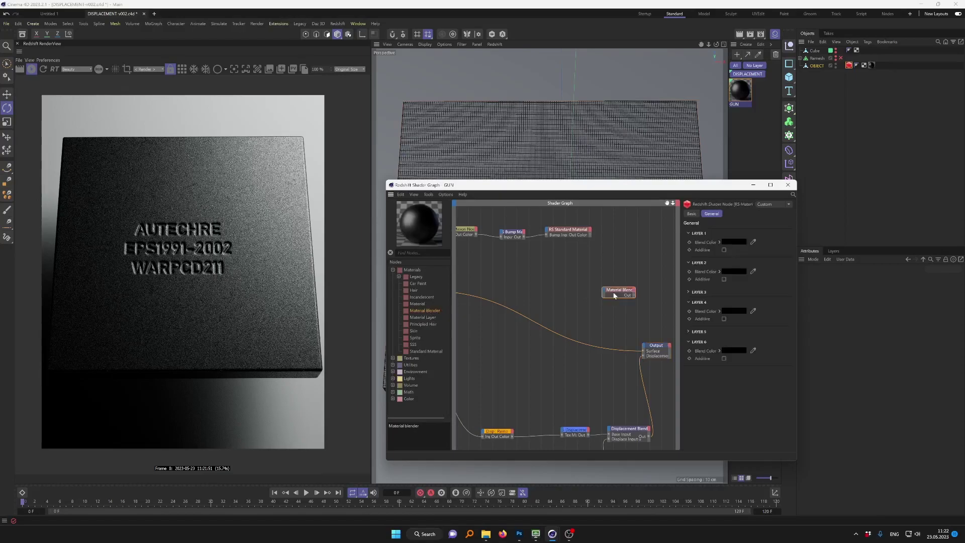
{"action": "left_click", "coordinate": [614, 394]}
{"action": "scroll", "coordinate": [611, 393], "scroll_direction": "up", "scroll_amount": 3}
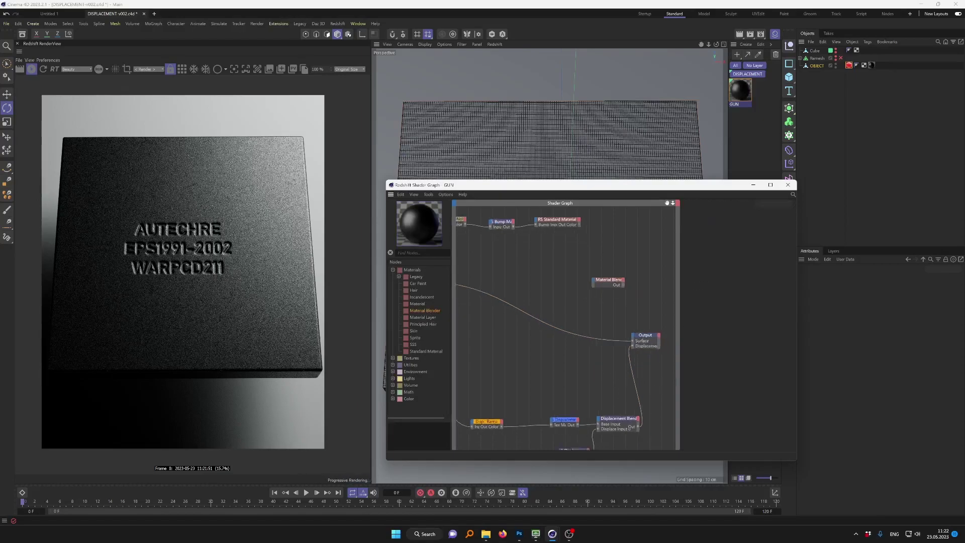
{"action": "middle_click_drag", "start_coordinate": [567, 295], "coordinate": [566, 330]}
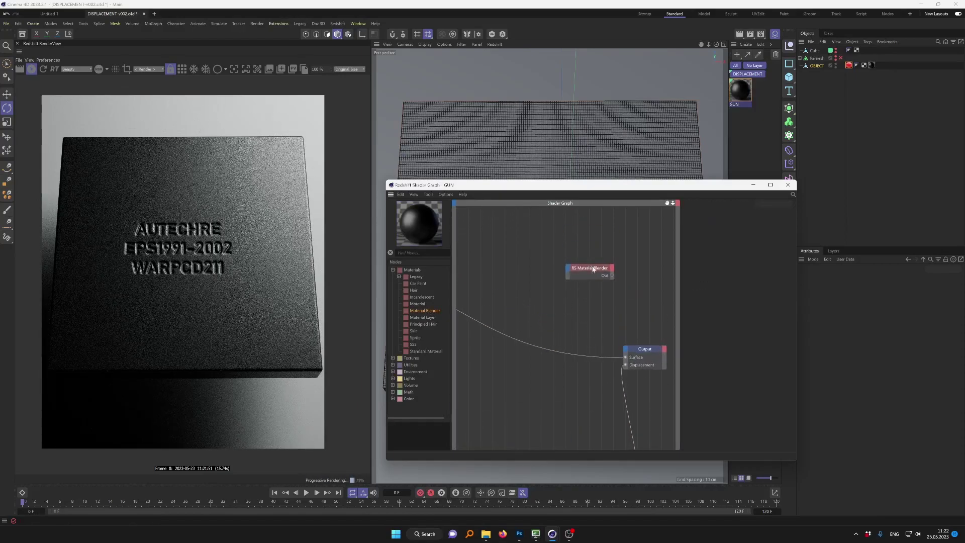
{"action": "left_click_drag", "start_coordinate": [588, 266], "coordinate": [573, 294]}
{"action": "middle_click_drag", "start_coordinate": [573, 294], "coordinate": [576, 311]}
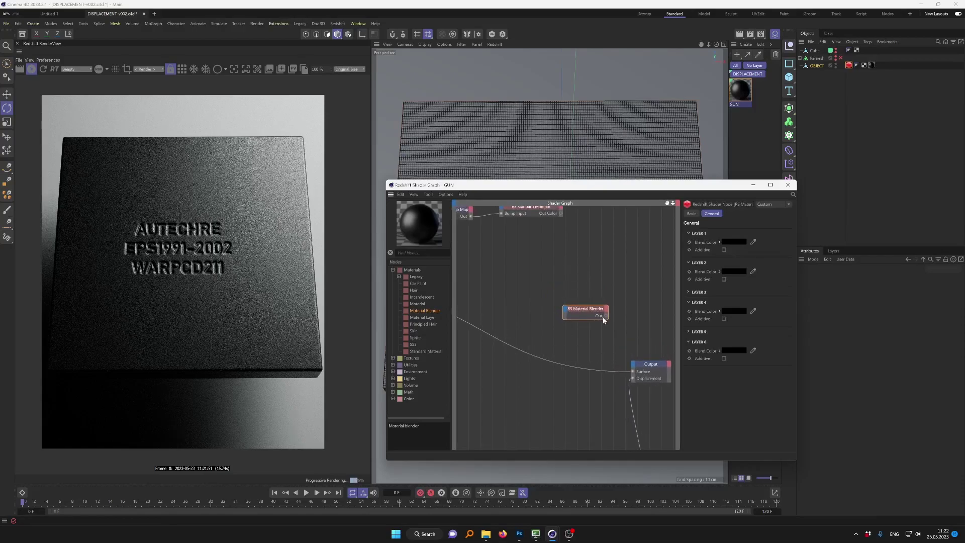
Connect the original material currently feeding the Output's Surface to the Material Blender's Base Color.
{"action": "middle_click_drag", "start_coordinate": [546, 217], "coordinate": [582, 273]}
{"action": "scroll", "coordinate": [568, 296], "scroll_direction": "down", "scroll_amount": 1}
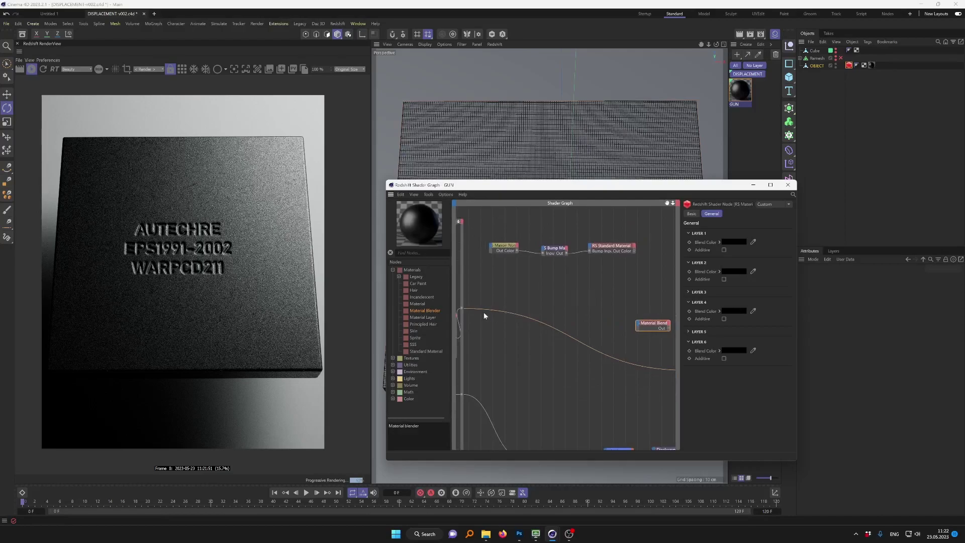
{"action": "left_click_drag", "start_coordinate": [465, 310], "coordinate": [639, 326]}
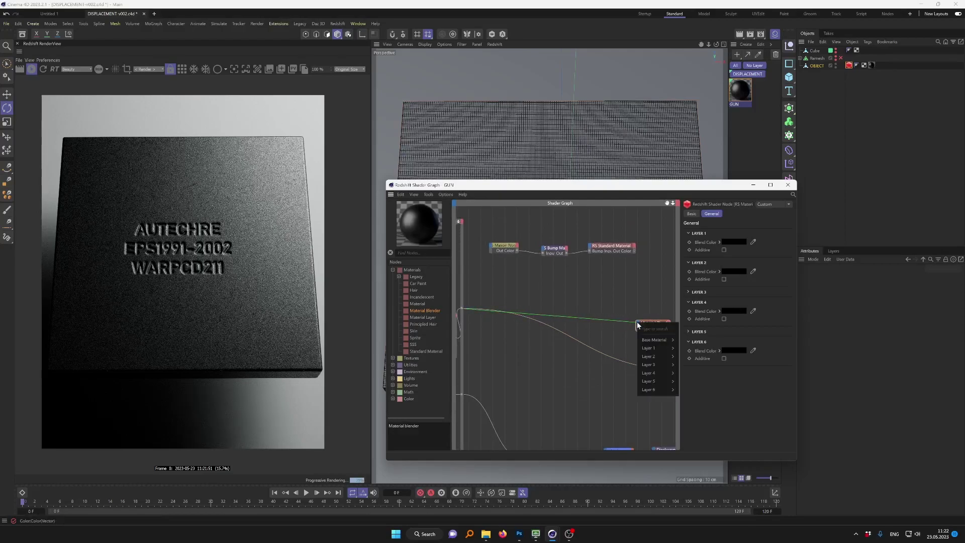
{"action": "left_click", "coordinate": [686, 341]}
{"action": "middle_click_drag", "start_coordinate": [690, 344], "coordinate": [584, 316]}
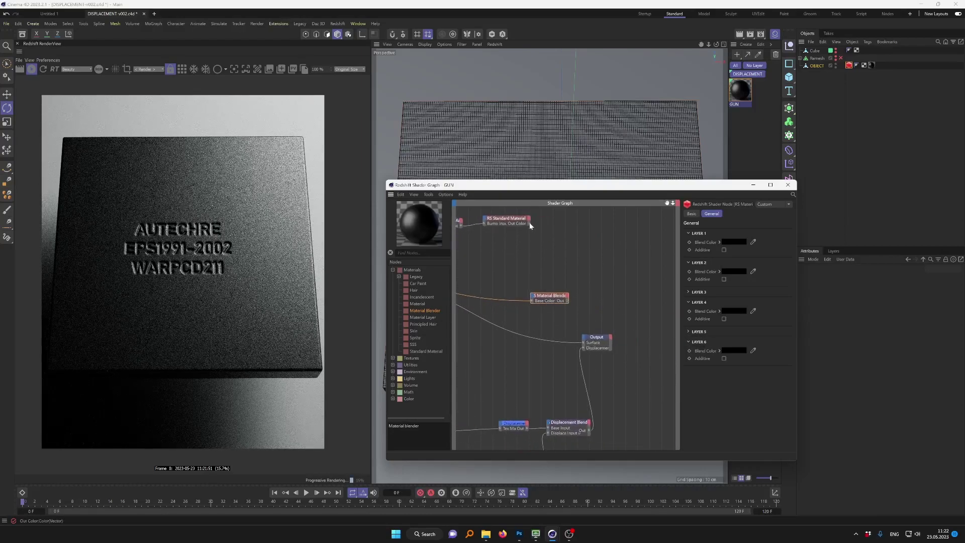
Connect the bump-mapped Standard Material to the Material Blender's Layer Color 1, and feed the blender into the Output's Surface.
{"action": "middle_click_drag", "start_coordinate": [539, 269], "coordinate": [611, 293]}
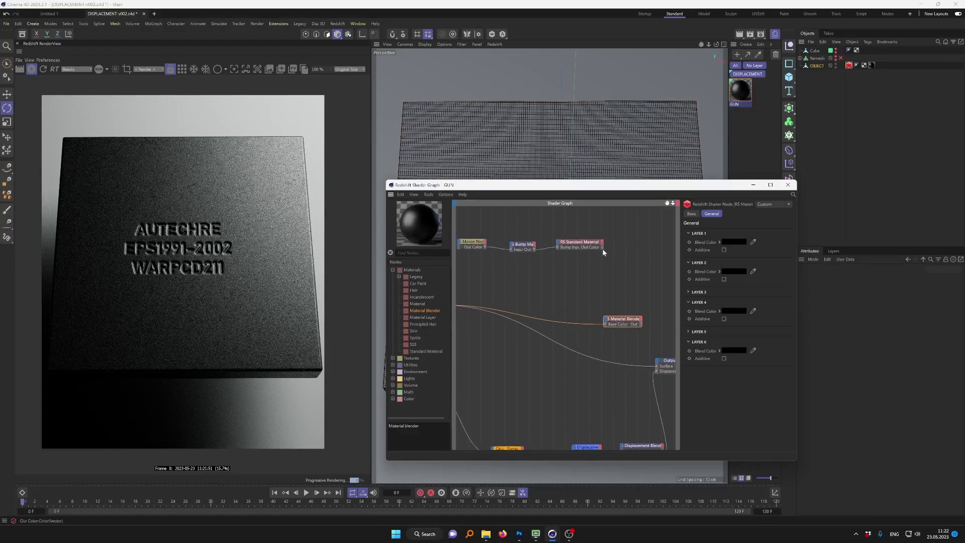
{"action": "left_click_drag", "start_coordinate": [603, 249], "coordinate": [606, 321]}
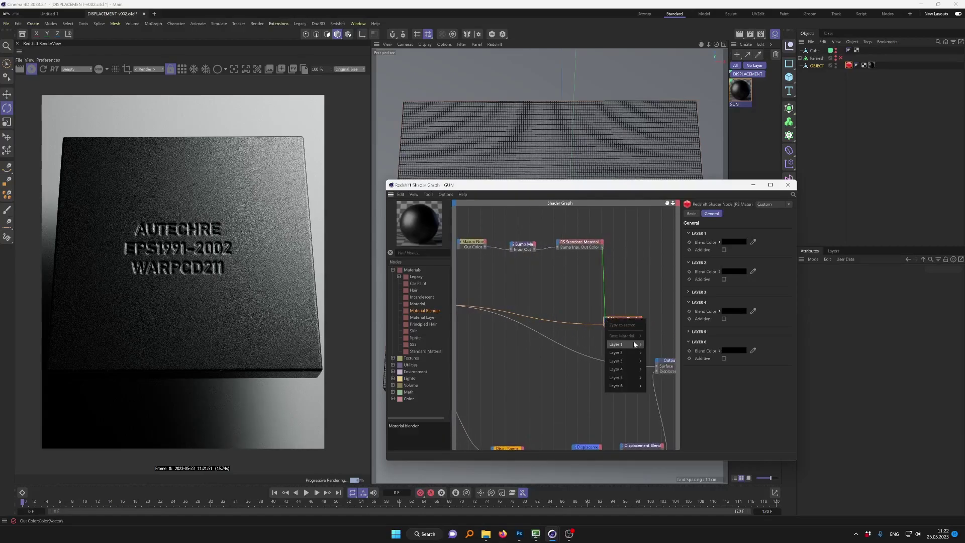
{"action": "mouse_move", "coordinate": [634, 345]}
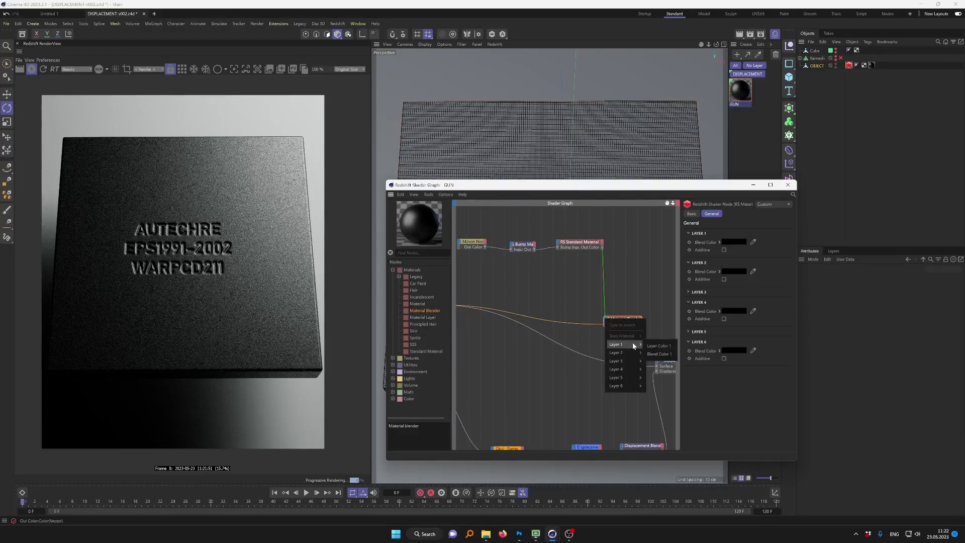
{"action": "left_click", "coordinate": [659, 346]}
{"action": "scroll", "coordinate": [647, 329], "scroll_direction": "up", "scroll_amount": 2}
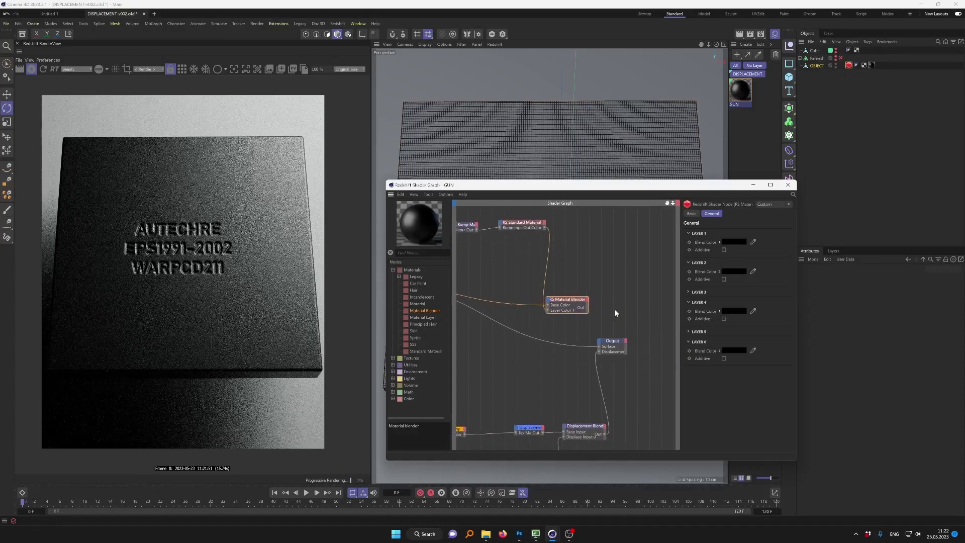
{"action": "middle_click_drag", "start_coordinate": [646, 329], "coordinate": [614, 313]}
{"action": "left_click_drag", "start_coordinate": [594, 306], "coordinate": [609, 353]}
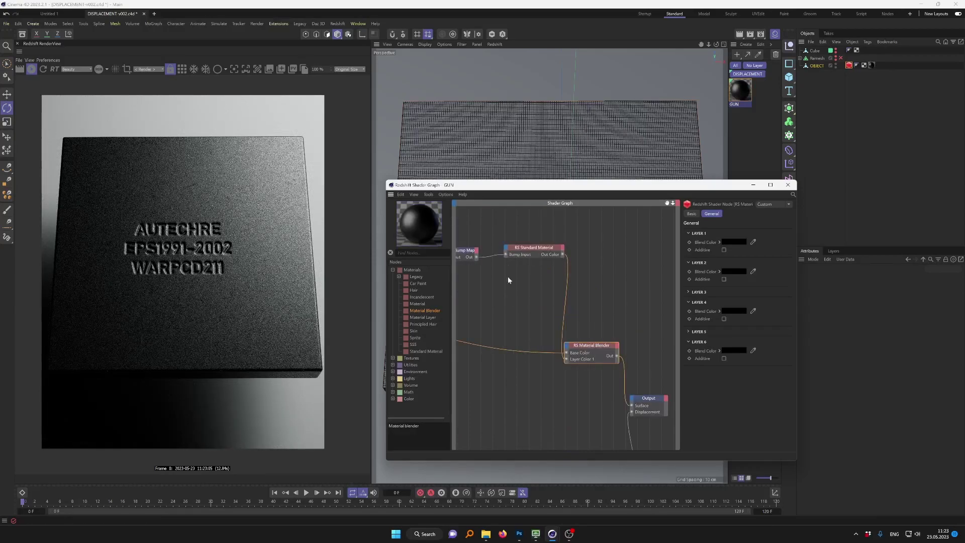
Move the bump-mapped Standard Material branch below the Material Blender's base color connection.
{"action": "middle_click_drag", "start_coordinate": [508, 277], "coordinate": [568, 272]}
{"action": "left_click", "coordinate": [568, 271]}
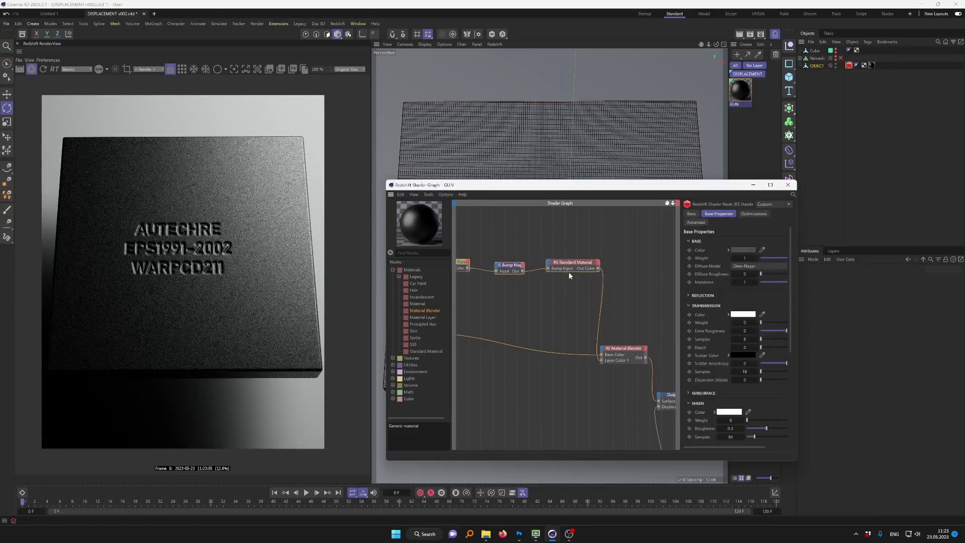
{"action": "left_click_drag", "start_coordinate": [569, 271], "coordinate": [574, 369]}
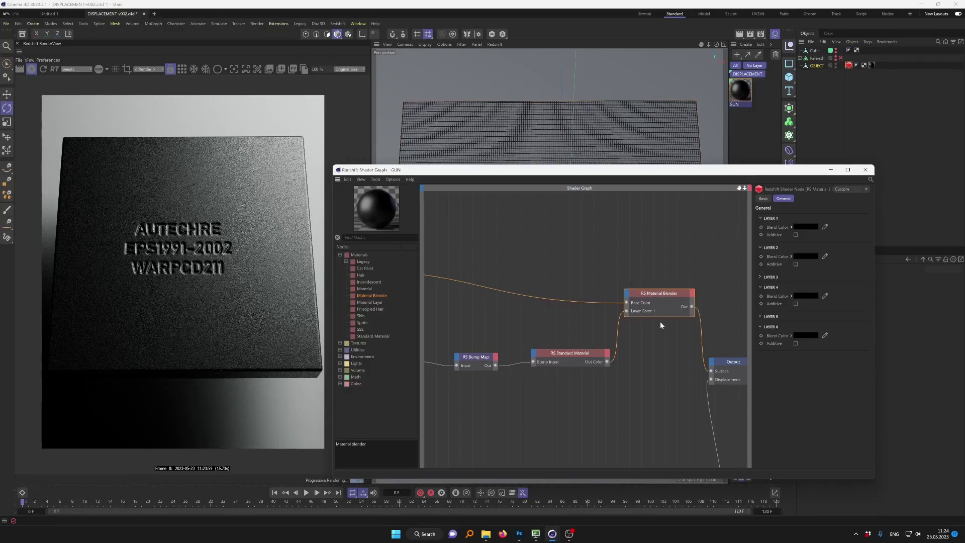
Test the Material Blender's Layer 1 Blend Color at white and return it to black.
{"action": "middle_click_drag", "start_coordinate": [661, 325], "coordinate": [640, 321]}
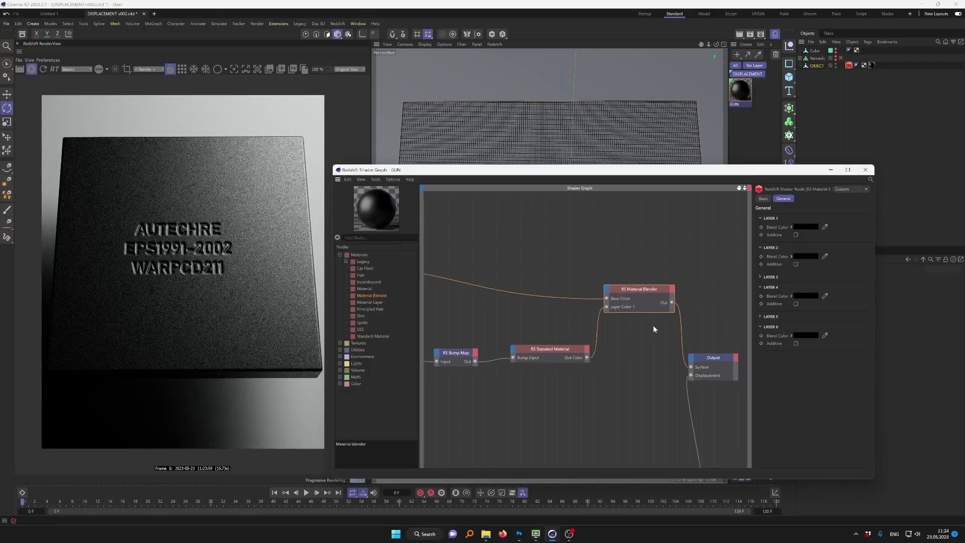
{"action": "left_click", "coordinate": [796, 228]}
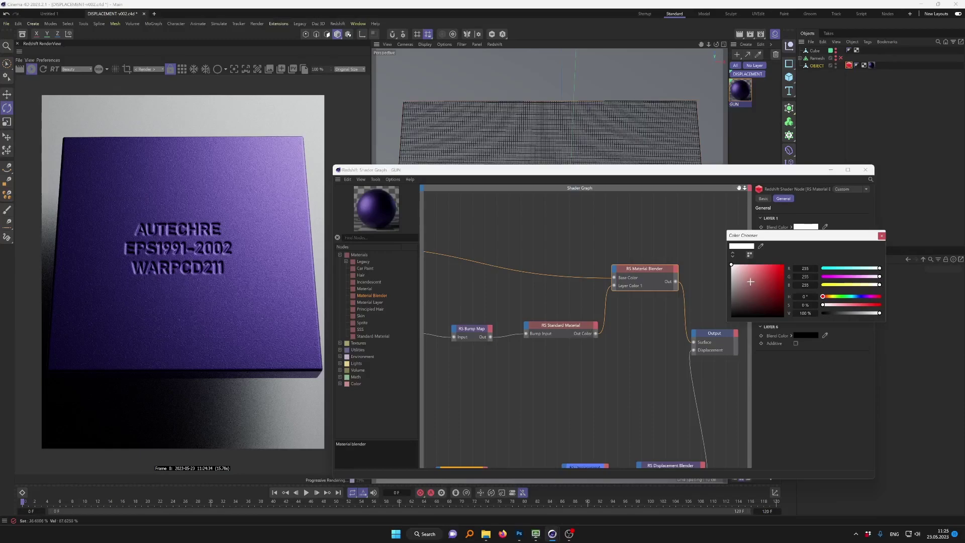
{"action": "left_click_drag", "start_coordinate": [751, 282], "coordinate": [731, 317]}
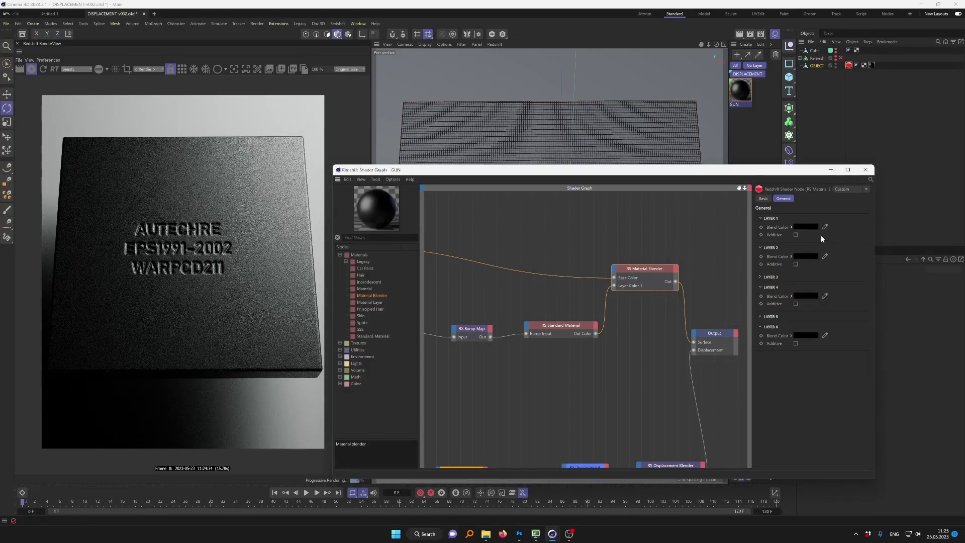
Try Additive mode on the Material Blender's Layer 1 with an adjusted Blend Color, and restore the previous settings.
{"action": "middle_click_drag", "start_coordinate": [625, 405], "coordinate": [623, 370]}
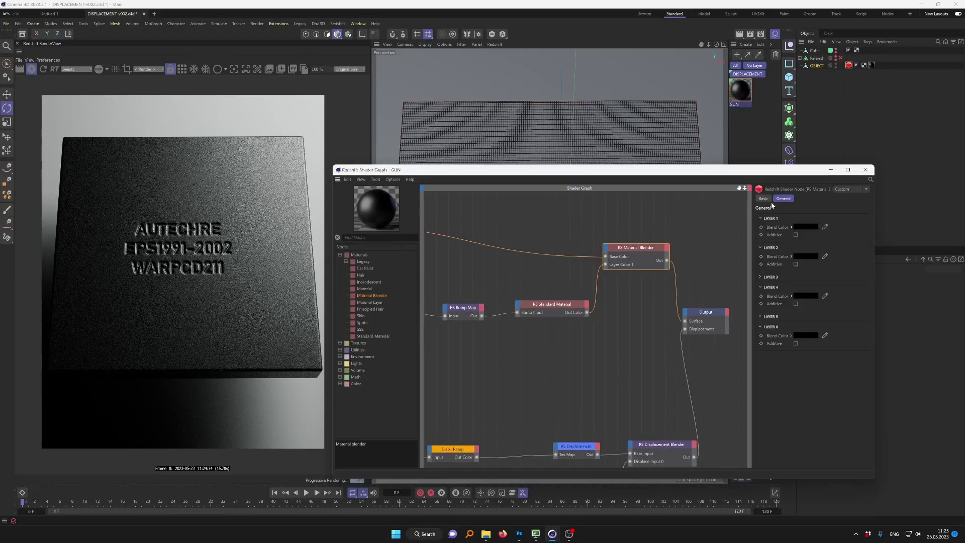
{"action": "left_click", "coordinate": [796, 234]}
{"action": "left_click", "coordinate": [806, 227]}
{"action": "mouse_move", "coordinate": [731, 315]}
{"action": "left_mouse_down"}
{"action": "mouse_move", "coordinate": [731, 296]}
{"action": "mouse_move", "coordinate": [732, 316]}
{"action": "left_mouse_up"}
{"action": "left_click", "coordinate": [795, 235]}
Preview the purple Standard Material directly on the Output's Surface, and reconnect the Material Blender.
{"action": "left_click", "coordinate": [571, 305]}
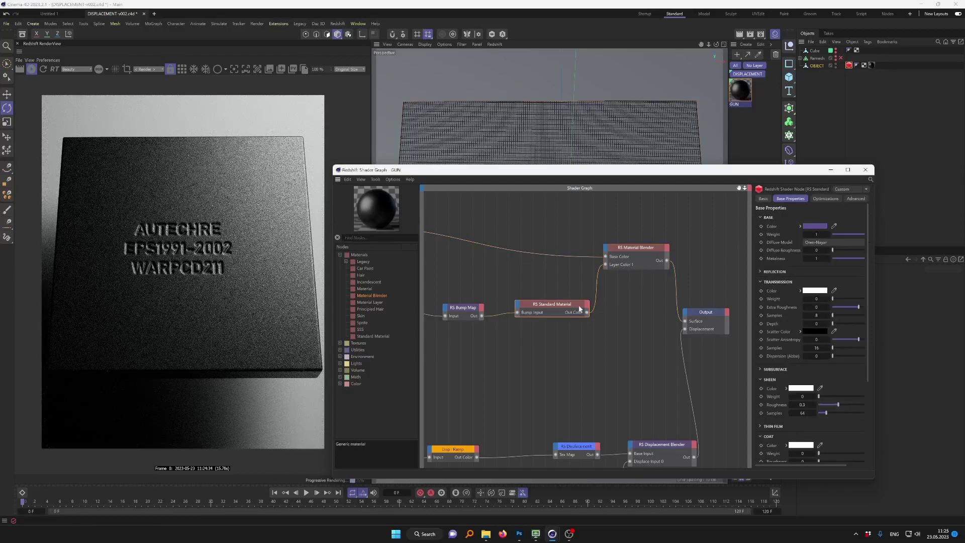
{"action": "left_click_drag", "start_coordinate": [671, 315], "coordinate": [686, 321]}
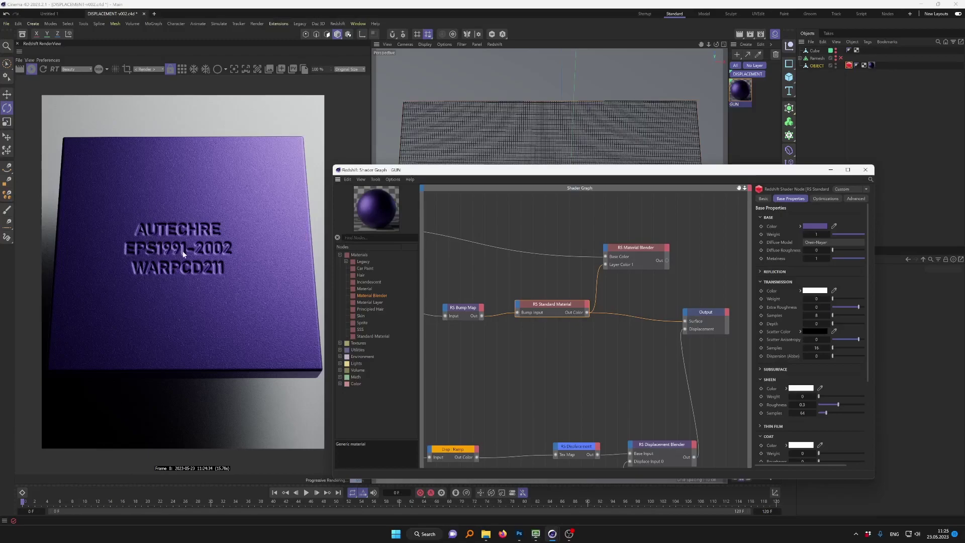
{"action": "left_click_drag", "start_coordinate": [667, 261], "coordinate": [685, 321]}
{"action": "left_click", "coordinate": [703, 279]}
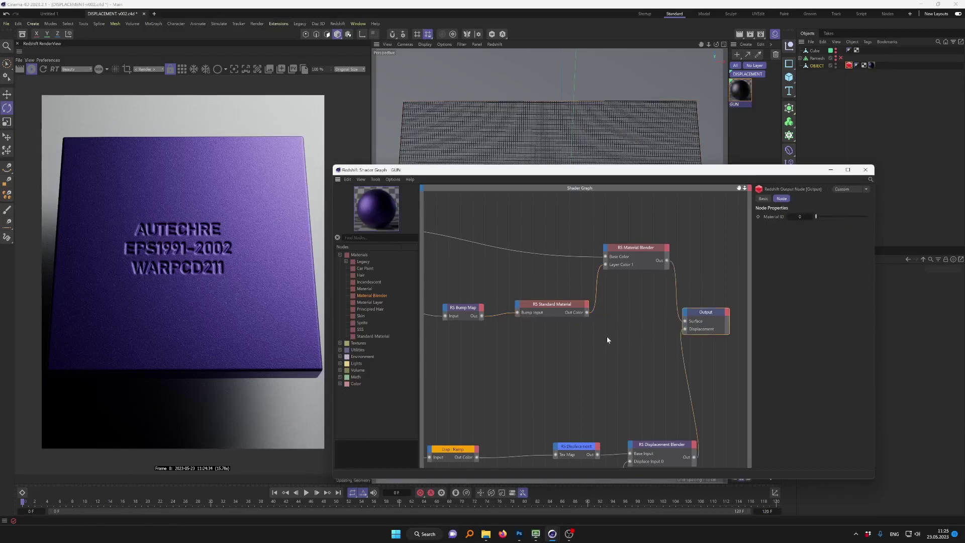
Connect the displacement height texture directly to the Output's Surface to preview the map on the object.
{"action": "middle_click_drag", "start_coordinate": [607, 336], "coordinate": [670, 243]}
{"action": "left_click_drag", "start_coordinate": [523, 418], "coordinate": [504, 417]}
{"action": "scroll", "coordinate": [541, 391], "scroll_direction": "down", "scroll_amount": 1}
{"action": "middle_click_drag", "start_coordinate": [573, 352], "coordinate": [570, 373]}
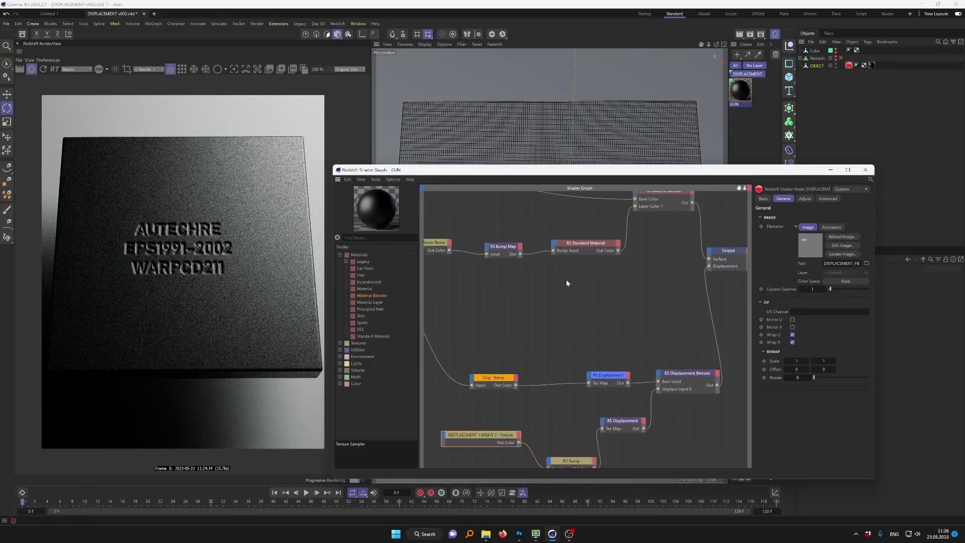
{"action": "left_click_drag", "start_coordinate": [530, 432], "coordinate": [708, 259]}
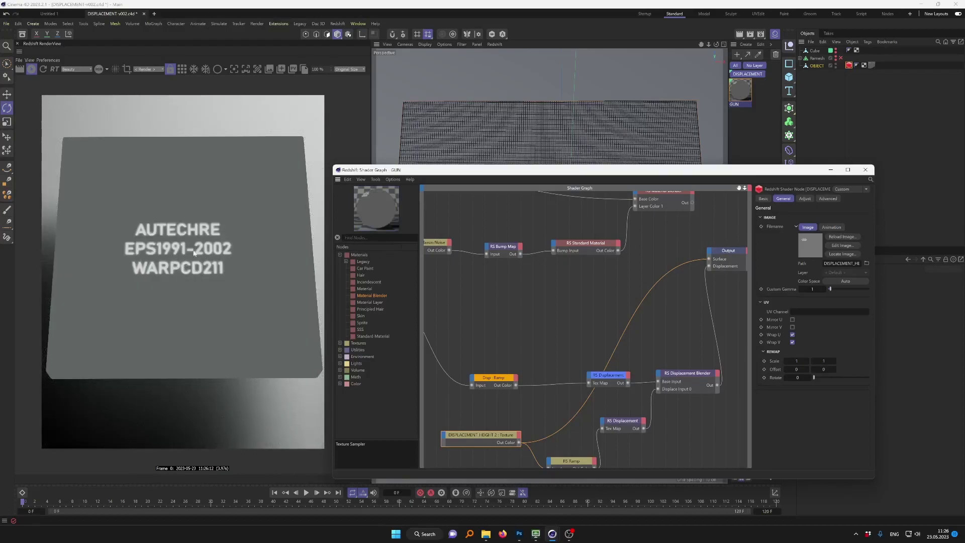
Insert an RS Ramp between the displacement height texture and the Output's Surface, and shift its black knot about a quarter along the gradient.
{"action": "scroll", "coordinate": [618, 229], "scroll_direction": "up", "scroll_amount": 2}
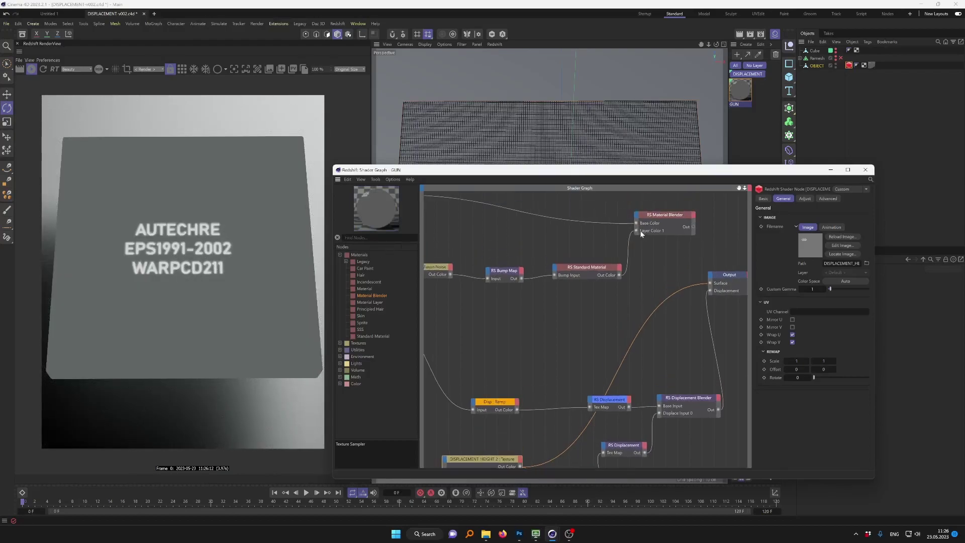
{"action": "left_click", "coordinate": [340, 343]}
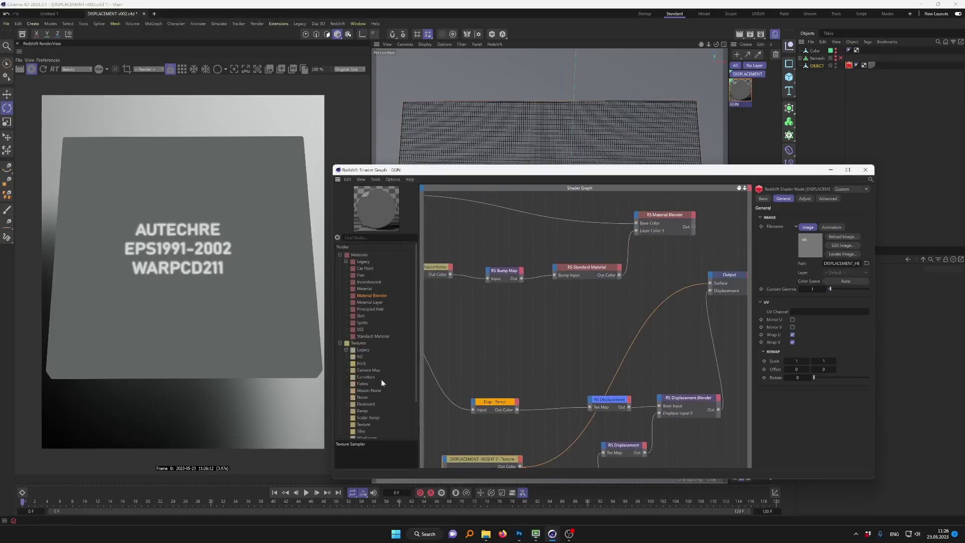
{"action": "left_click_drag", "start_coordinate": [366, 411], "coordinate": [589, 336]}
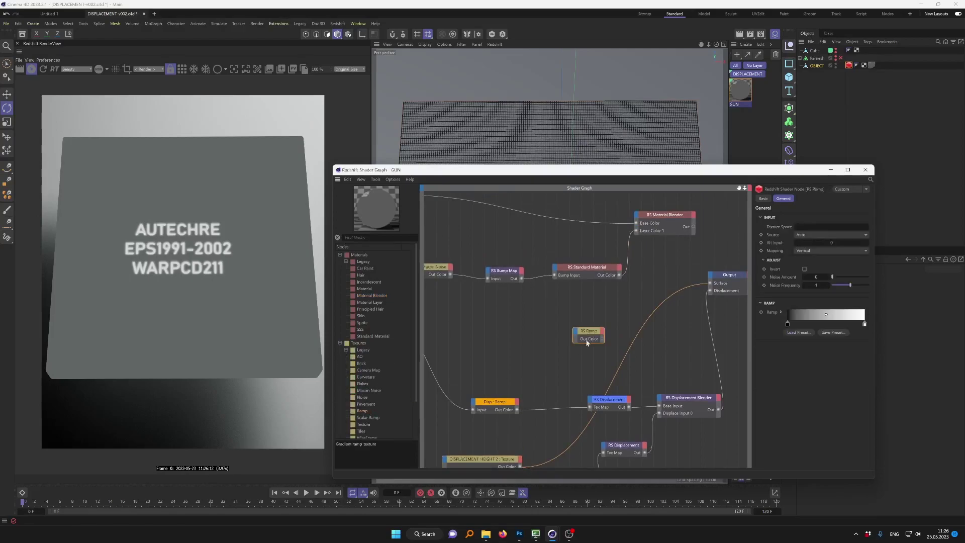
{"action": "left_click_drag", "start_coordinate": [520, 468], "coordinate": [710, 283]}
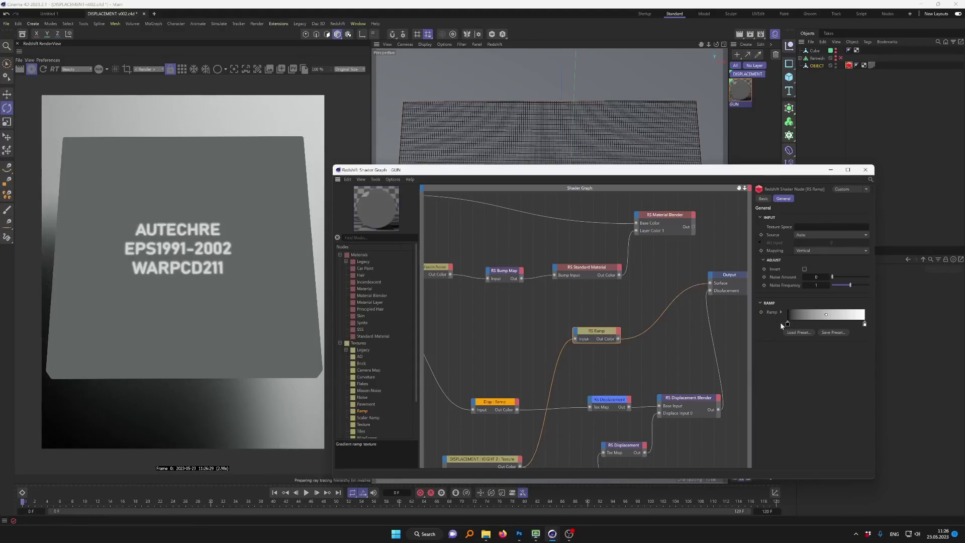
{"action": "left_click_drag", "start_coordinate": [787, 323], "coordinate": [806, 329]}
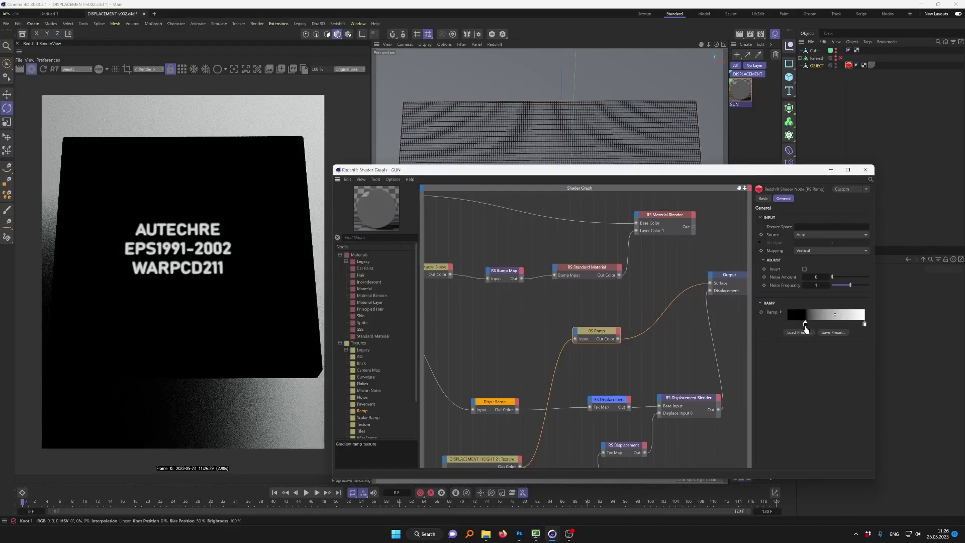
Reconnect the Material Blender to the Output's Surface and reposition the new RS Ramp node below the RS Standard Material.
{"action": "middle_click_drag", "start_coordinate": [692, 225], "coordinate": [674, 233]}
{"action": "left_click_drag", "start_coordinate": [674, 233], "coordinate": [692, 291]}
{"action": "left_click_drag", "start_coordinate": [582, 344], "coordinate": [551, 355]}
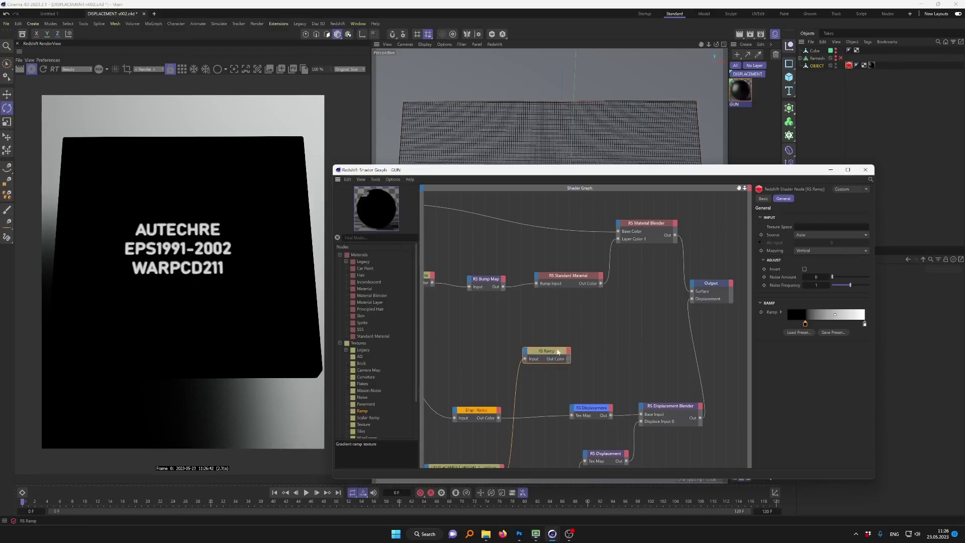
{"action": "middle_click_drag", "start_coordinate": [551, 355], "coordinate": [572, 346]}
{"action": "left_click_drag", "start_coordinate": [572, 348], "coordinate": [587, 352]}
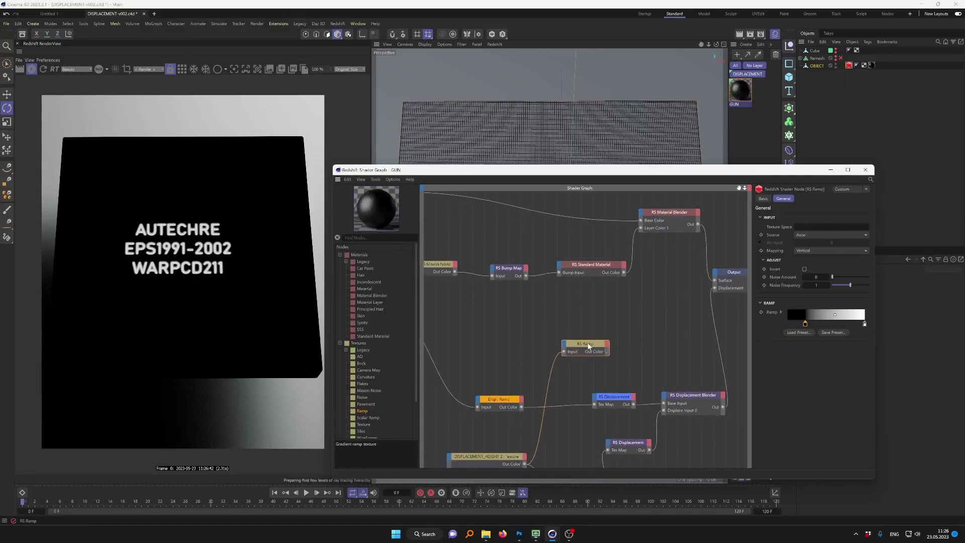
Connect the RS Ramp's Out Color to the Material Blender's Layer 1 Blend Color, and reposition the purple RS Standard Material node.
{"action": "middle_click_drag", "start_coordinate": [587, 352], "coordinate": [580, 364]}
{"action": "left_click_drag", "start_coordinate": [600, 365], "coordinate": [635, 228]}
{"action": "mouse_move", "coordinate": [656, 253]}
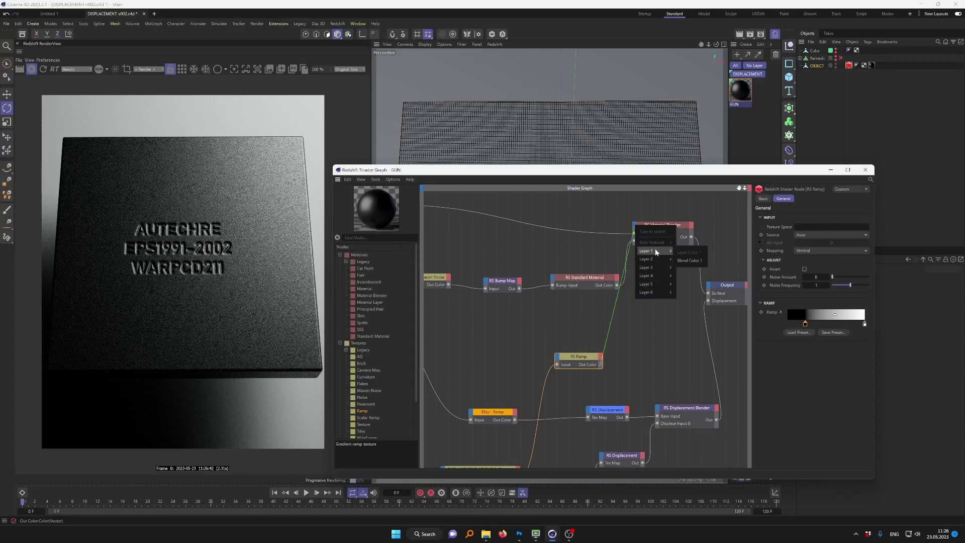
{"action": "left_click", "coordinate": [688, 262]}
{"action": "left_click_drag", "start_coordinate": [604, 278], "coordinate": [589, 272]}
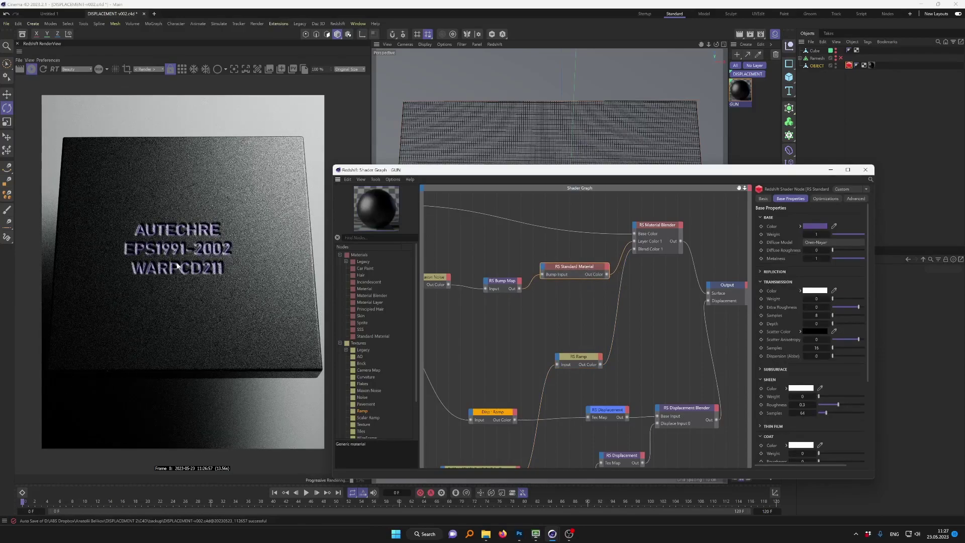